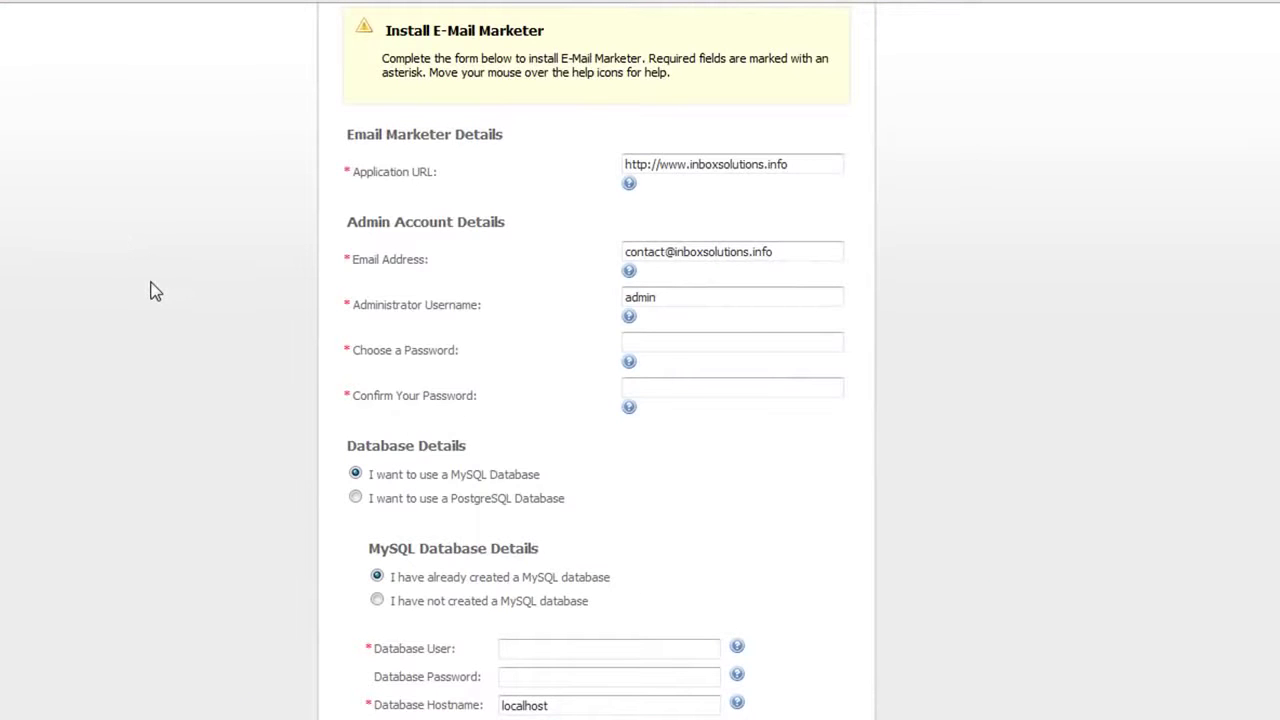
# Replace the administrator email address with the domain's contact email address
pyautogui.scroll(1, 155, 290)
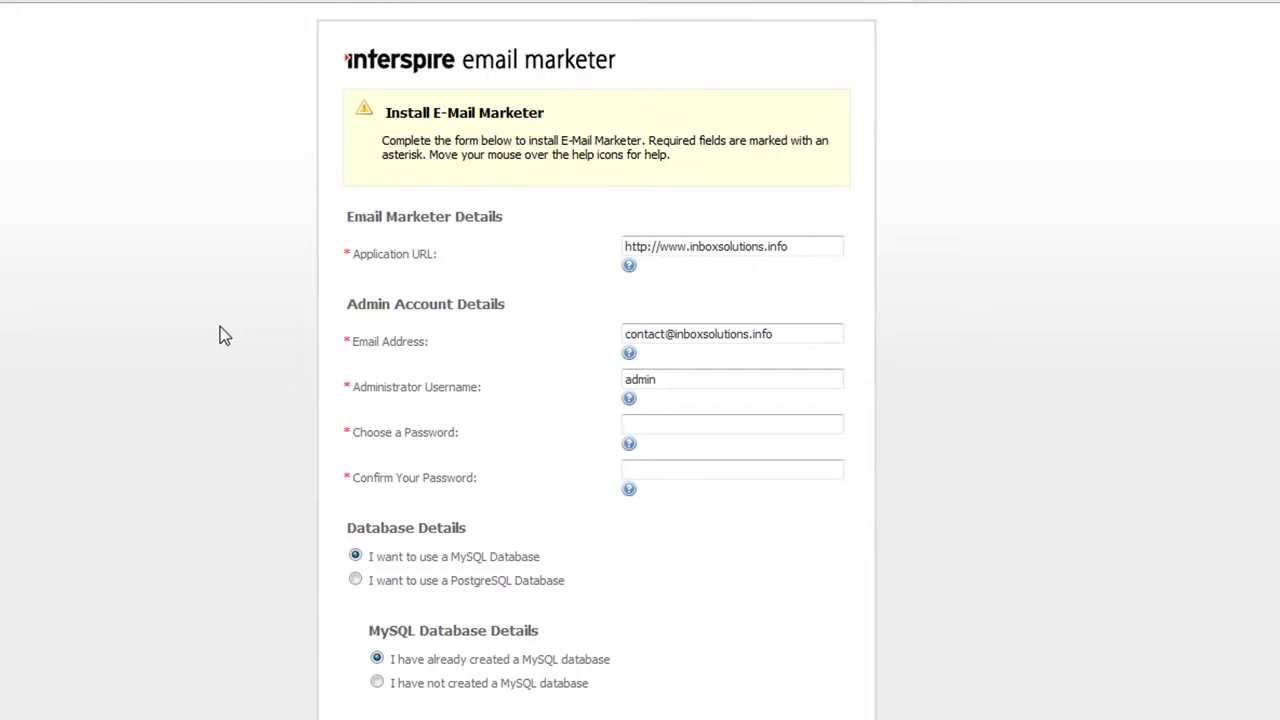
pyautogui.click(707, 334)
pyautogui.hotkey('ctrl', 'a')
pyautogui.hotkey('ctrl', 'c')
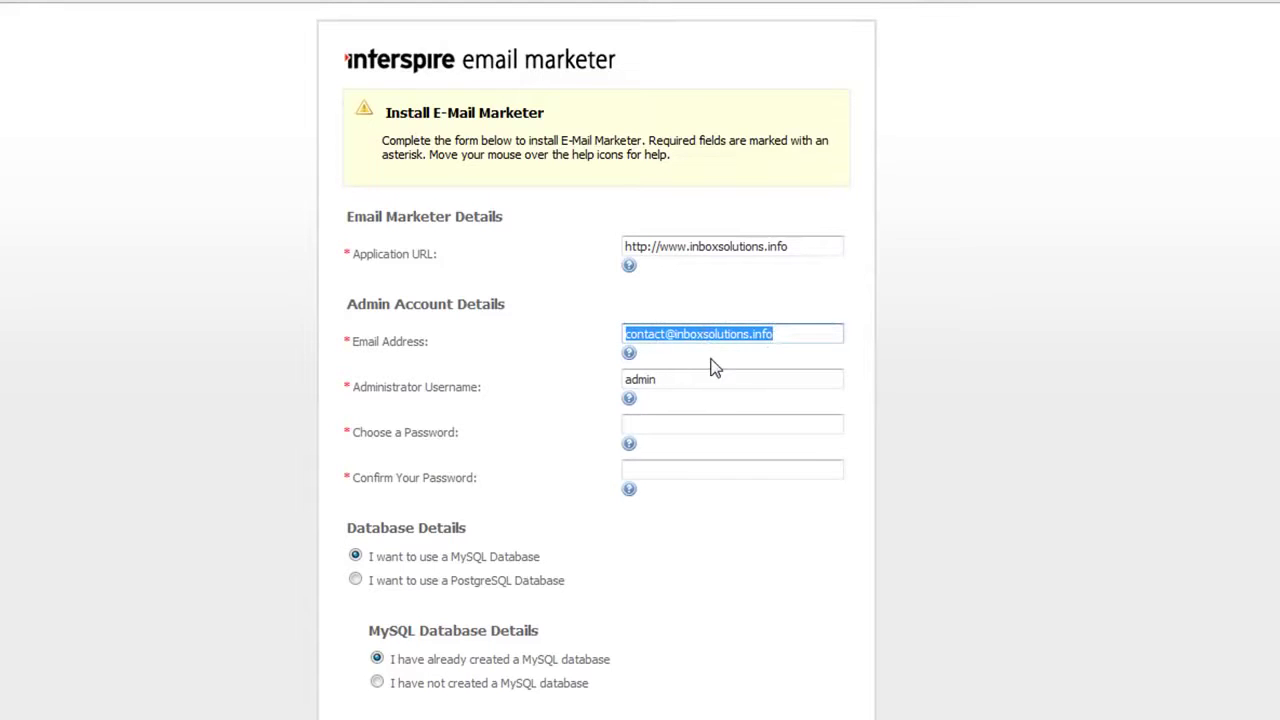
pyautogui.press('BackSpace')
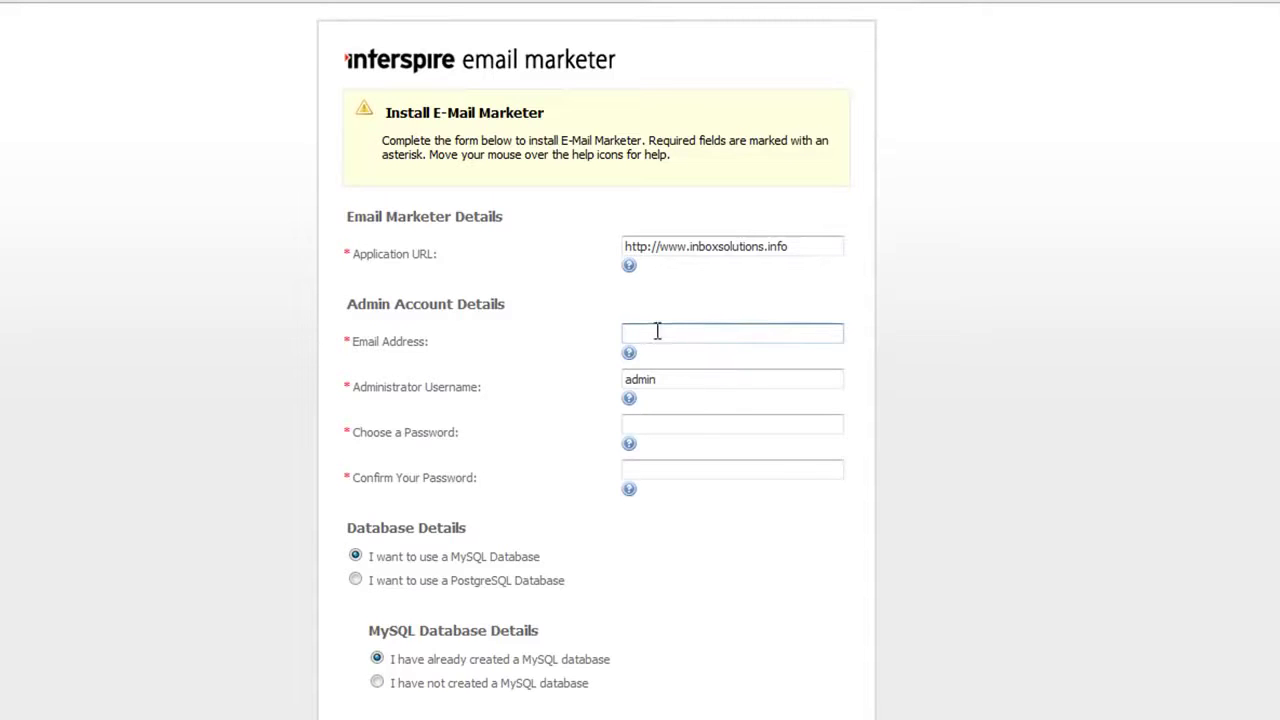
pyautogui.click(662, 333)
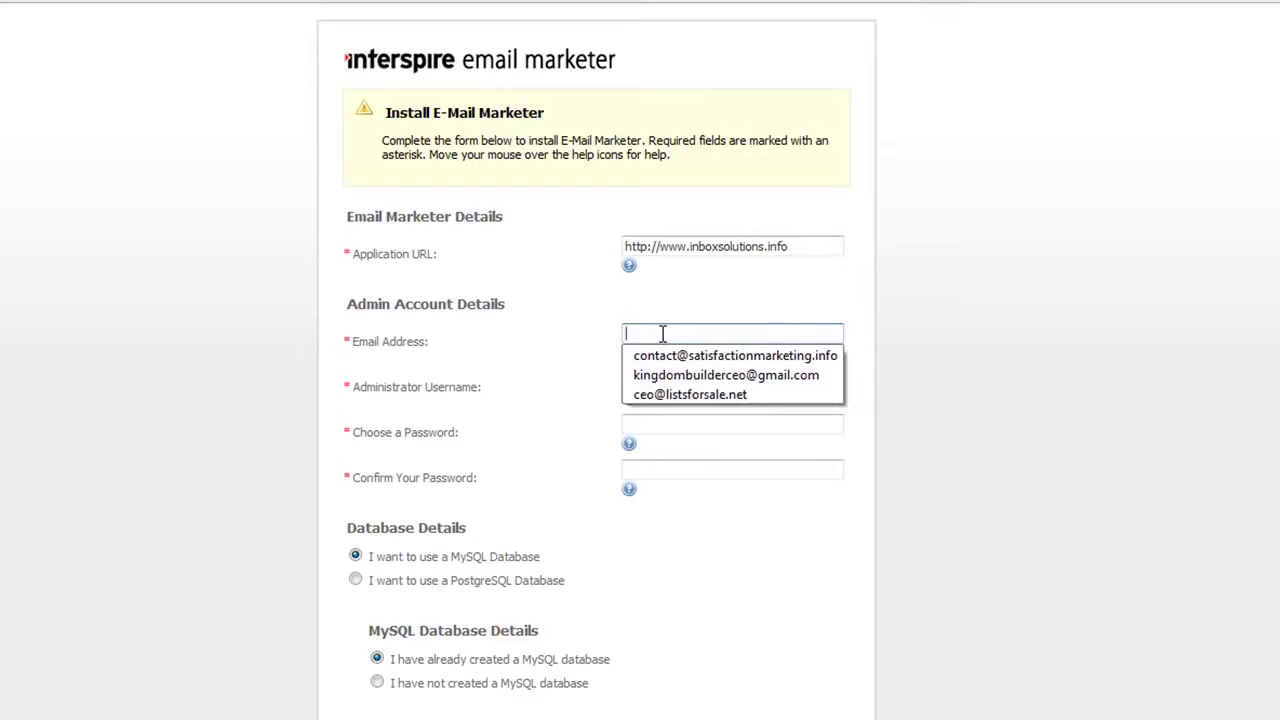
pyautogui.hotkey('ctrl', 'v')
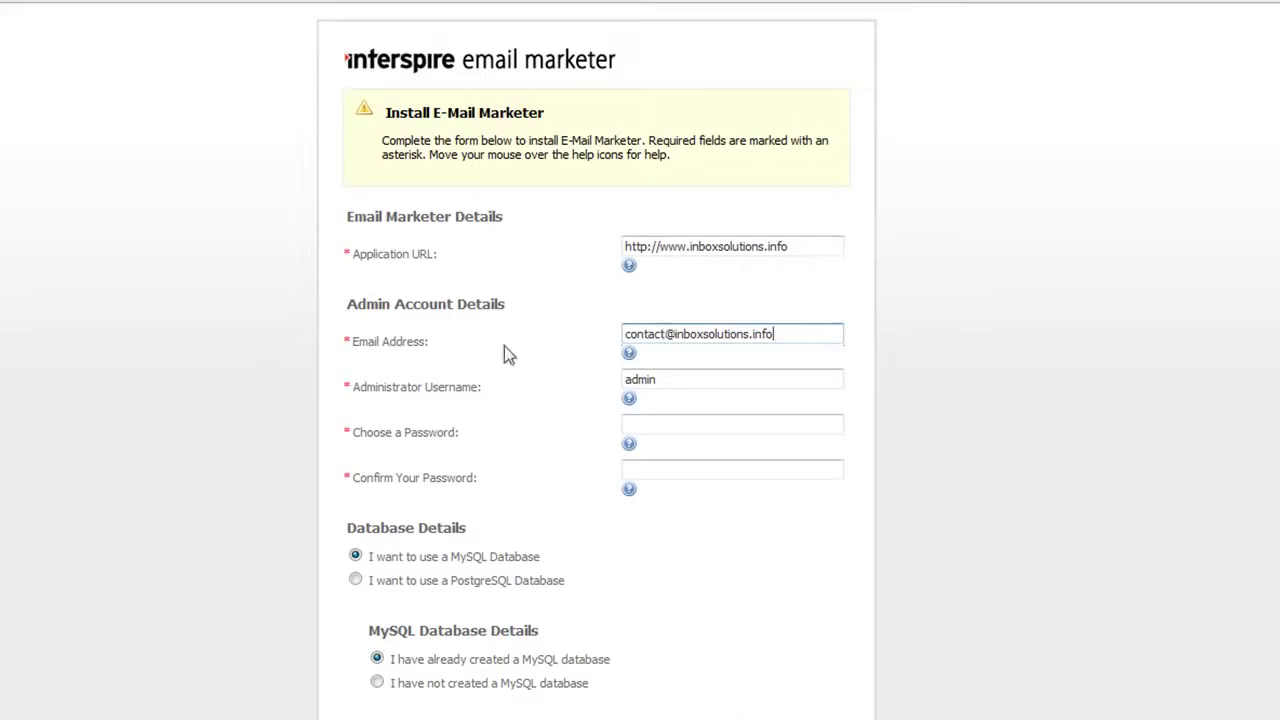
# Enter the administrator password in both password fields and scroll to Database Details
pyautogui.doubleClick(672, 386)
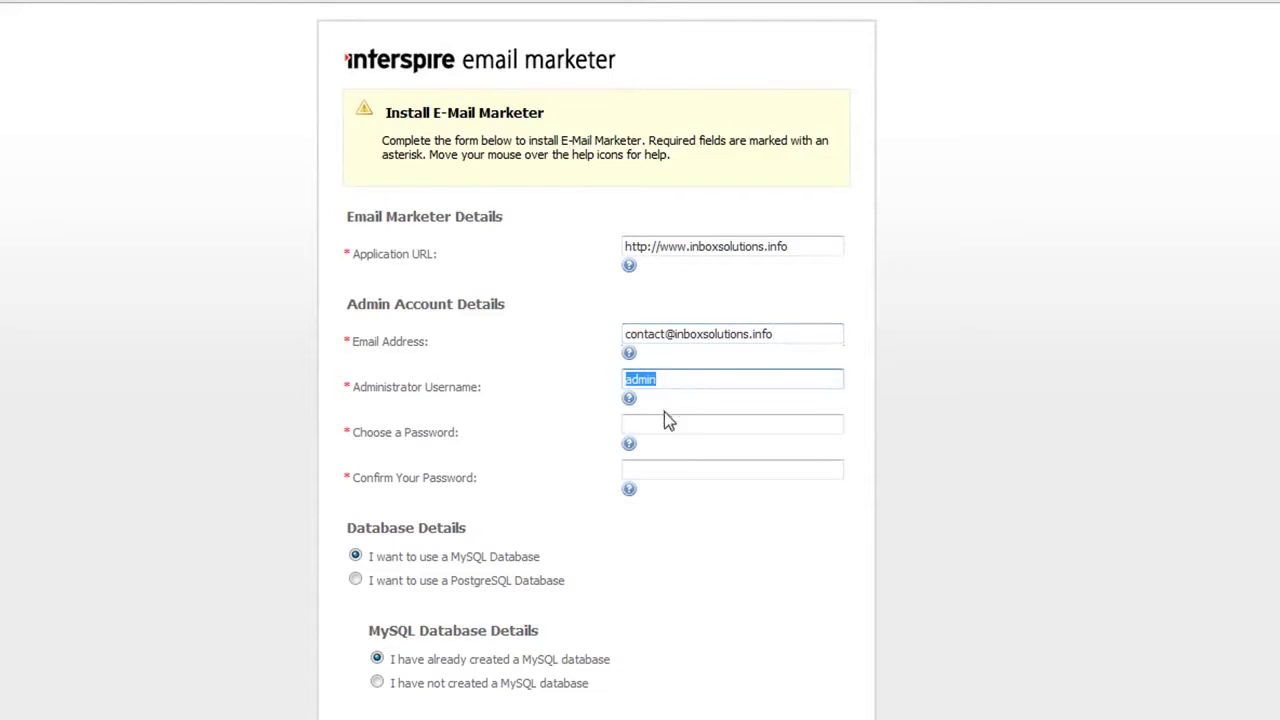
pyautogui.click(672, 426)
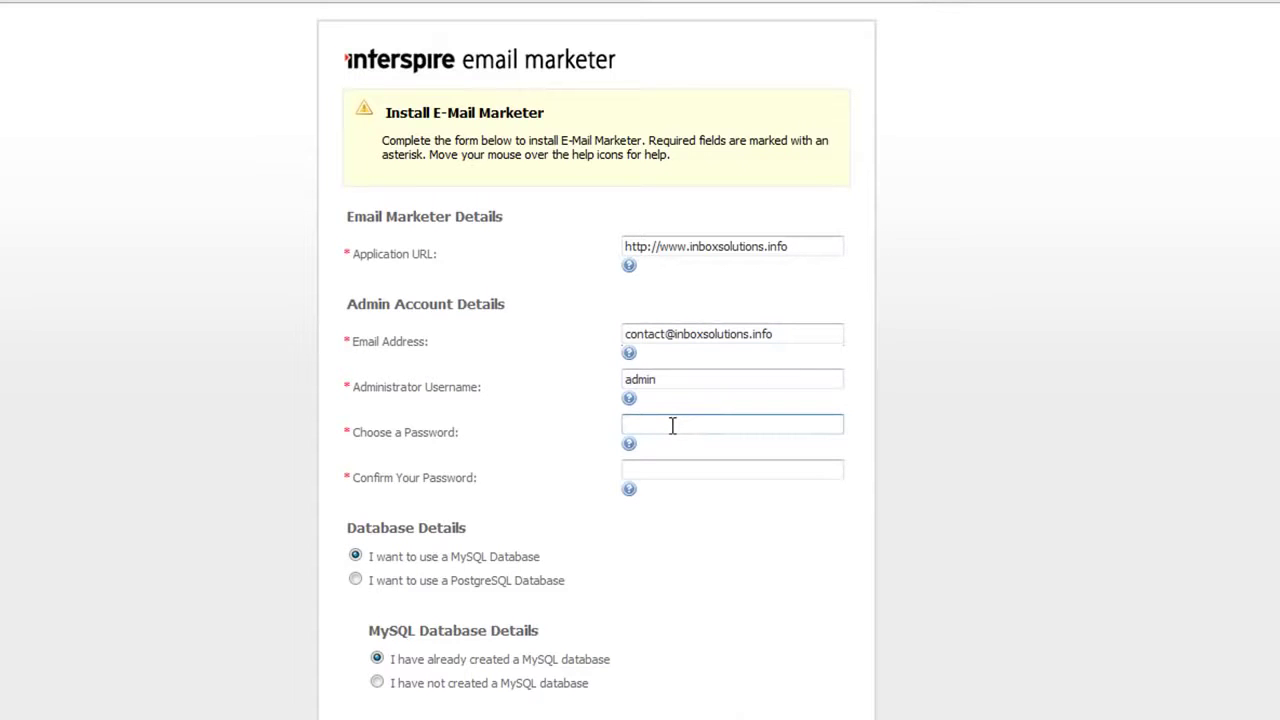
pyautogui.write('123')
pyautogui.press('BackSpace')
pyautogui.press('BackSpace')
pyautogui.press('BackSpace')
pyautogui.write('***************')
pyautogui.click(658, 474)
pyautogui.write('******')
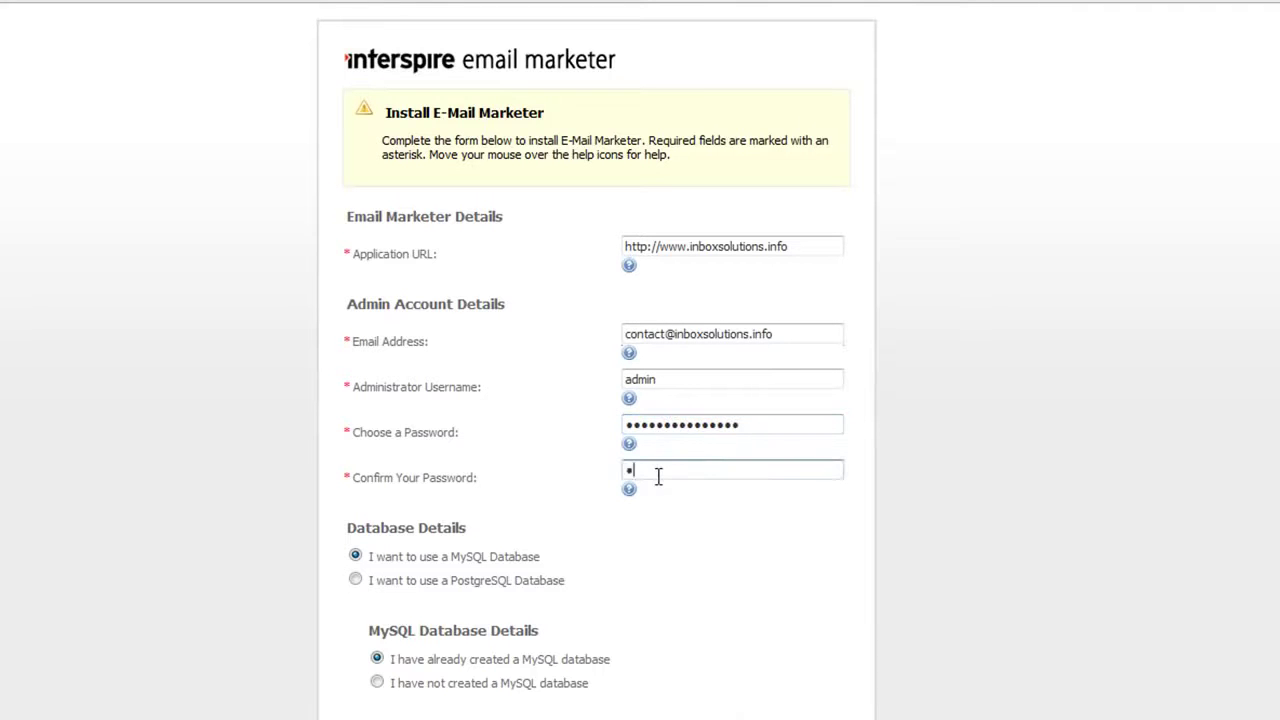
pyautogui.write('*********')
pyautogui.scroll(-3, 236, 568)
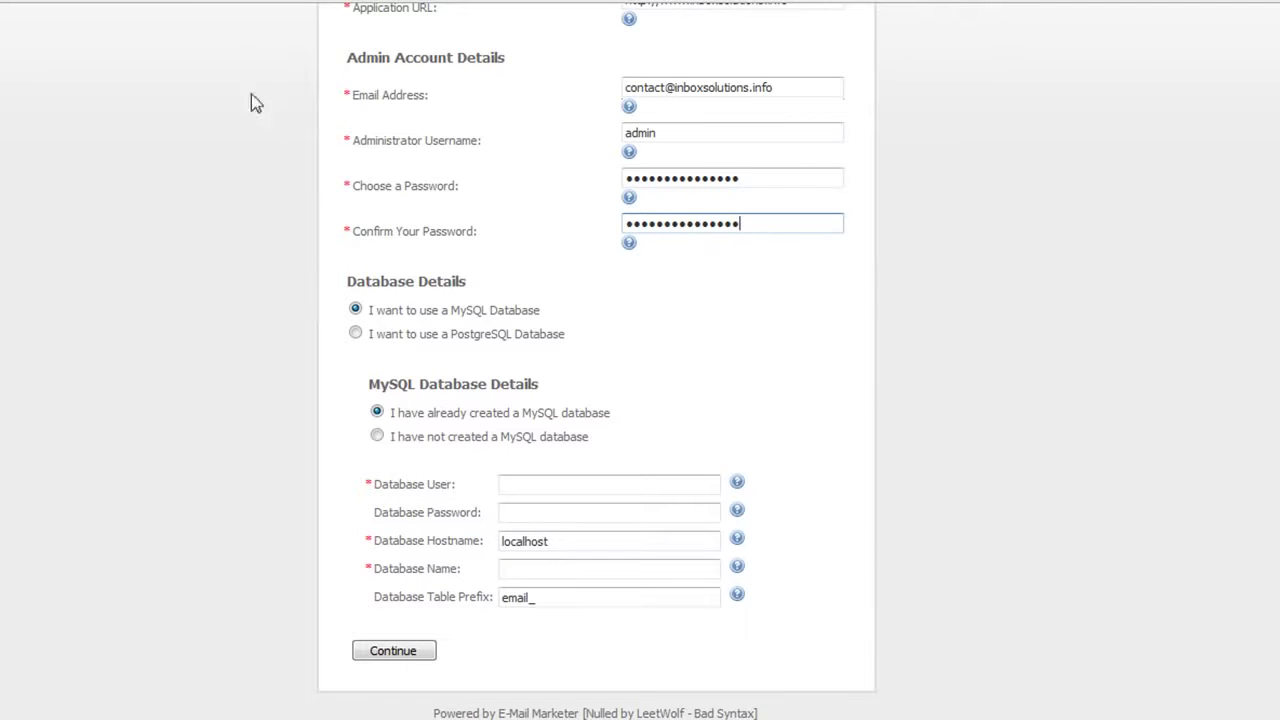
# Open cPanel for the inboxsolutions.info account from WHM's List Accounts
pyautogui.click(168, 4)
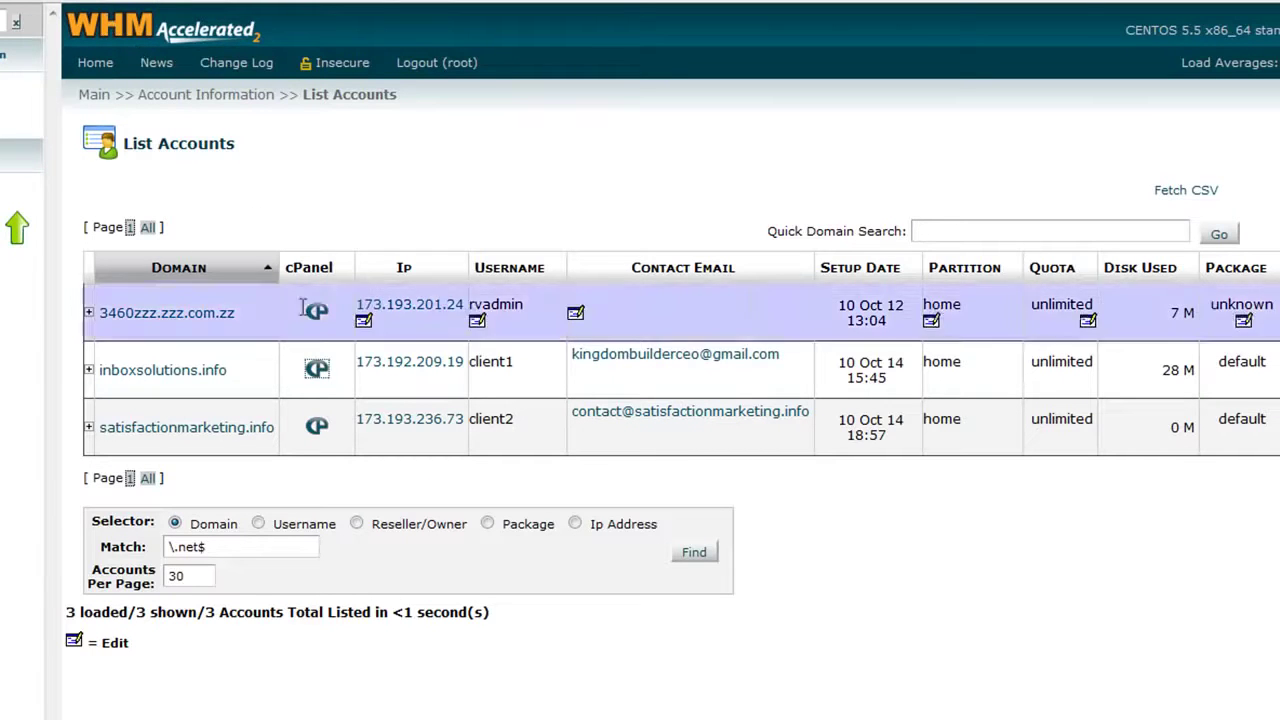
pyautogui.moveTo(170, 385)
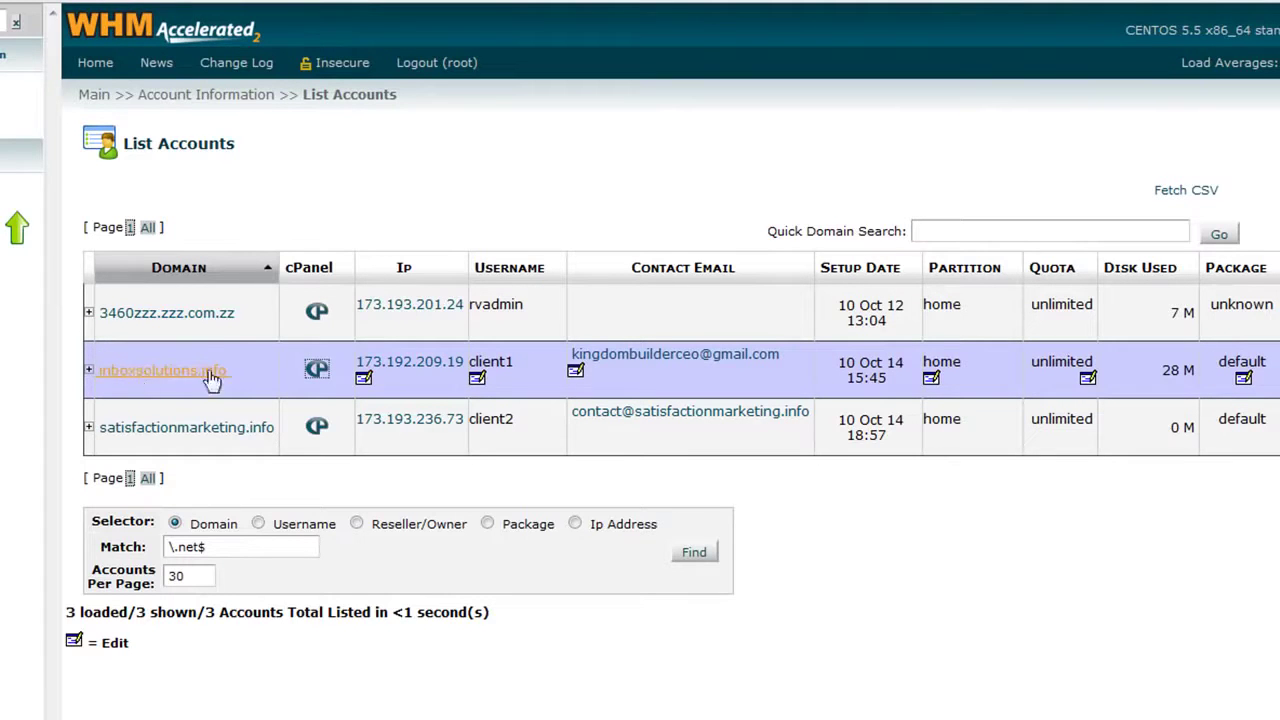
pyautogui.click(316, 370)
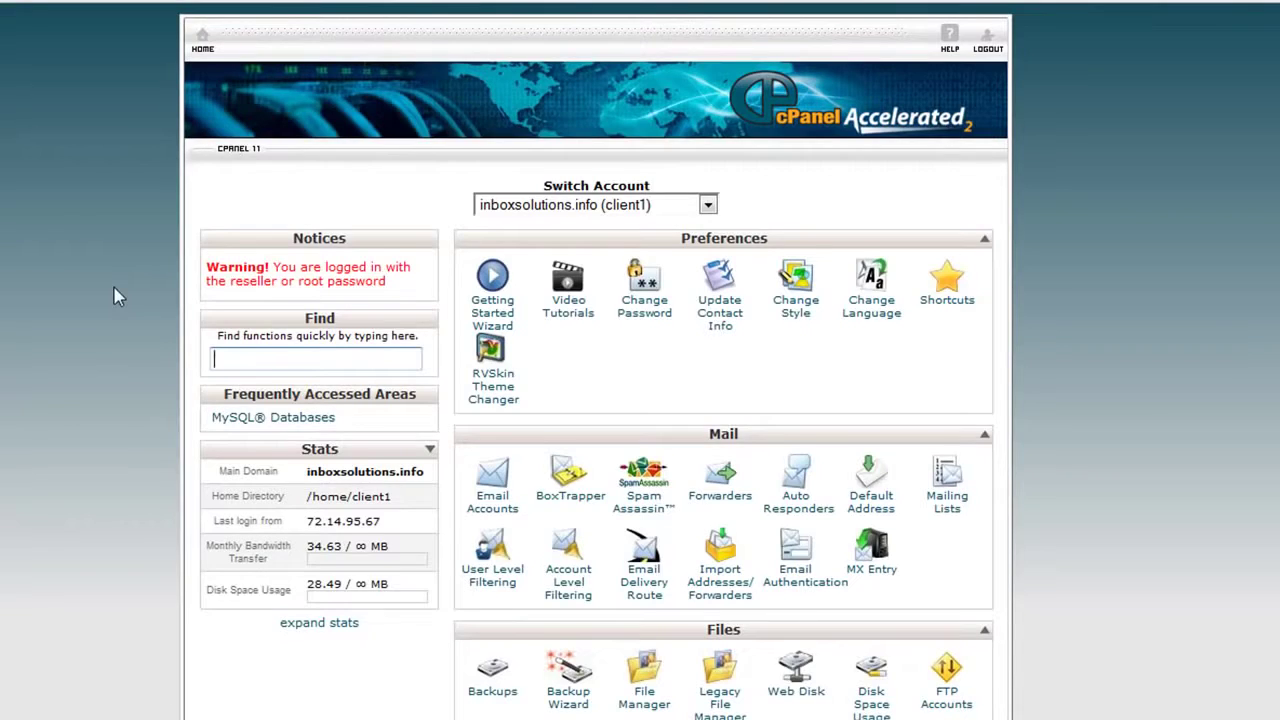
# Open MySQL Databases and select the client1_client1 database name for copying
pyautogui.scroll(-10, 114, 296)
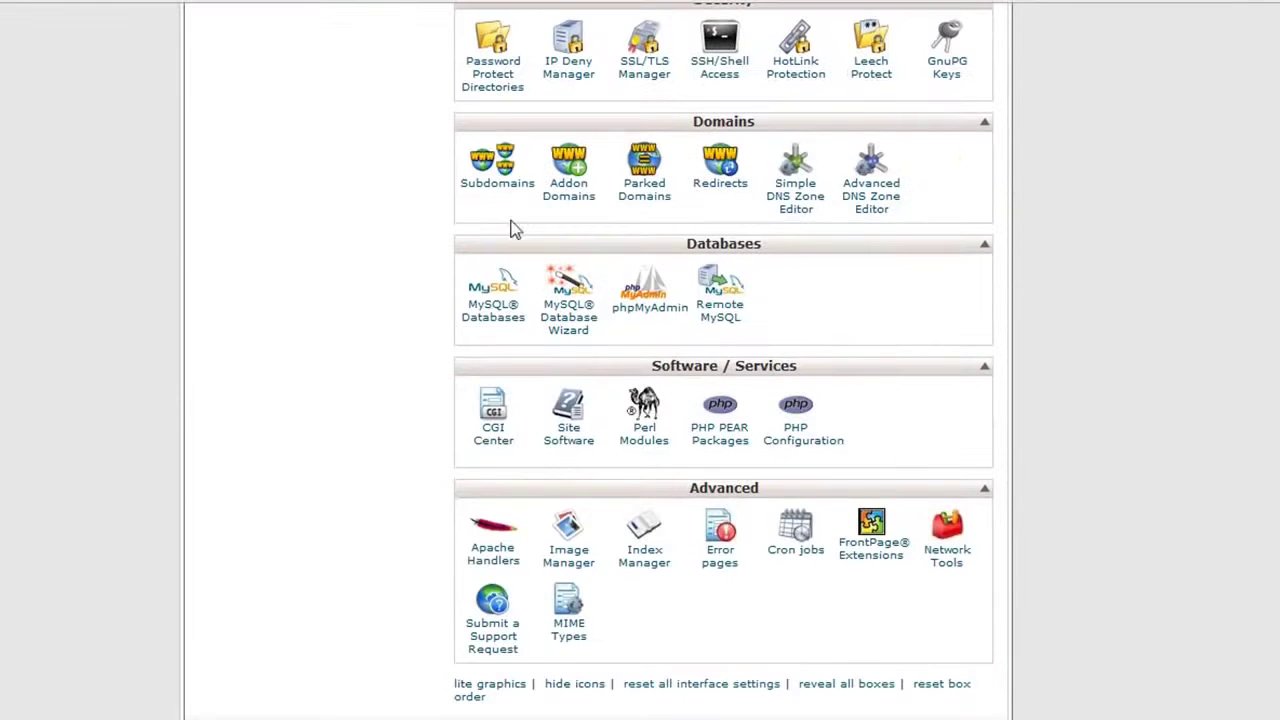
pyautogui.click(484, 314)
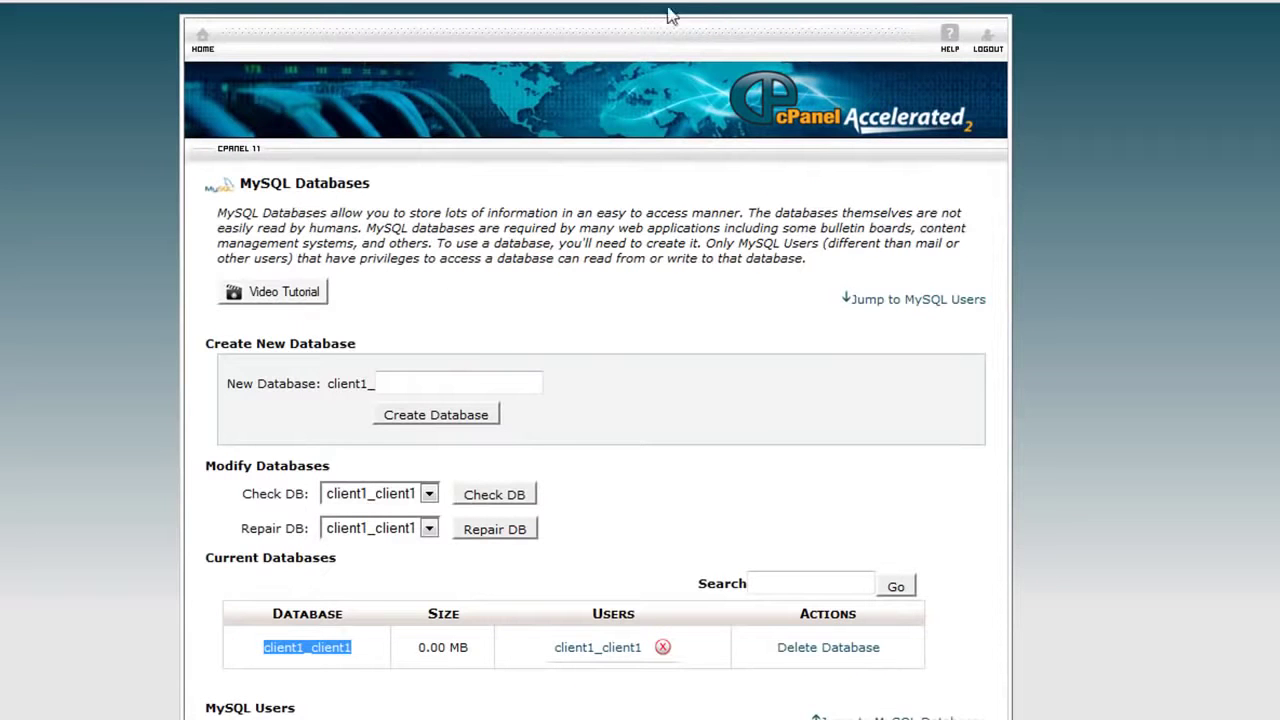
pyautogui.scroll(-3, 118, 289)
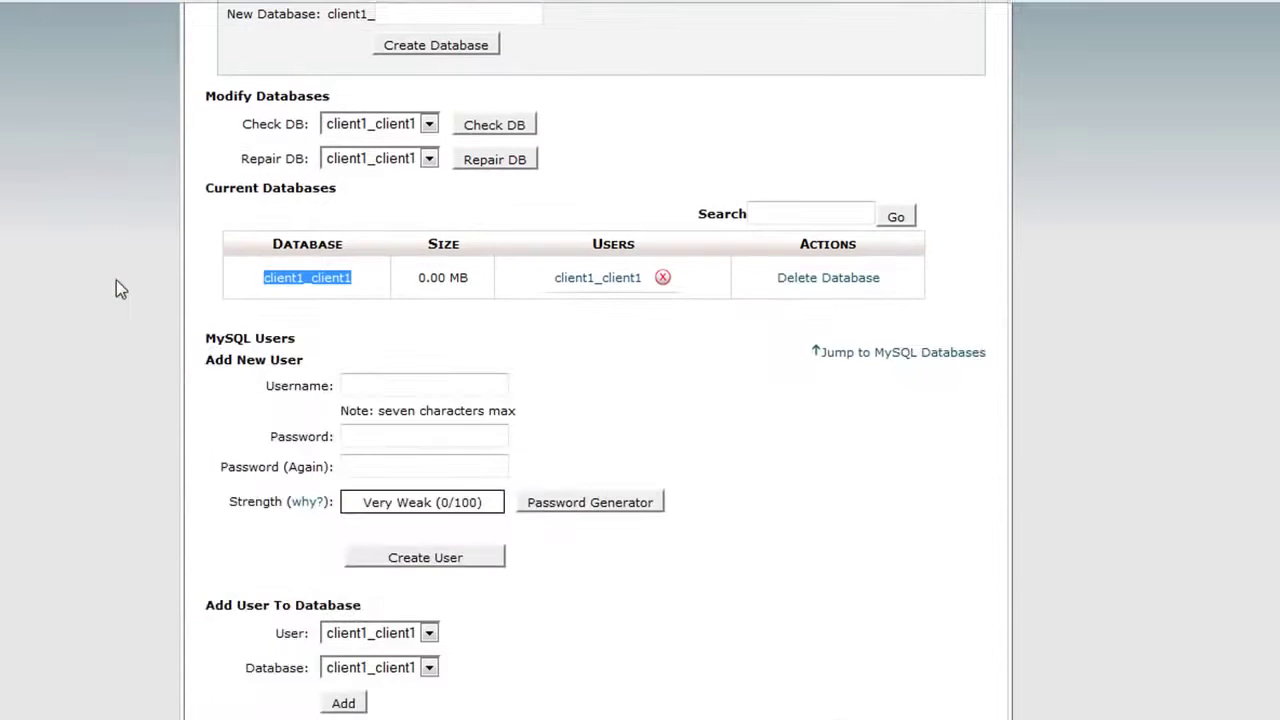
pyautogui.click(357, 279)
pyautogui.moveTo(354, 277); pyautogui.dragTo(264, 278)
pyautogui.hotkey('ctrl', 'c')
# Enter database user client1_client1, its password and database name client1_client1, then submit
pyautogui.click(988, 3)
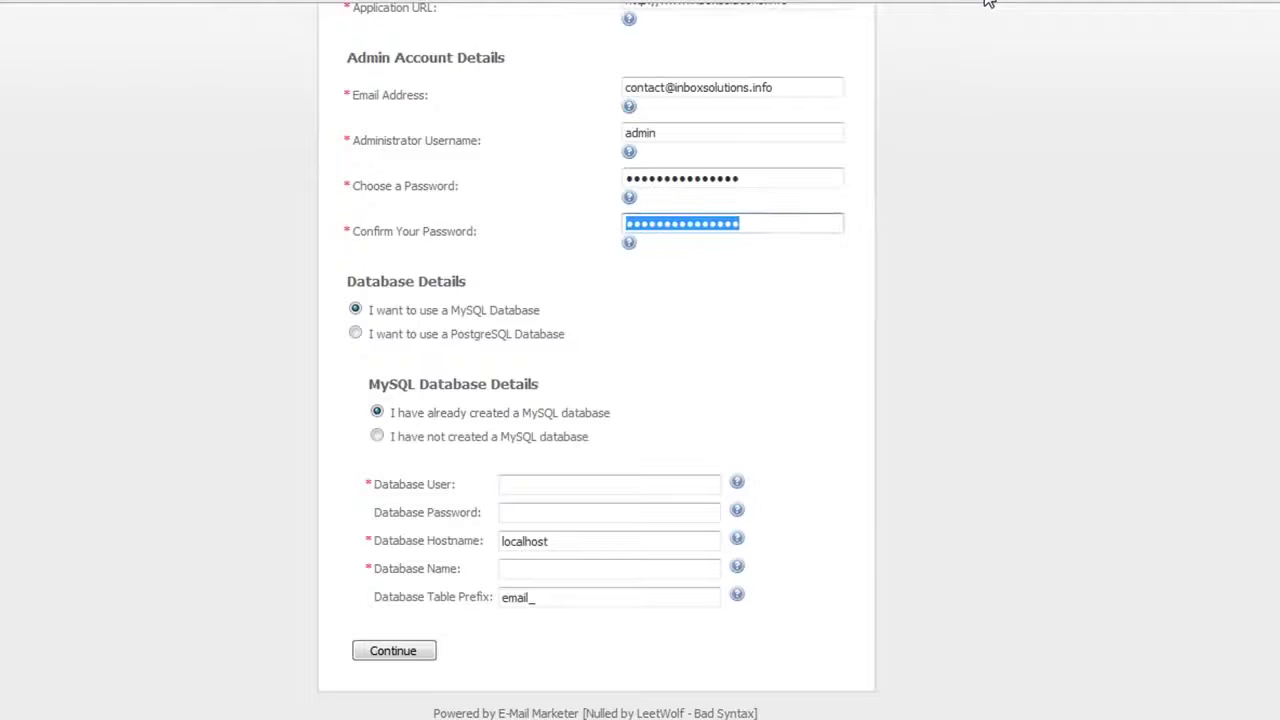
pyautogui.click(763, 162)
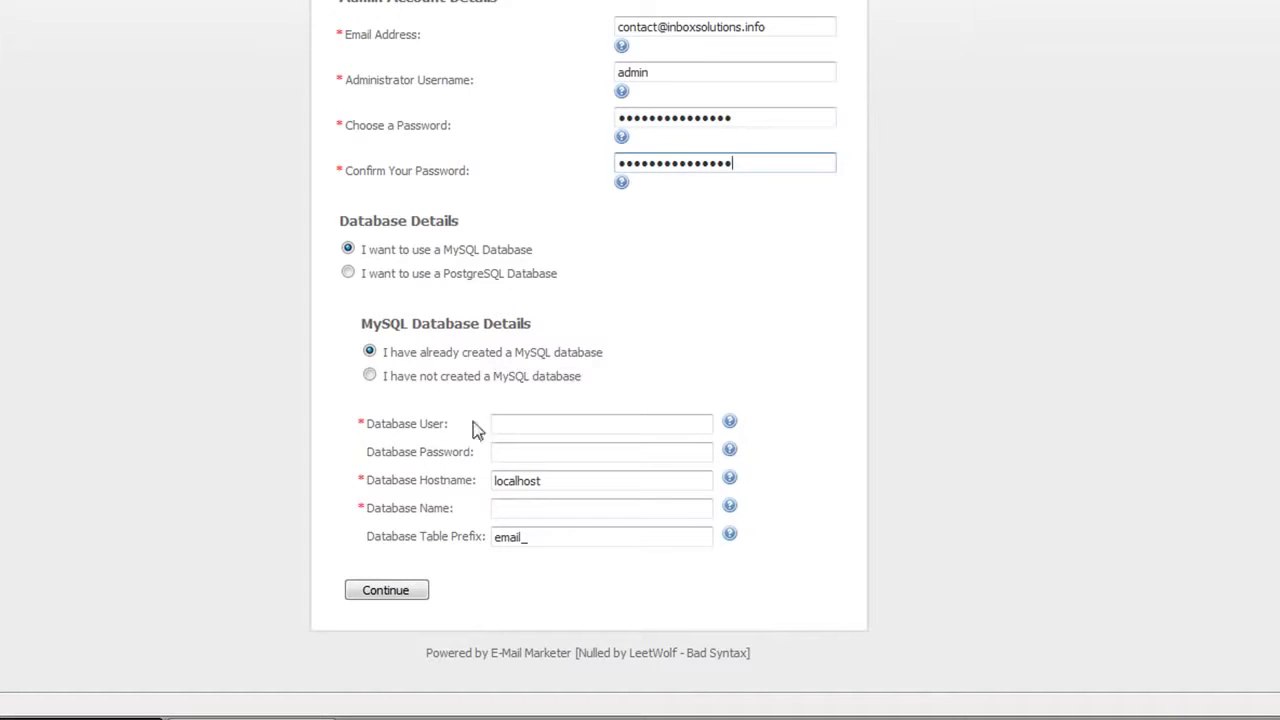
pyautogui.click(510, 424)
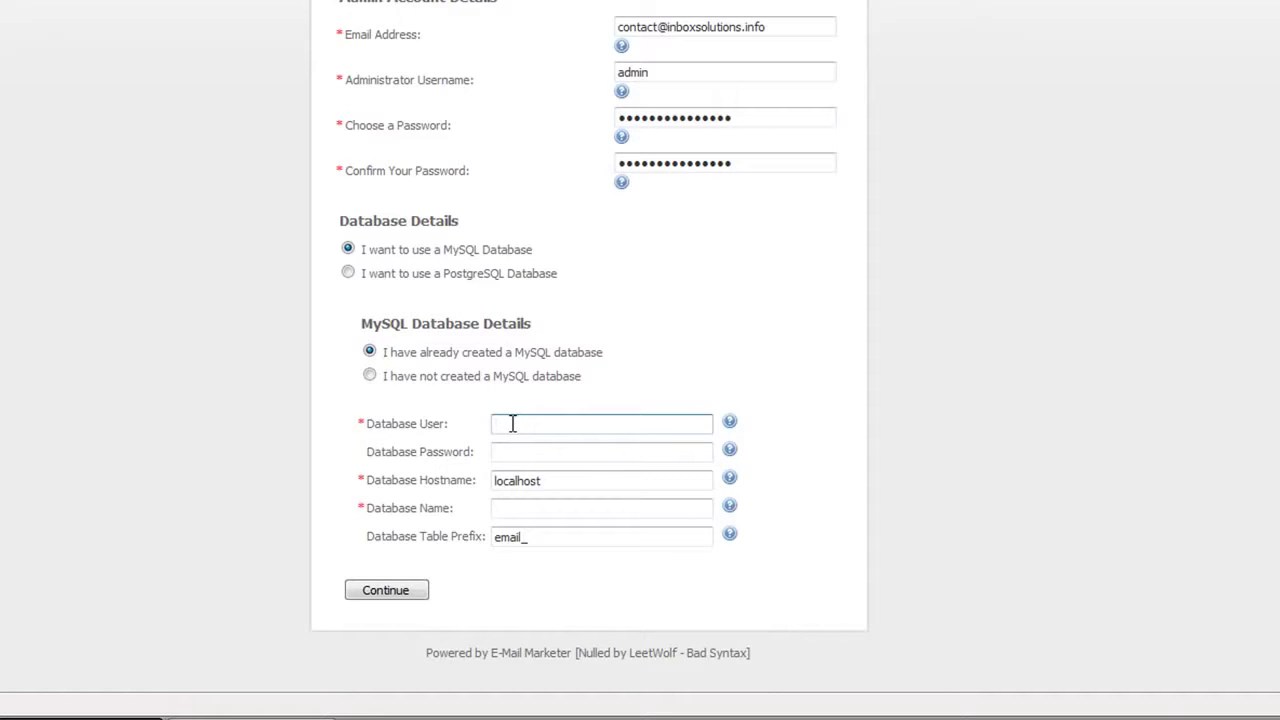
pyautogui.hotkey('ctrl', 'v')
pyautogui.click(510, 455)
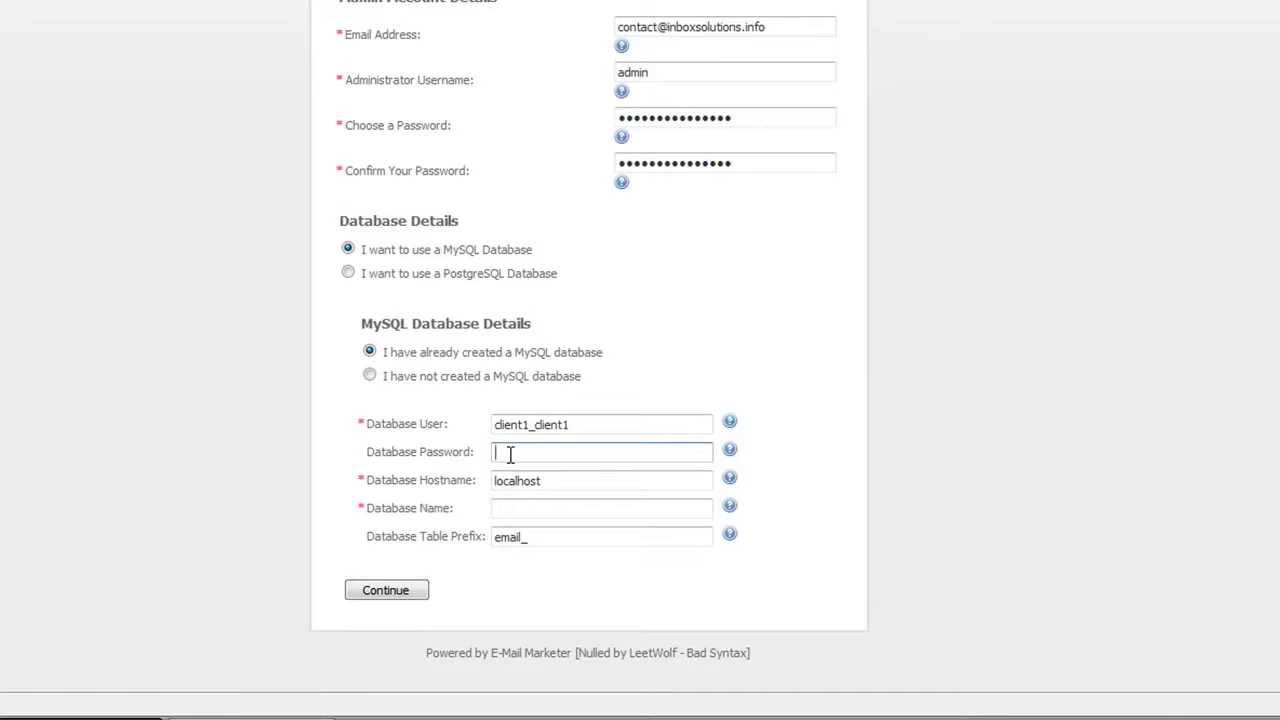
pyautogui.write('***************')
pyautogui.click(505, 511)
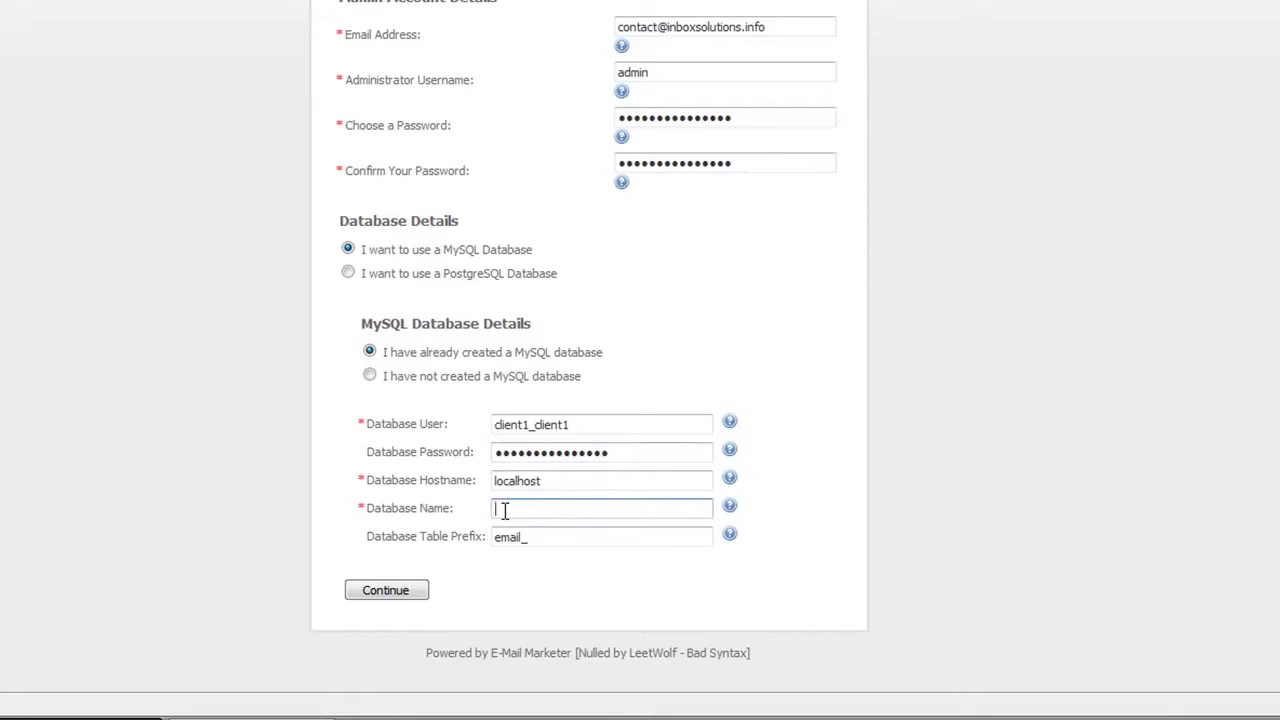
pyautogui.hotkey('ctrl', 'v')
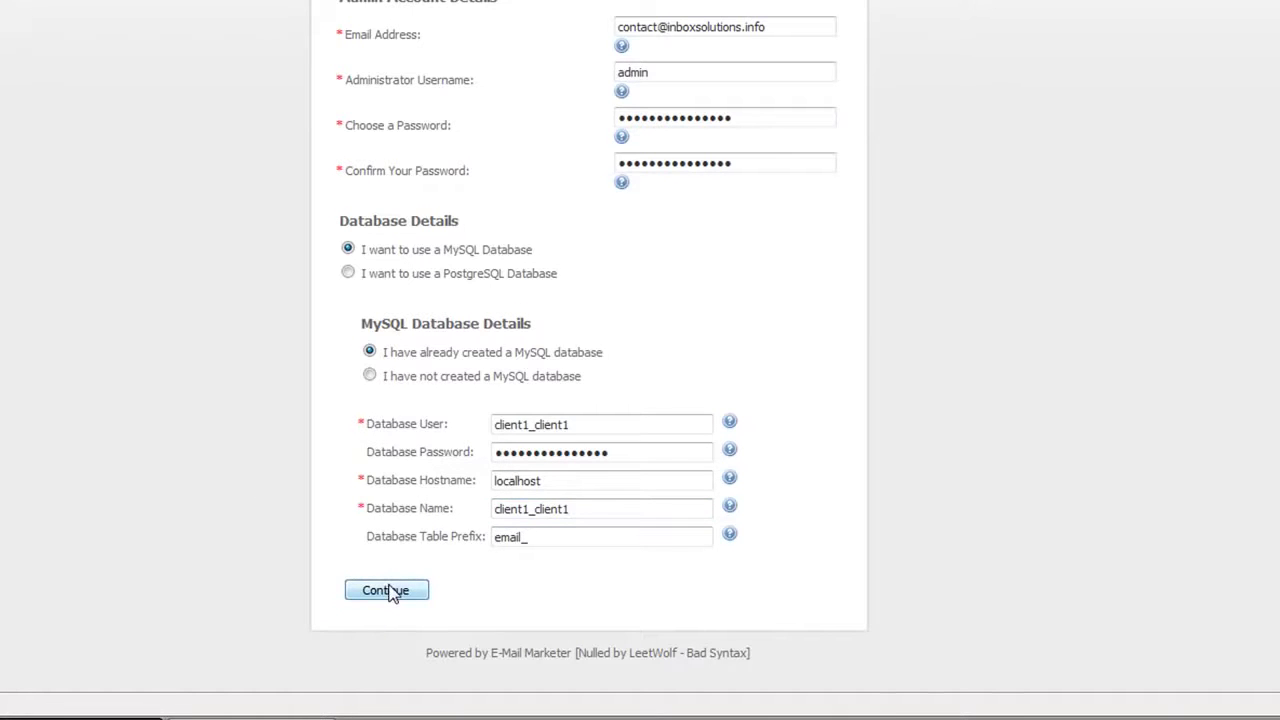
pyautogui.click(390, 592)
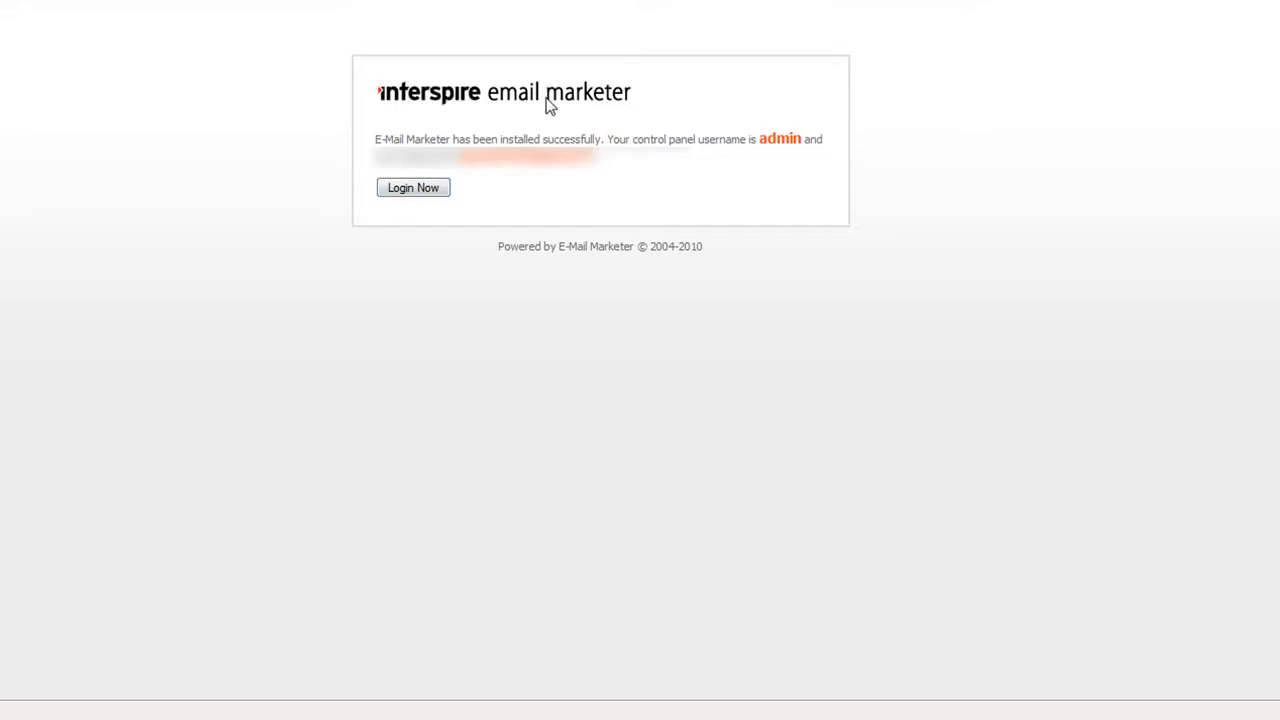
# Proceed from the installation success page to the control panel login page
pyautogui.click(428, 194)
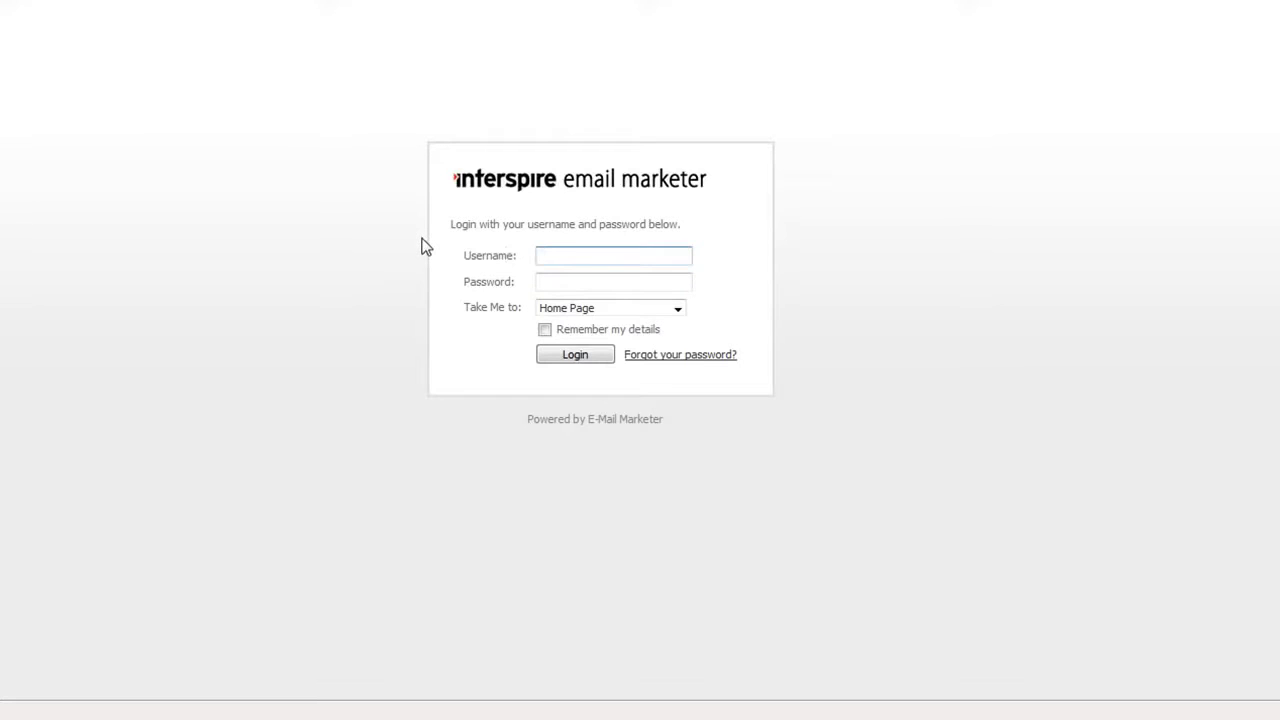
# Log in as admin, let the browser save the password, and open Private Label Settings
pyautogui.write('admin')
pyautogui.press('Tab')
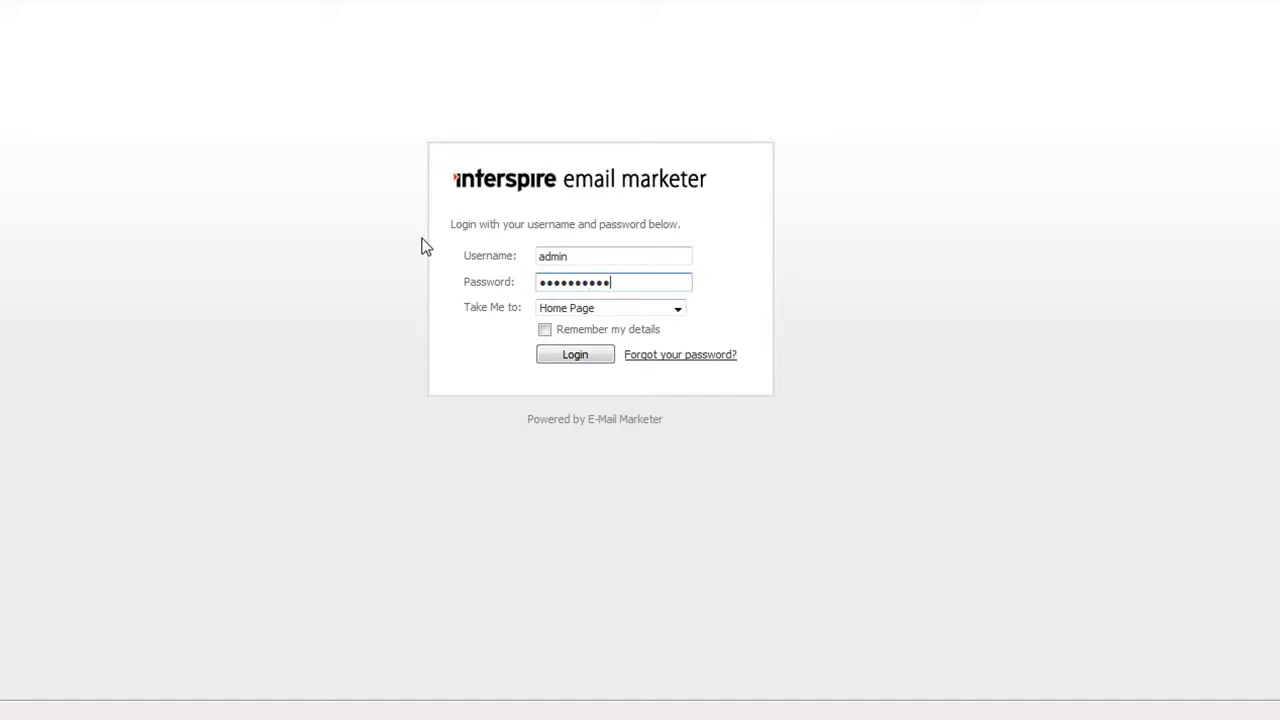
pyautogui.write('••')
pyautogui.click(579, 355)
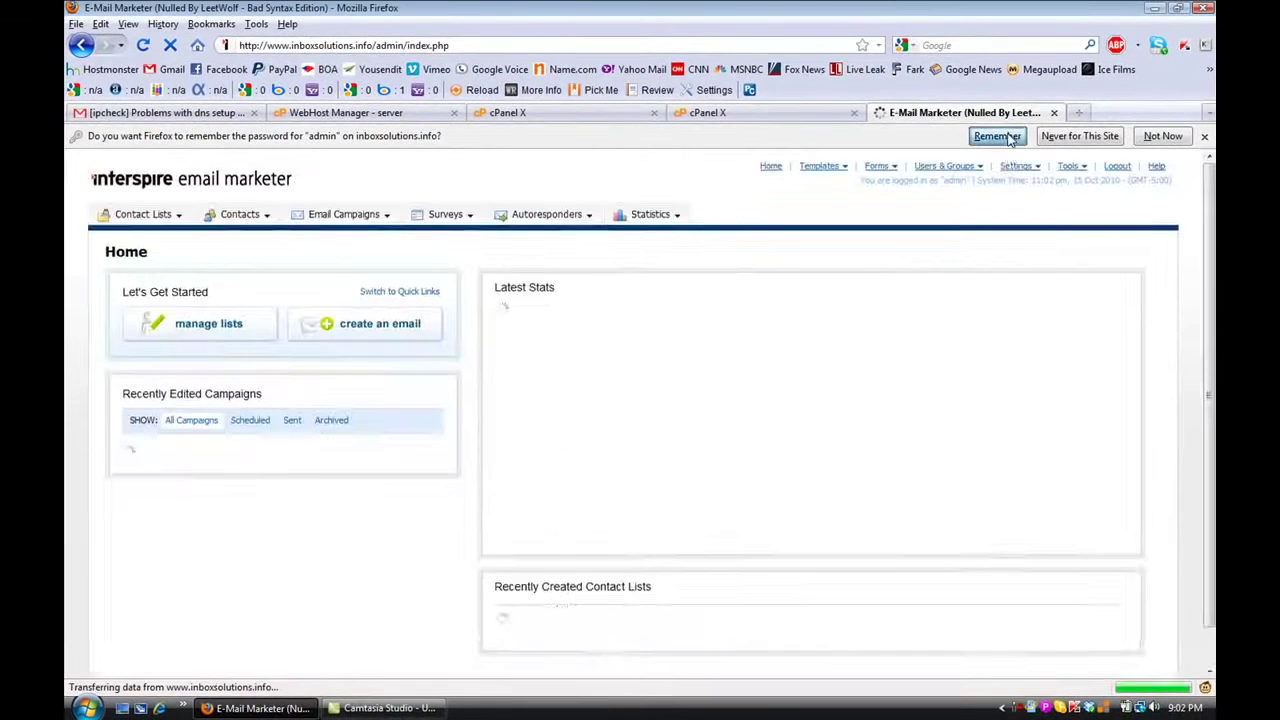
pyautogui.click(1006, 136)
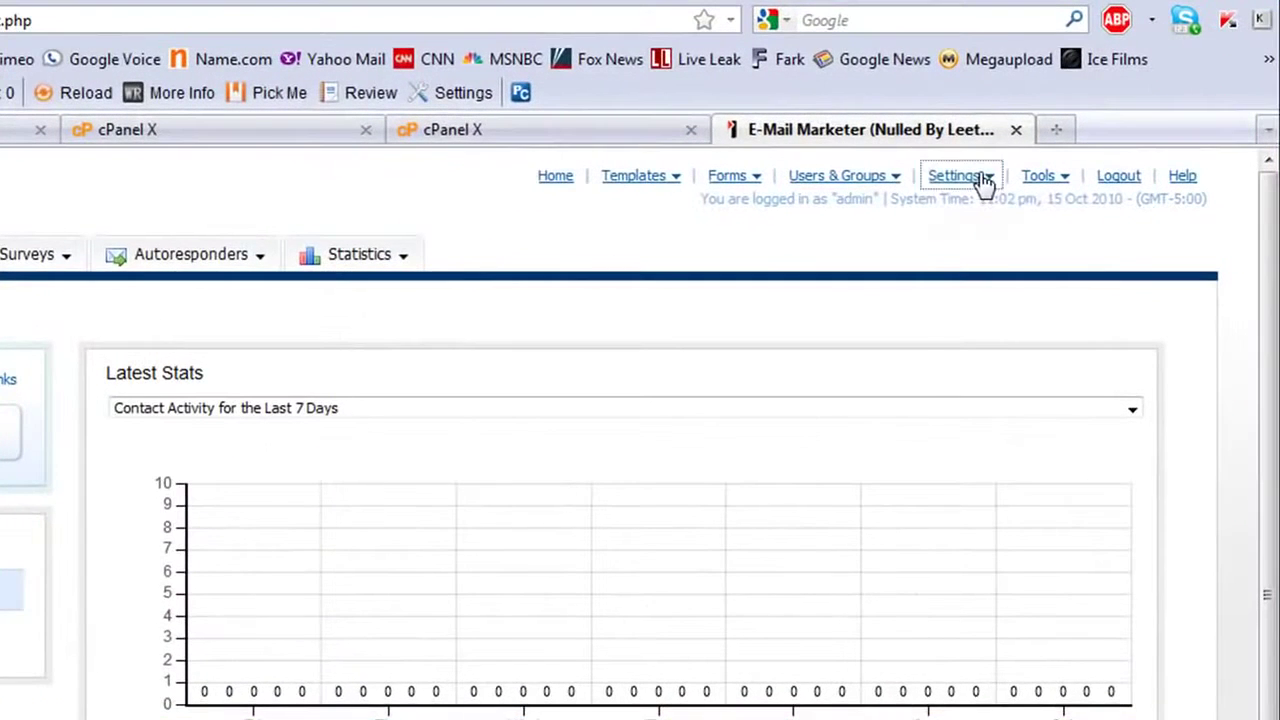
pyautogui.click(1003, 168)
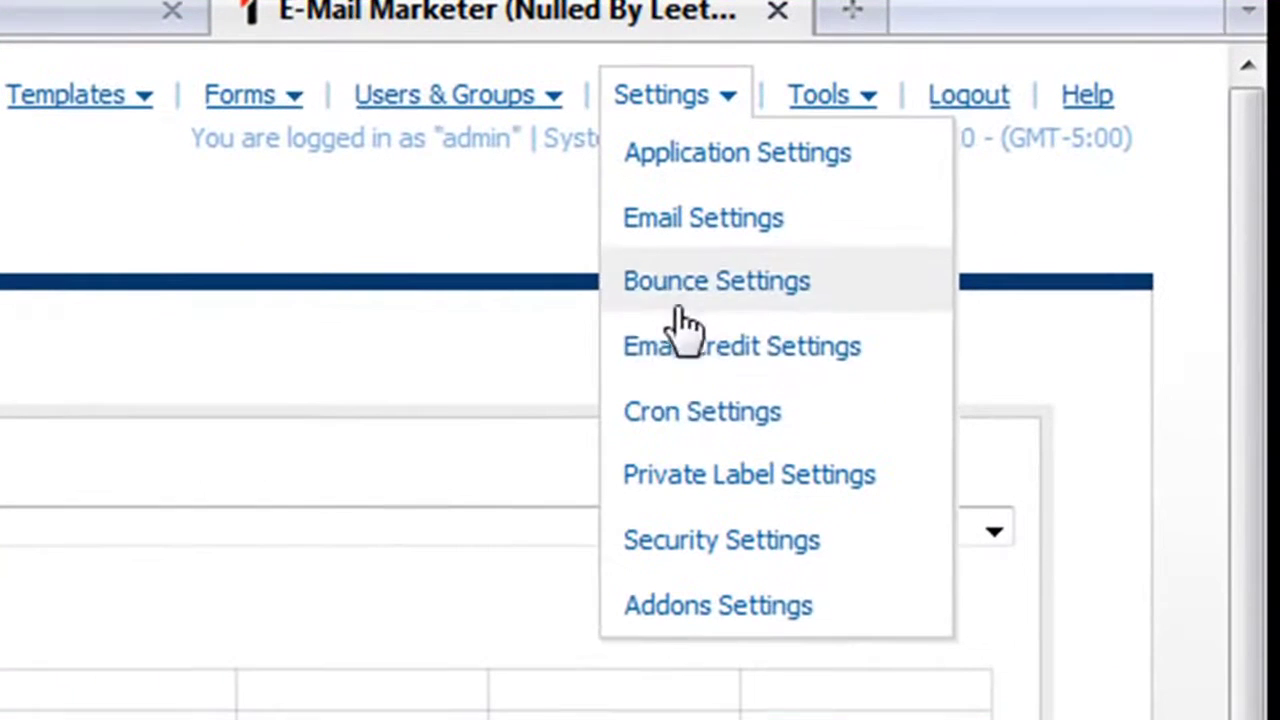
pyautogui.click(686, 476)
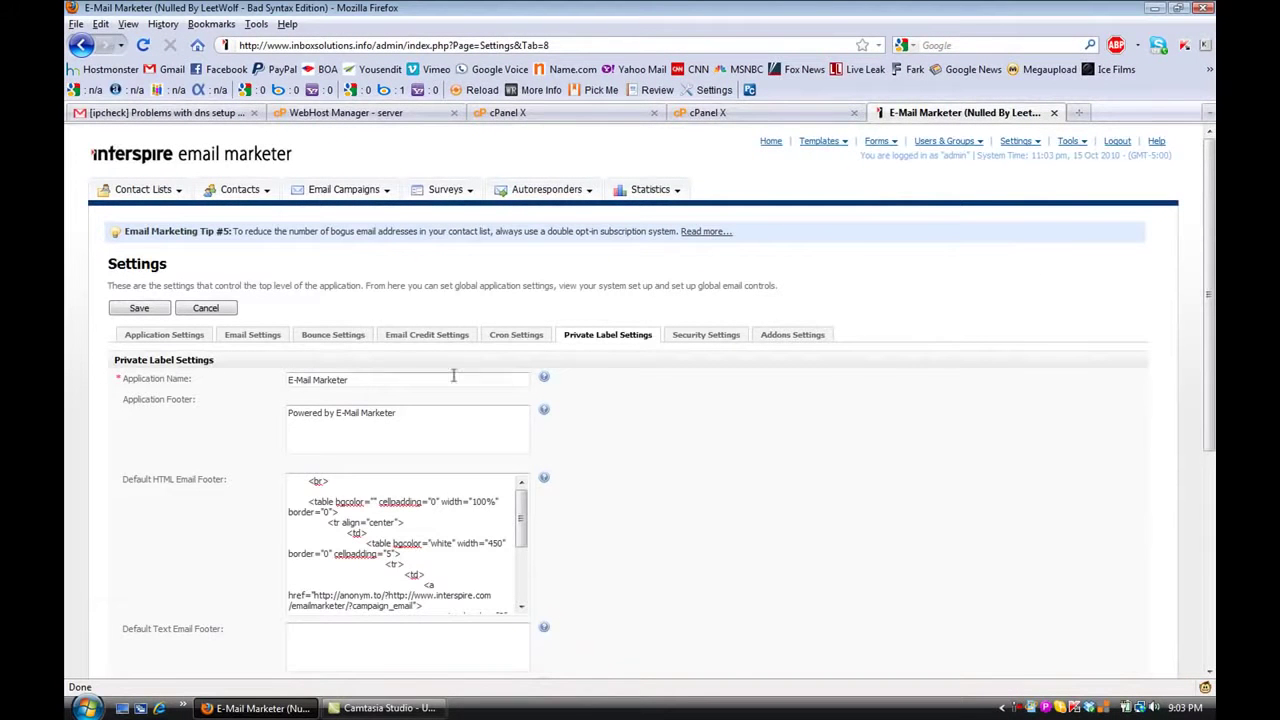
# Set Application Name and application footer to 'Powered By Alexander Global Media'
pyautogui.click(356, 380)
pyautogui.doubleClick(356, 380)
pyautogui.tripleClick(356, 380)
pyautogui.press('BackSpace')
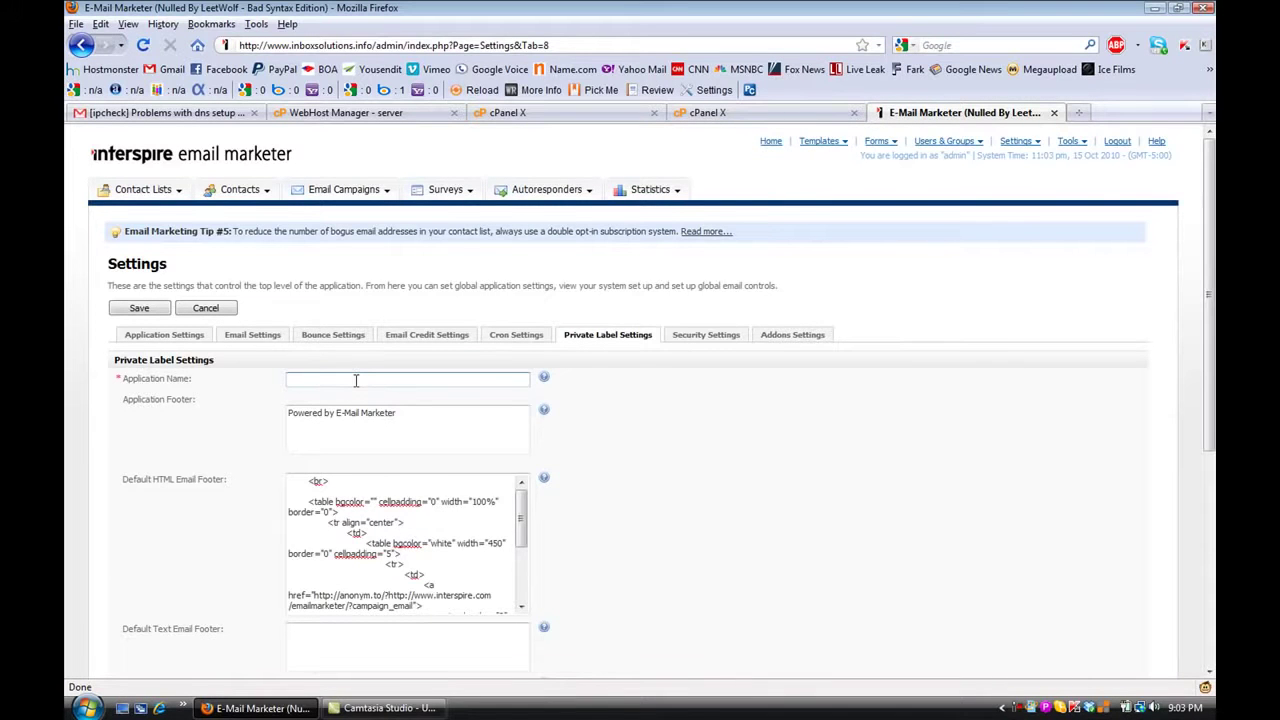
pyautogui.write('Po')
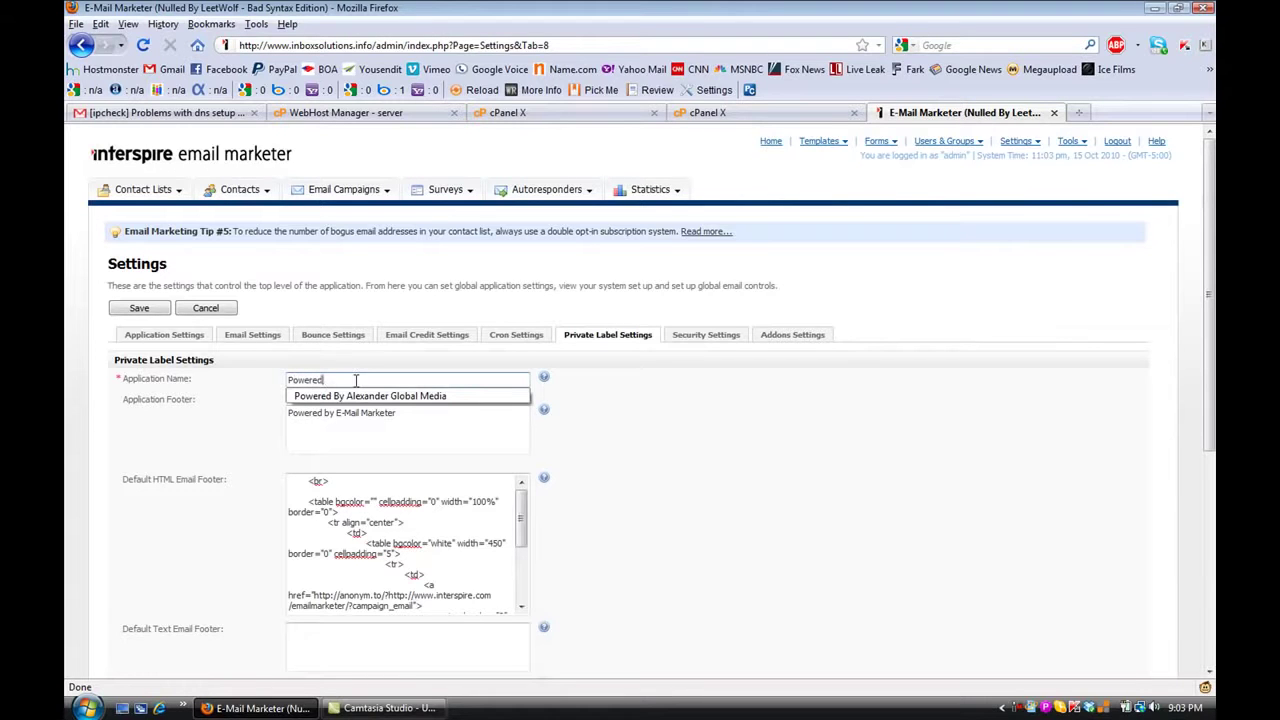
pyautogui.write('wered')
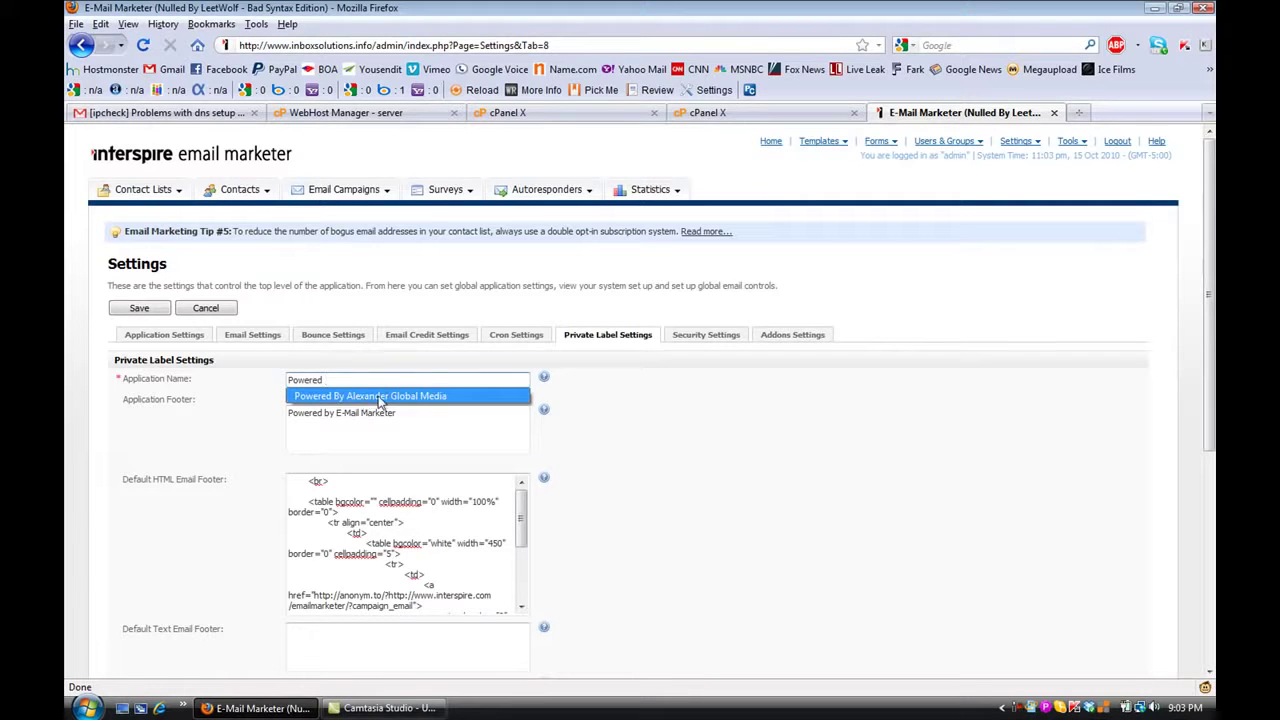
pyautogui.click(378, 398)
pyautogui.hotkey('ctrl', 'a')
pyautogui.hotkey('ctrl', 'c')
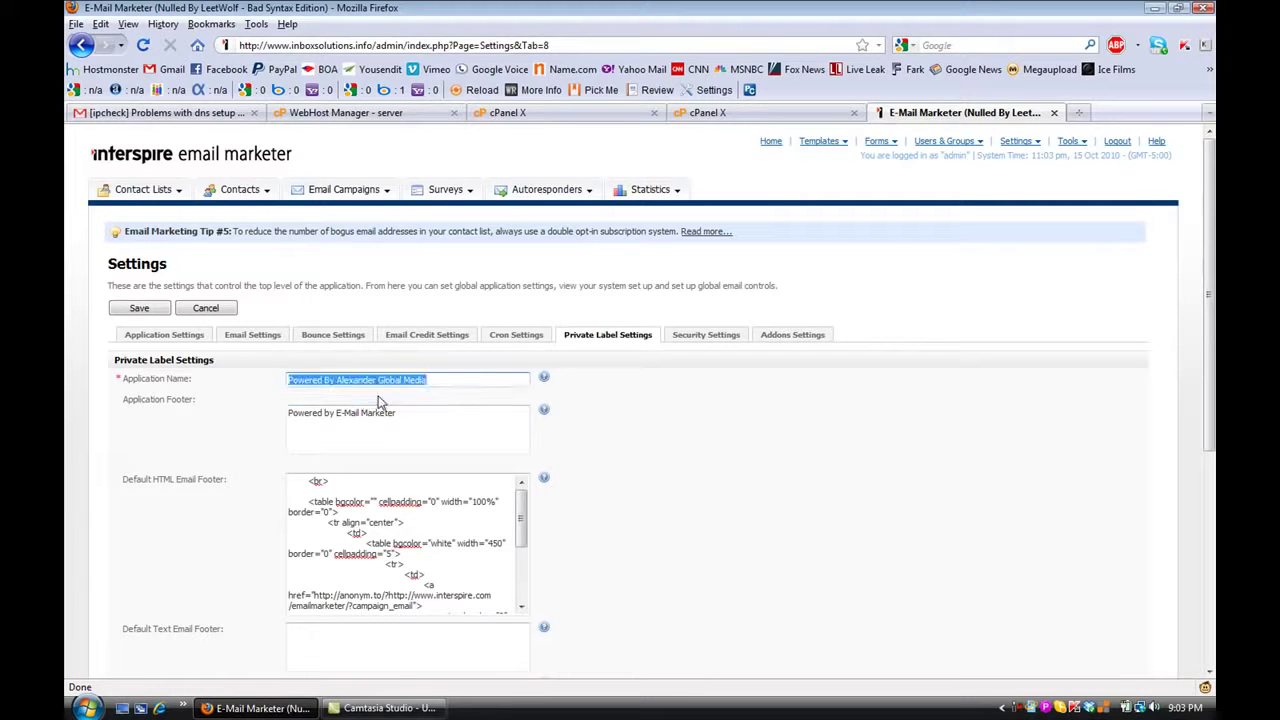
pyautogui.click(352, 416)
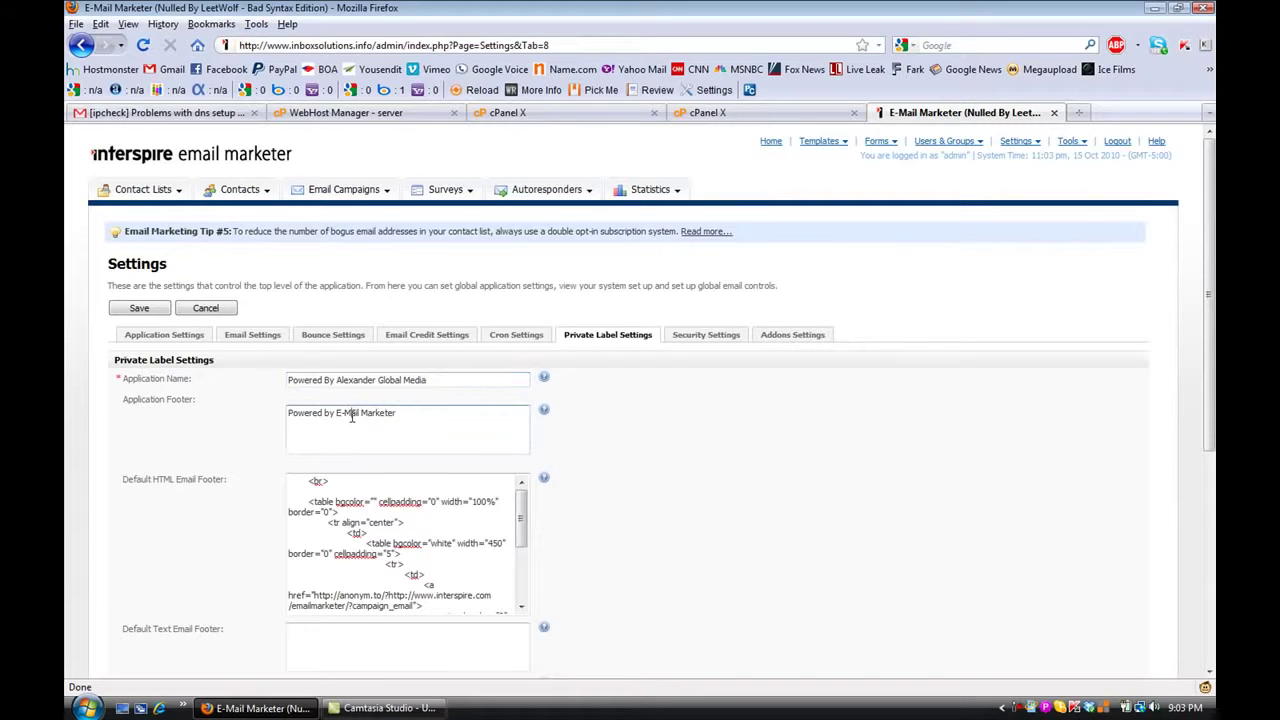
pyautogui.hotkey('ctrl', 'a')
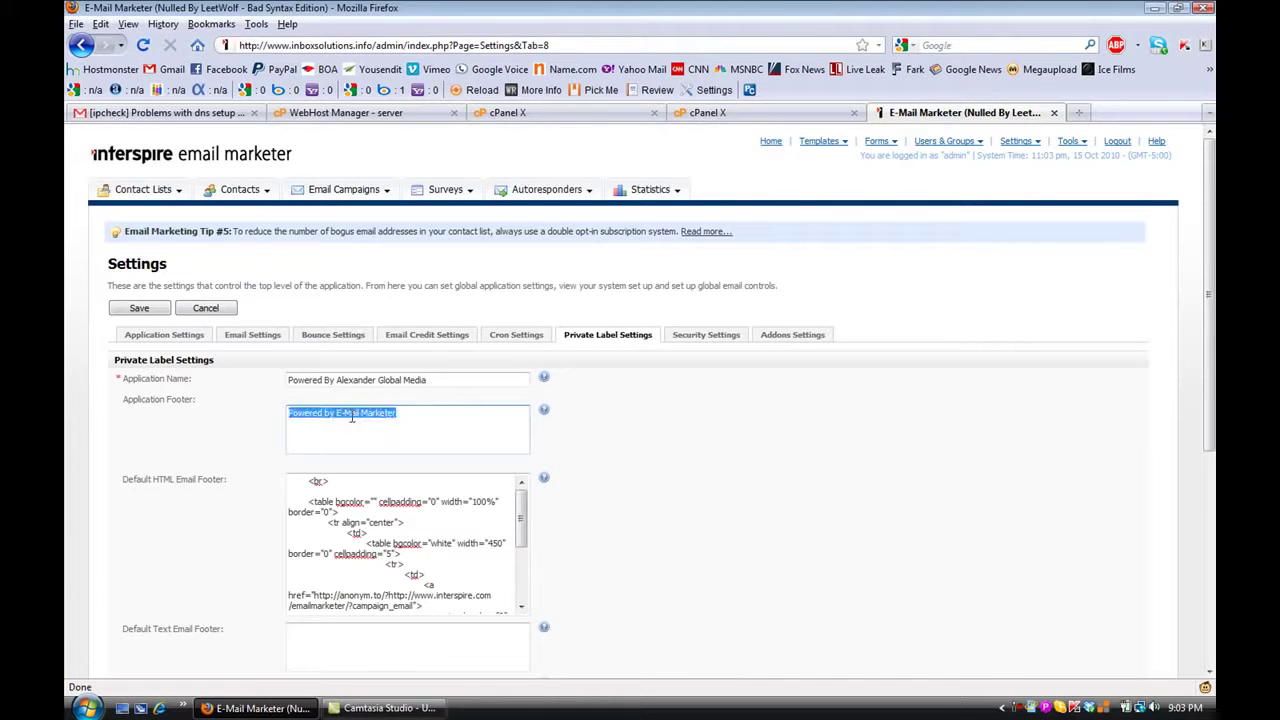
pyautogui.hotkey('ctrl', 'v')
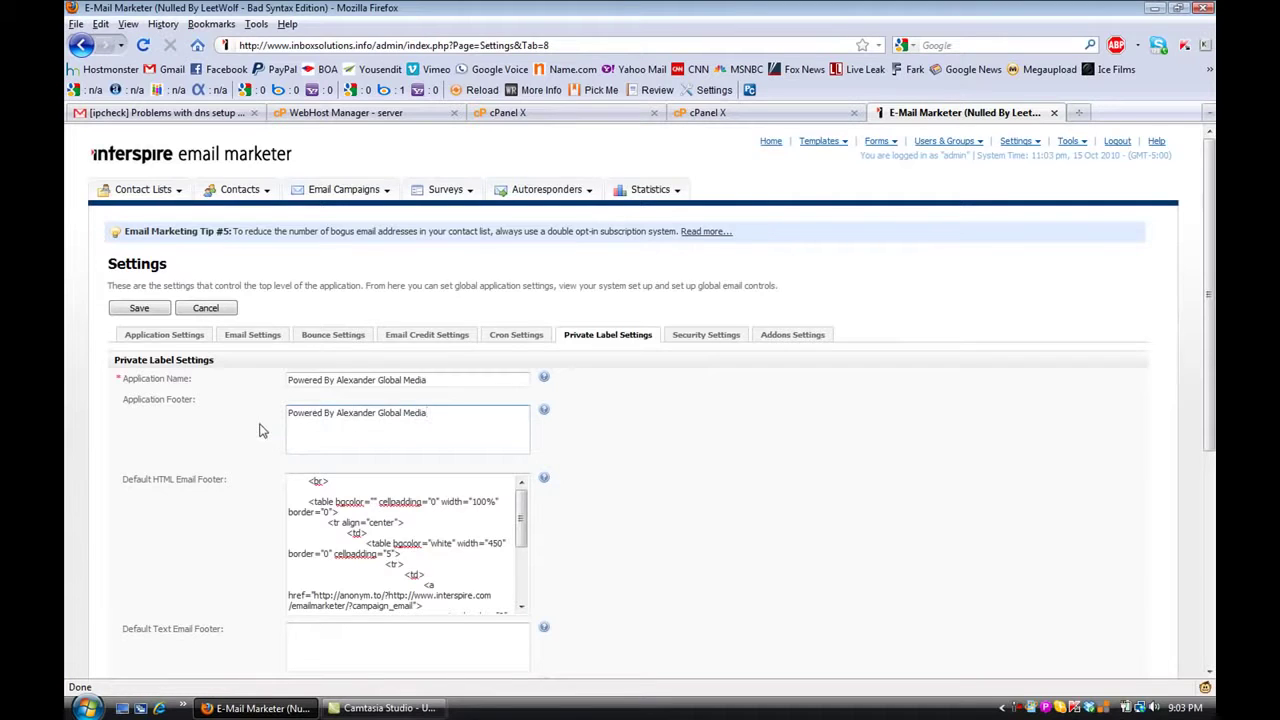
# Replace the interspire.com link in the HTML footer with inboxsolutions.info
pyautogui.scroll(-3, 259, 431)
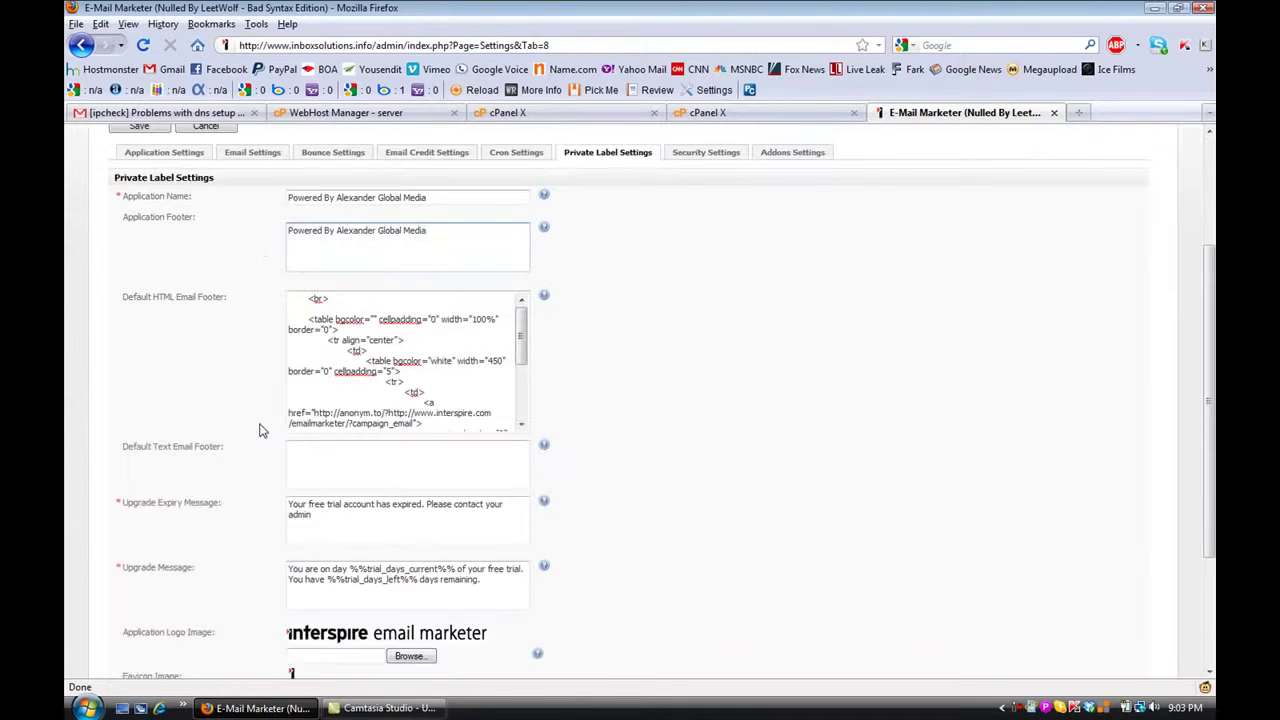
pyautogui.moveTo(522, 338); pyautogui.dragTo(437, 349)
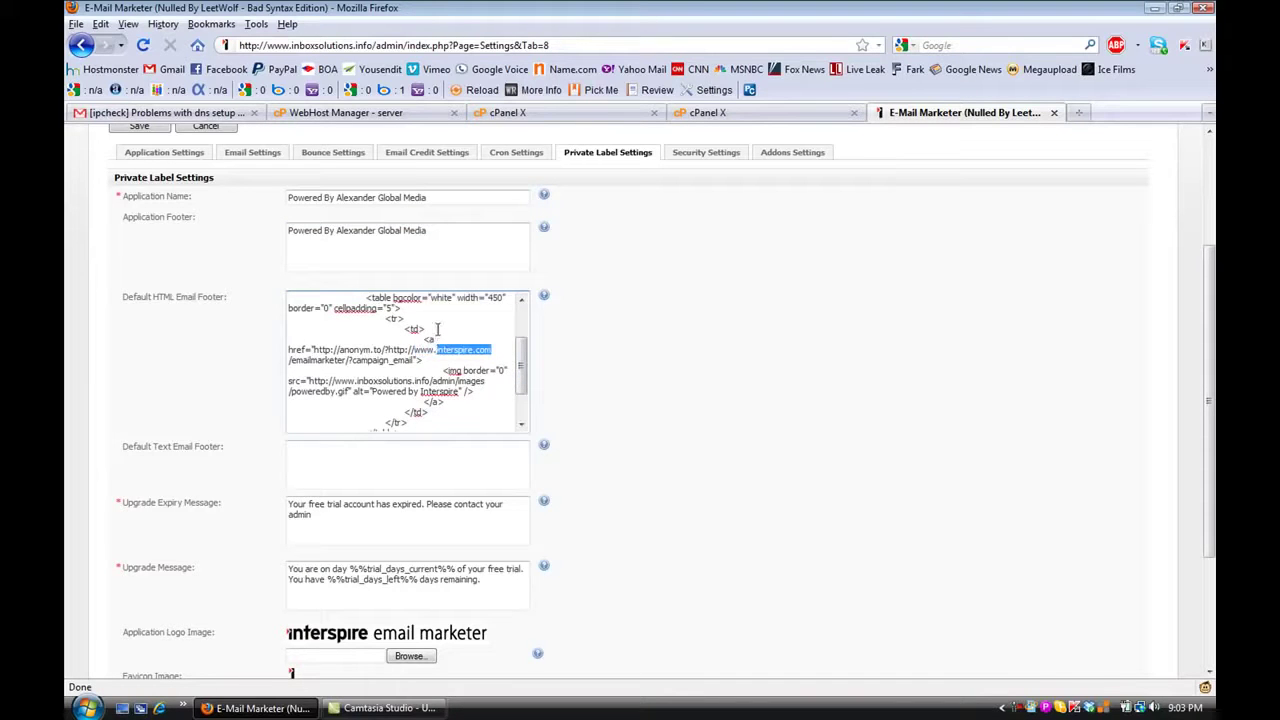
pyautogui.click(368, 45)
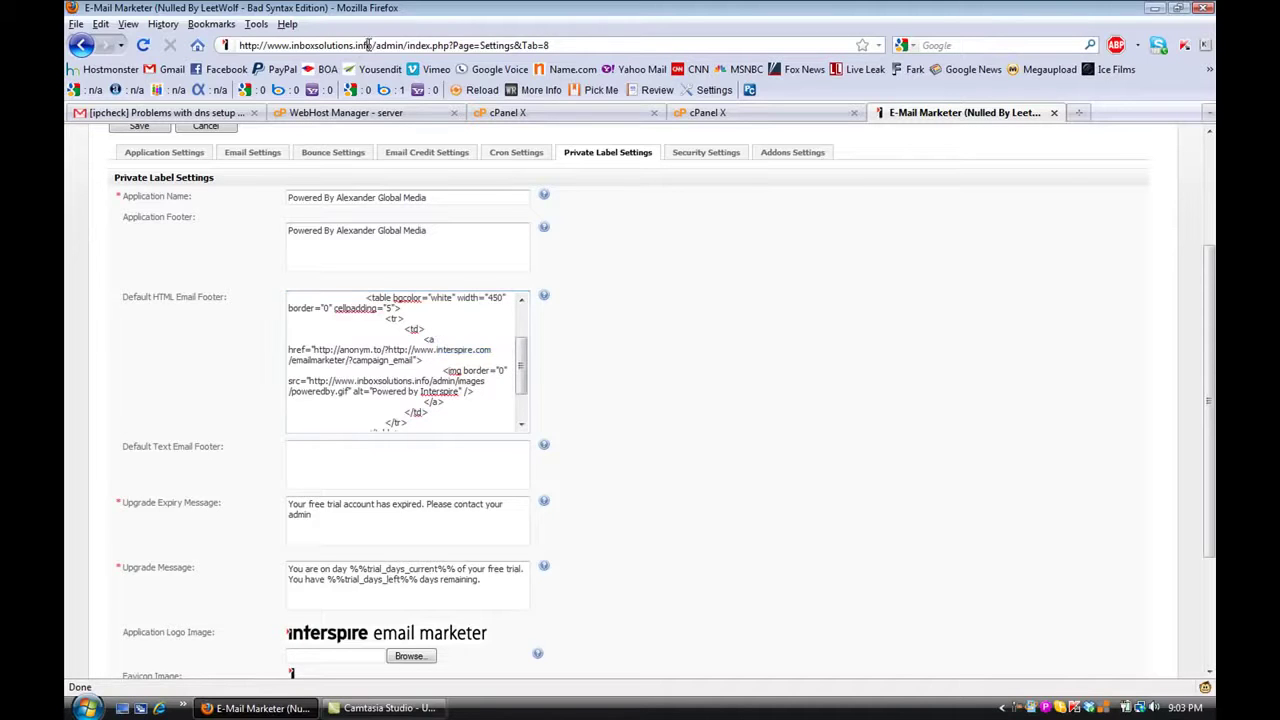
pyautogui.click(371, 45)
pyautogui.moveTo(371, 45); pyautogui.dragTo(211, 33)
pyautogui.hotkey('ctrl', 'c')
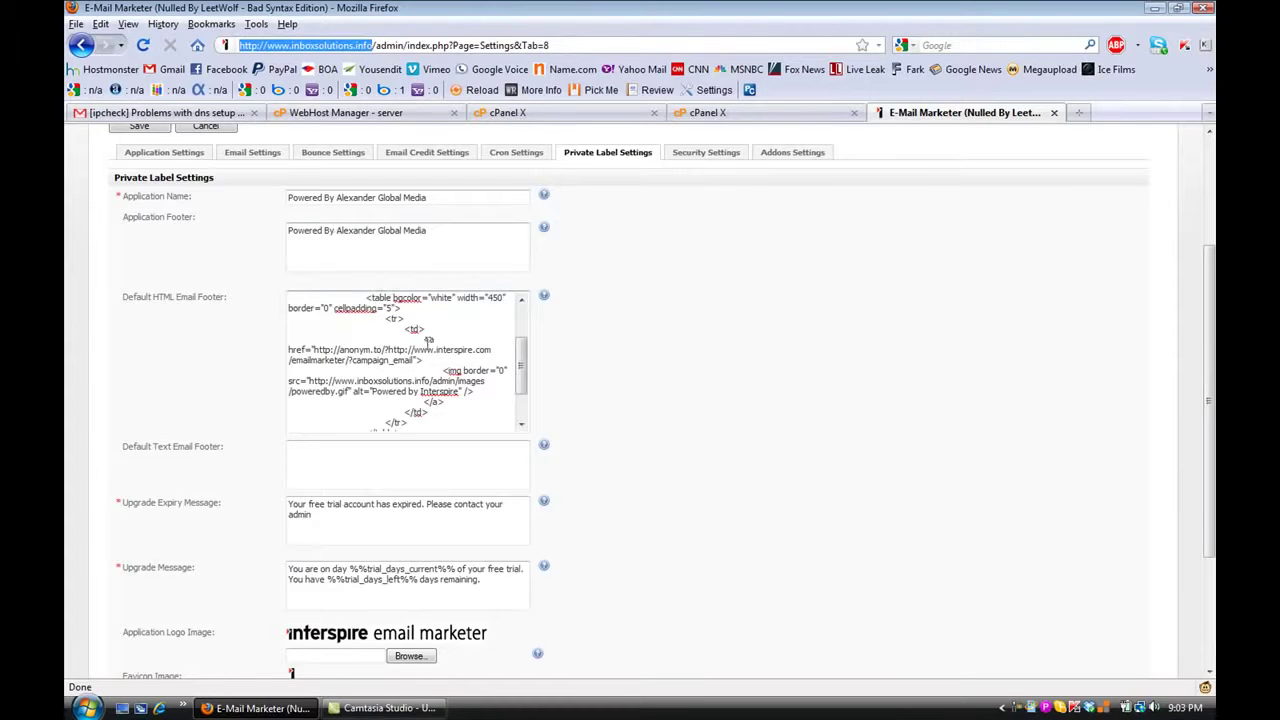
pyautogui.moveTo(388, 349); pyautogui.dragTo(490, 343)
pyautogui.hotkey('ctrl', 'v')
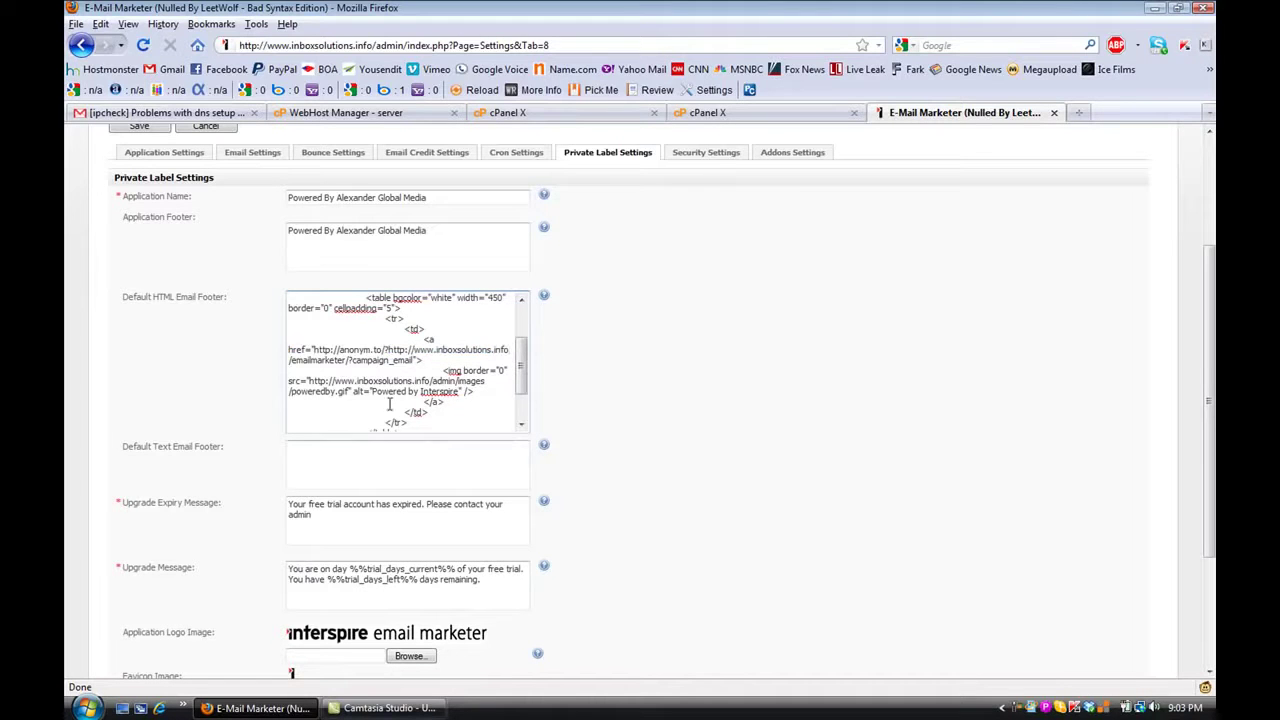
# Set the HTML footer alt text and text email footer to 'Powered By Alexander Global Media'
pyautogui.click(392, 229)
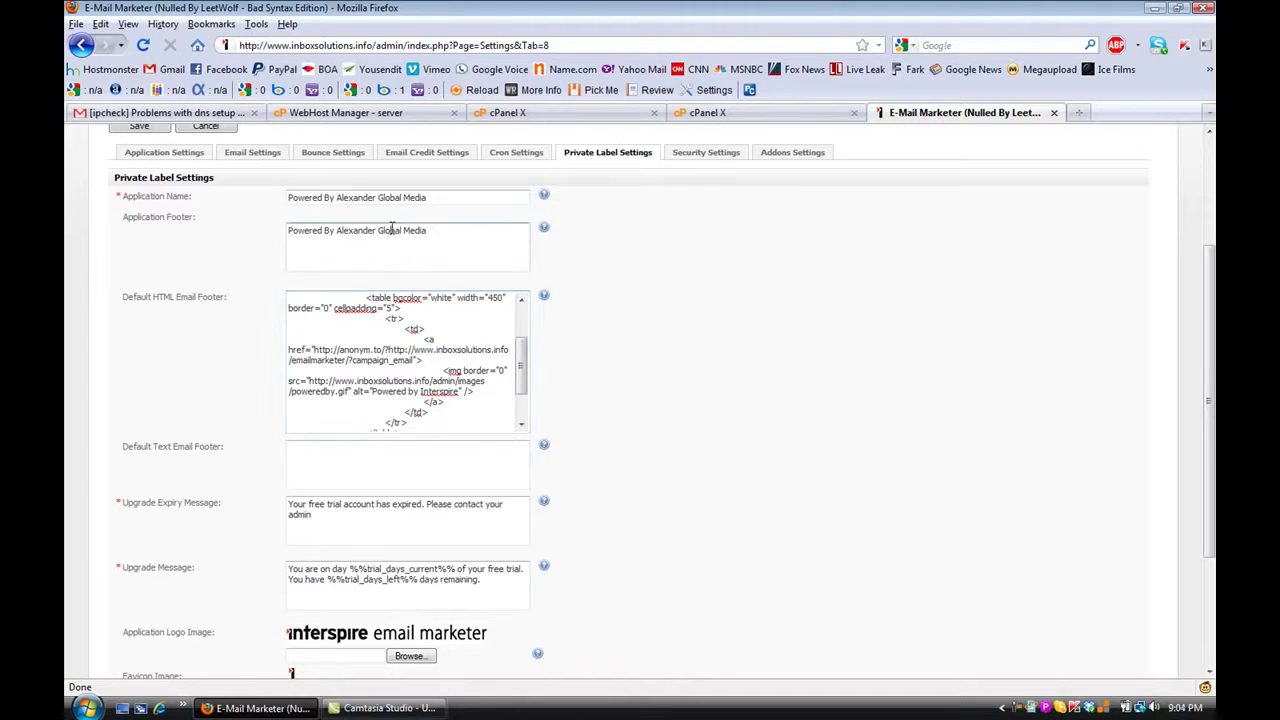
pyautogui.hotkey('ctrl', 'a')
pyautogui.hotkey('ctrl', 'c')
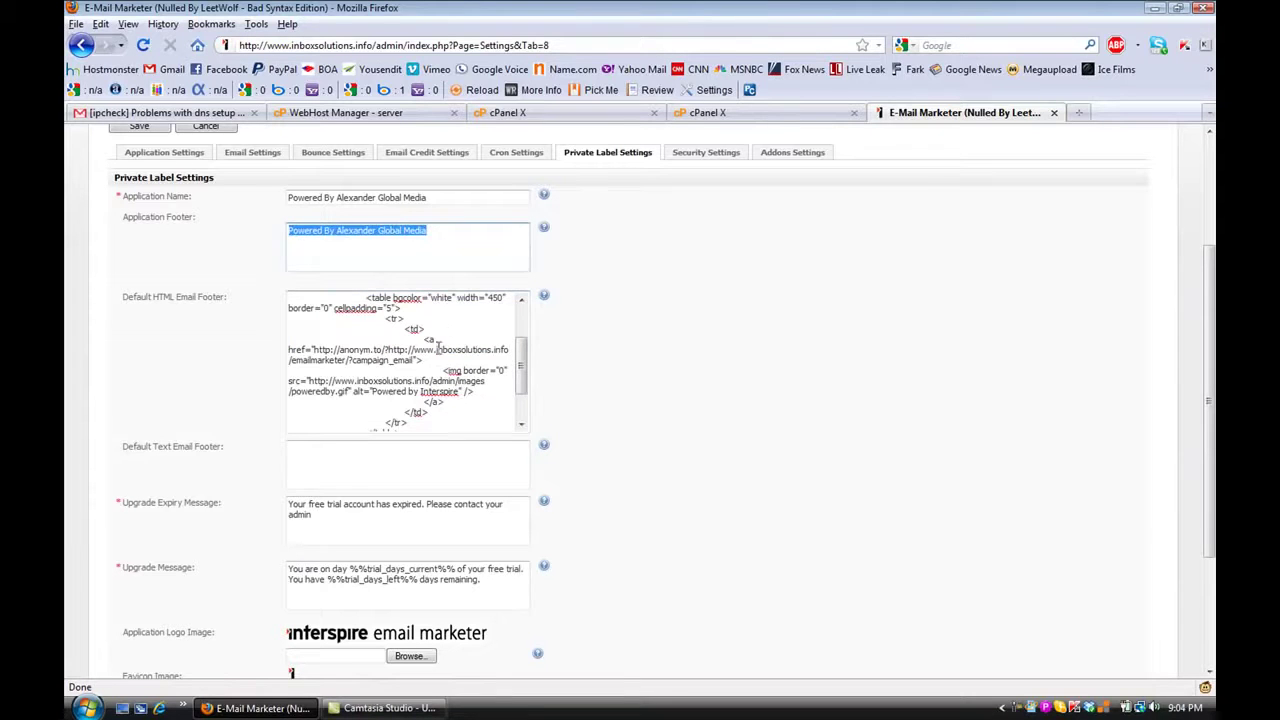
pyautogui.moveTo(458, 394); pyautogui.dragTo(375, 394)
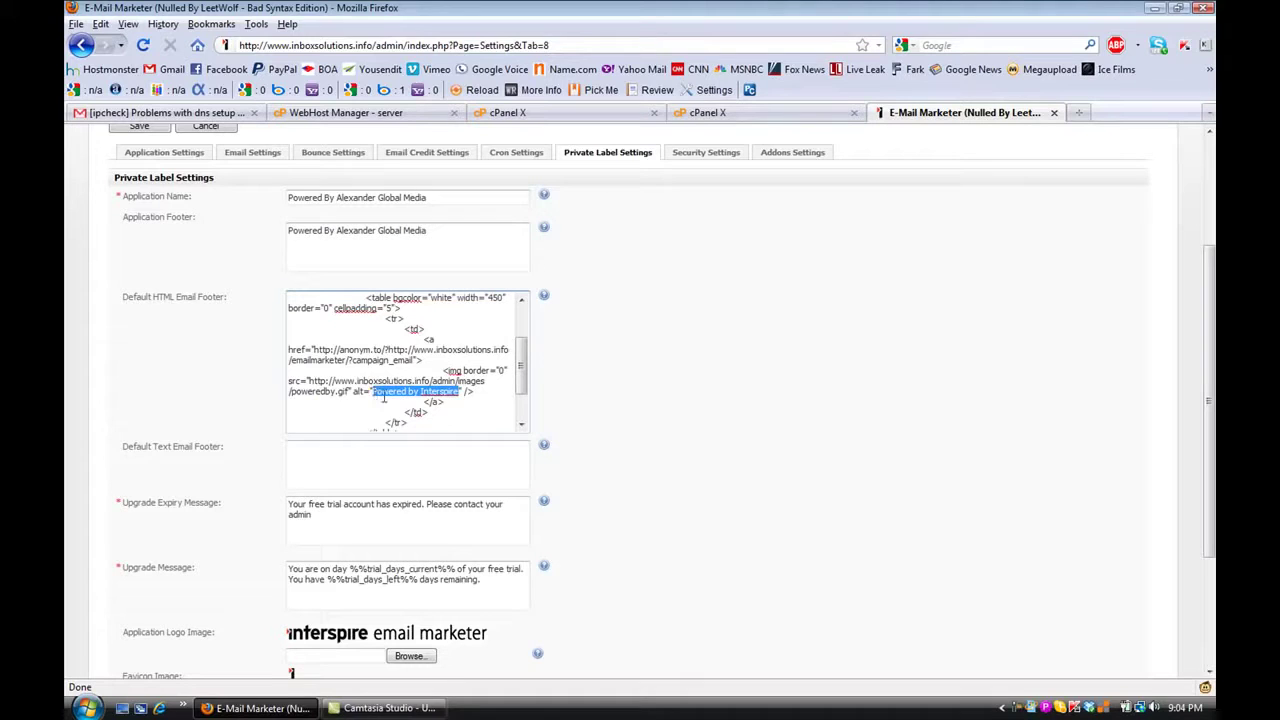
pyautogui.hotkey('ctrl', 'v')
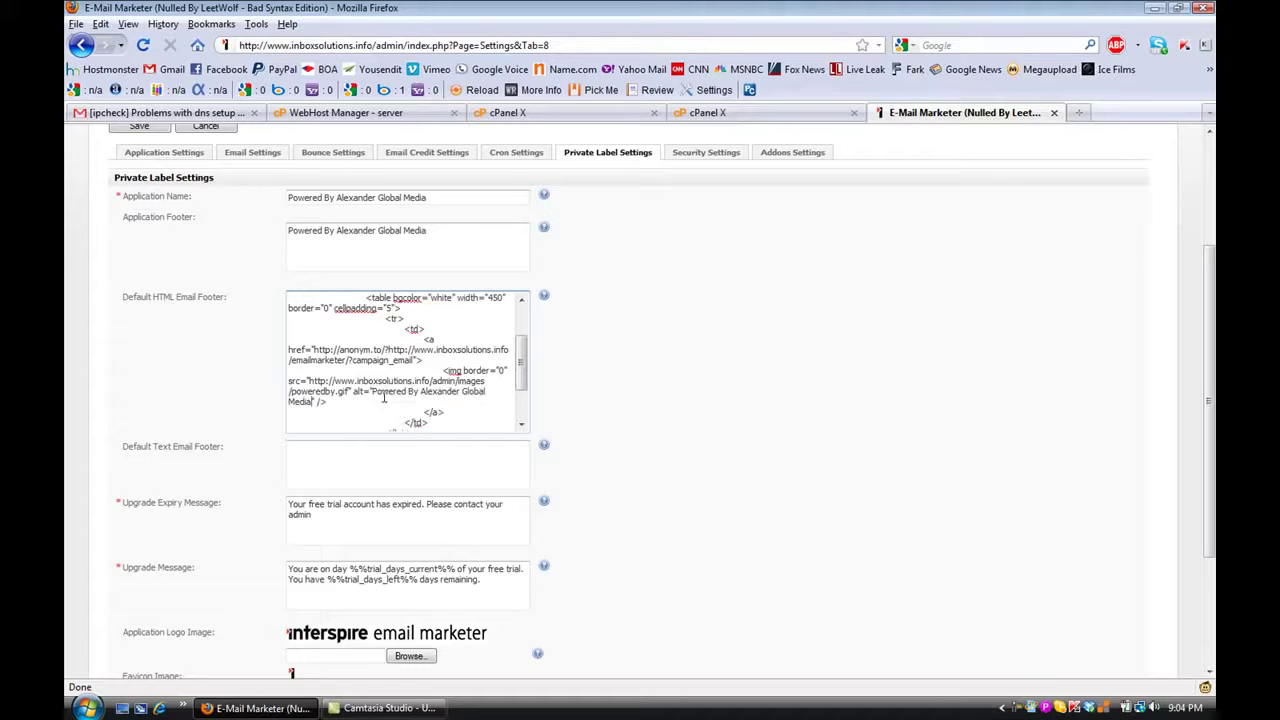
pyautogui.click(313, 452)
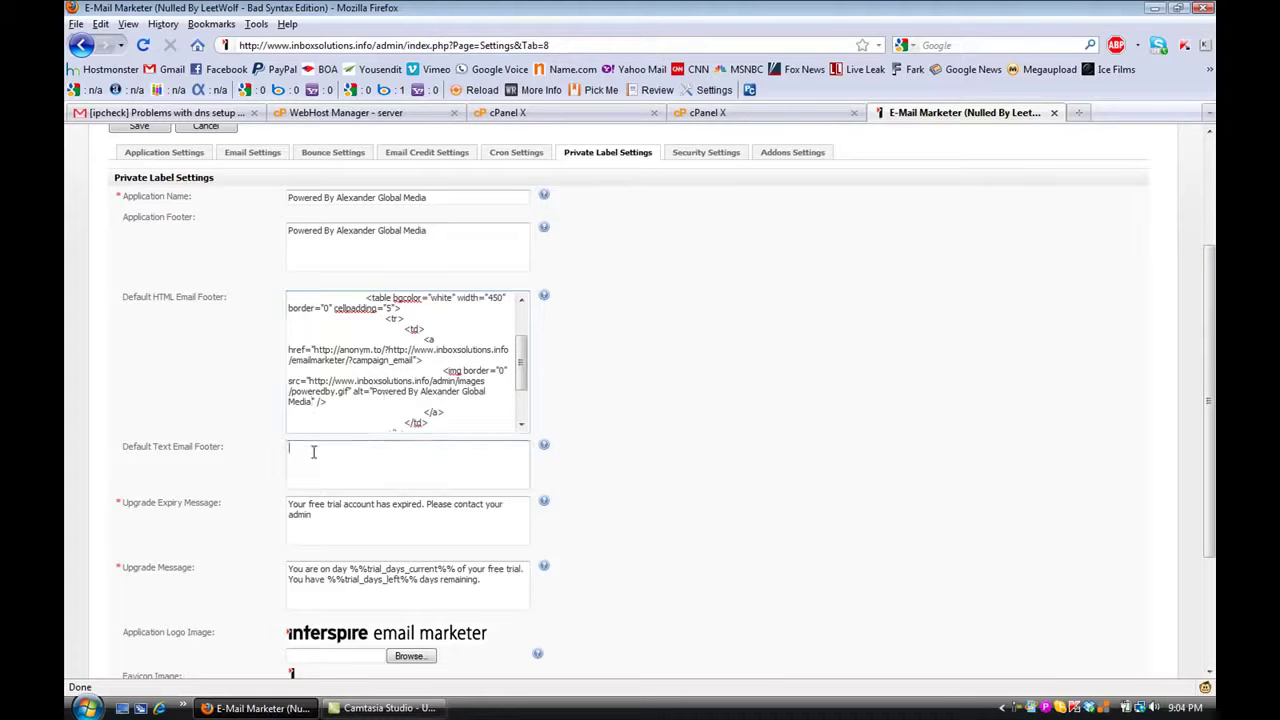
pyautogui.hotkey('ctrl', 'v')
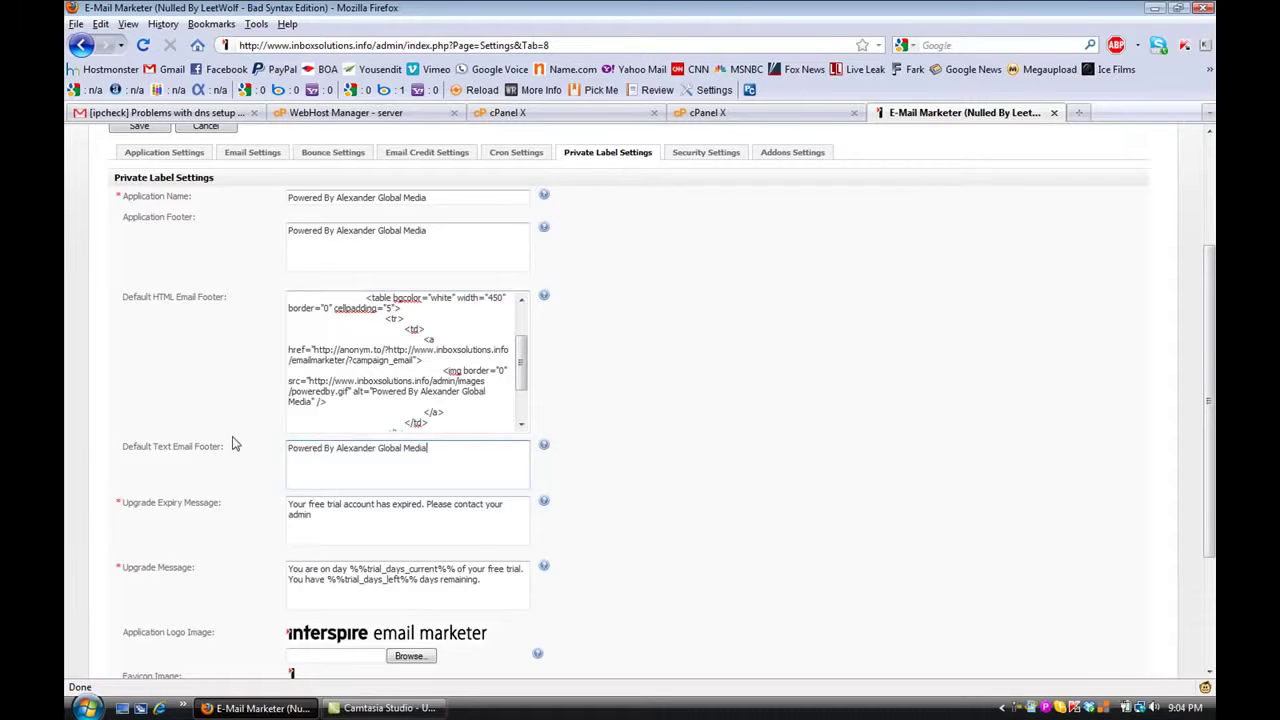
pyautogui.scroll(-3, 233, 443)
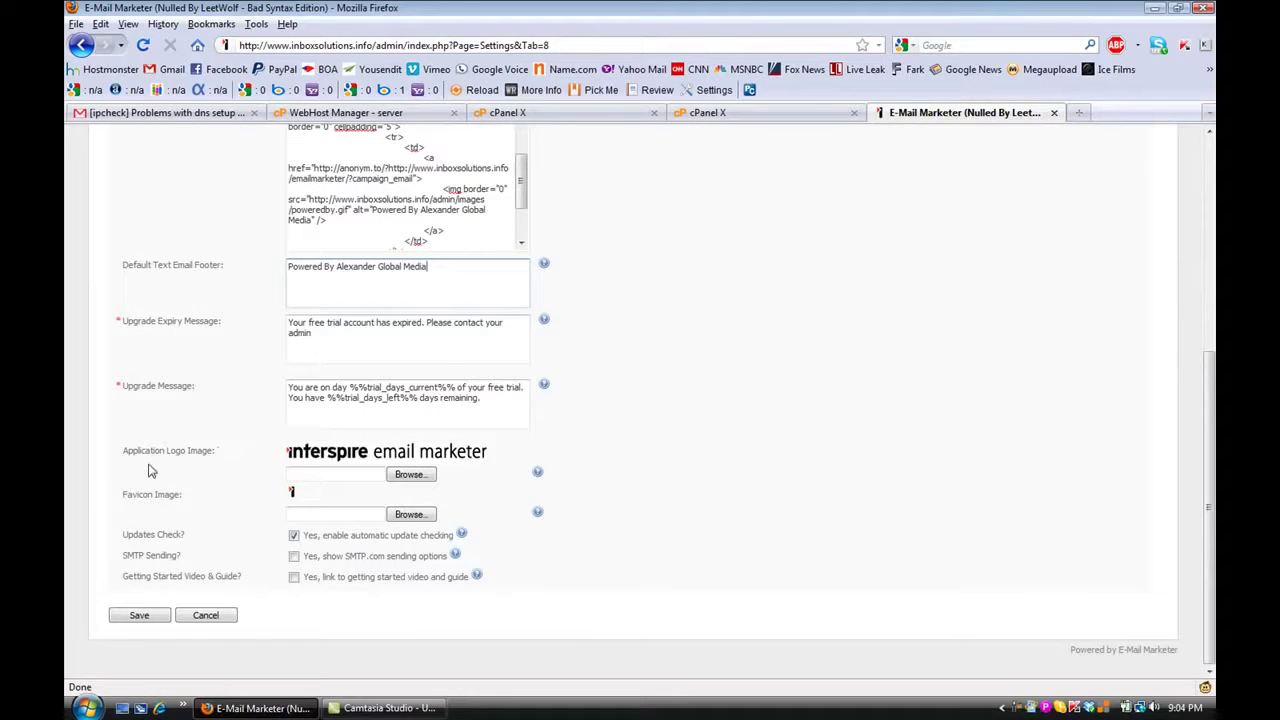
# Choose the banner image file as the application logo
pyautogui.click(418, 475)
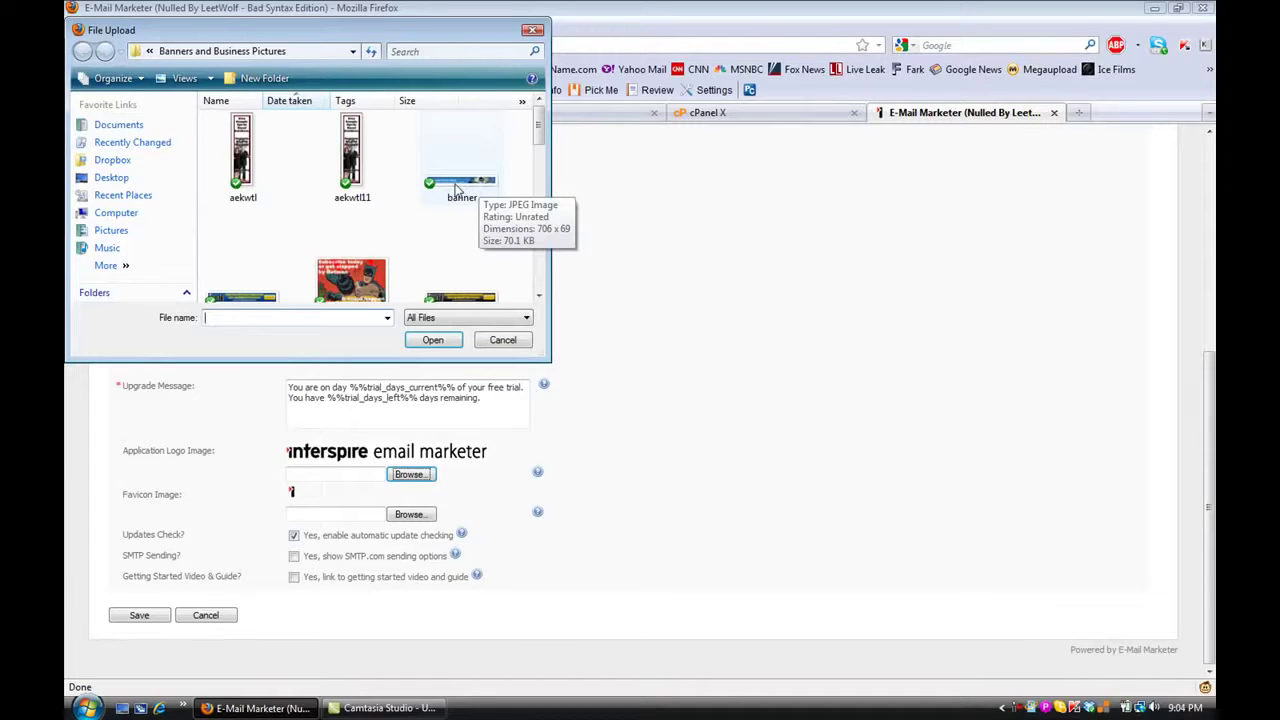
pyautogui.click(456, 189)
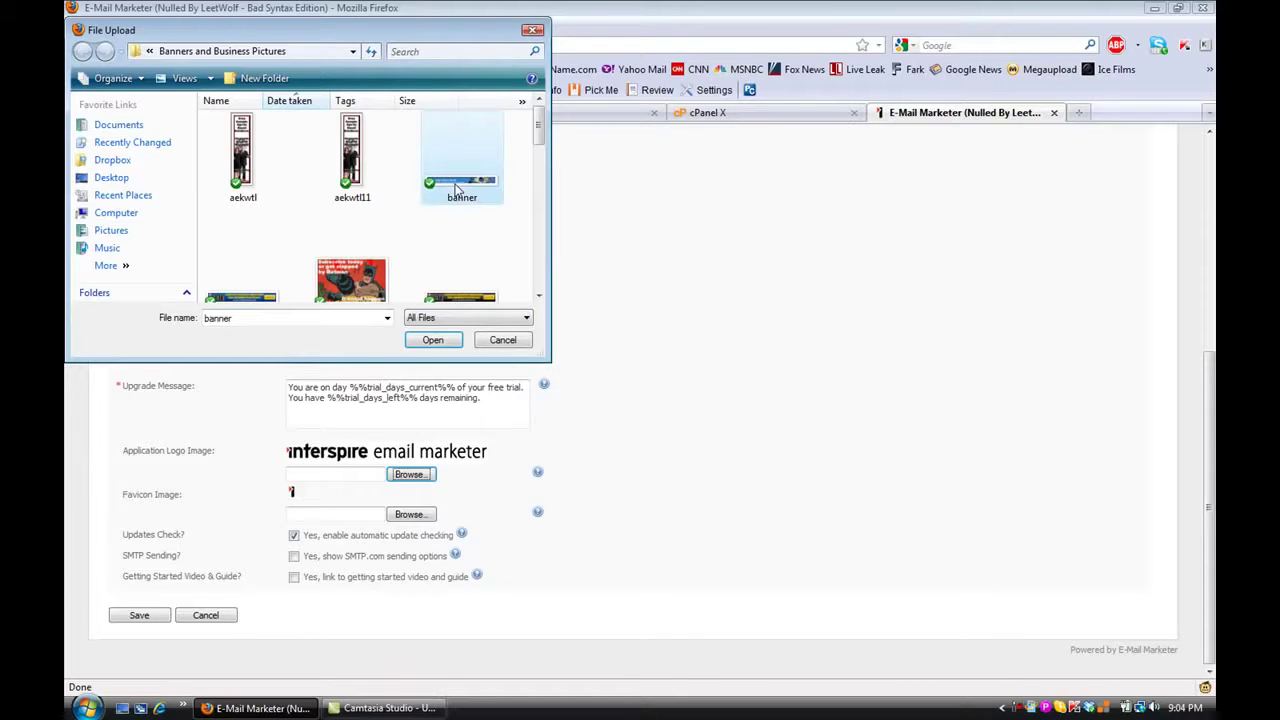
pyautogui.click(433, 340)
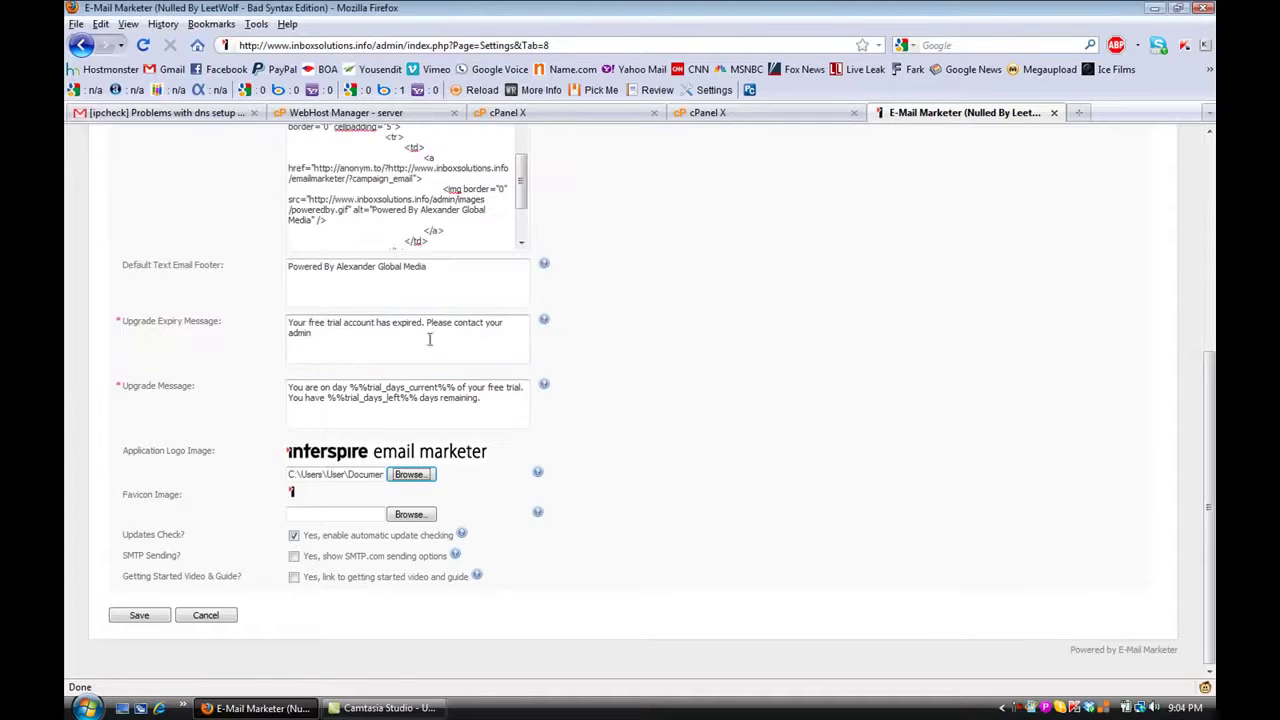
# Choose the listsforsale FAVICON file as the favicon image
pyautogui.click(409, 515)
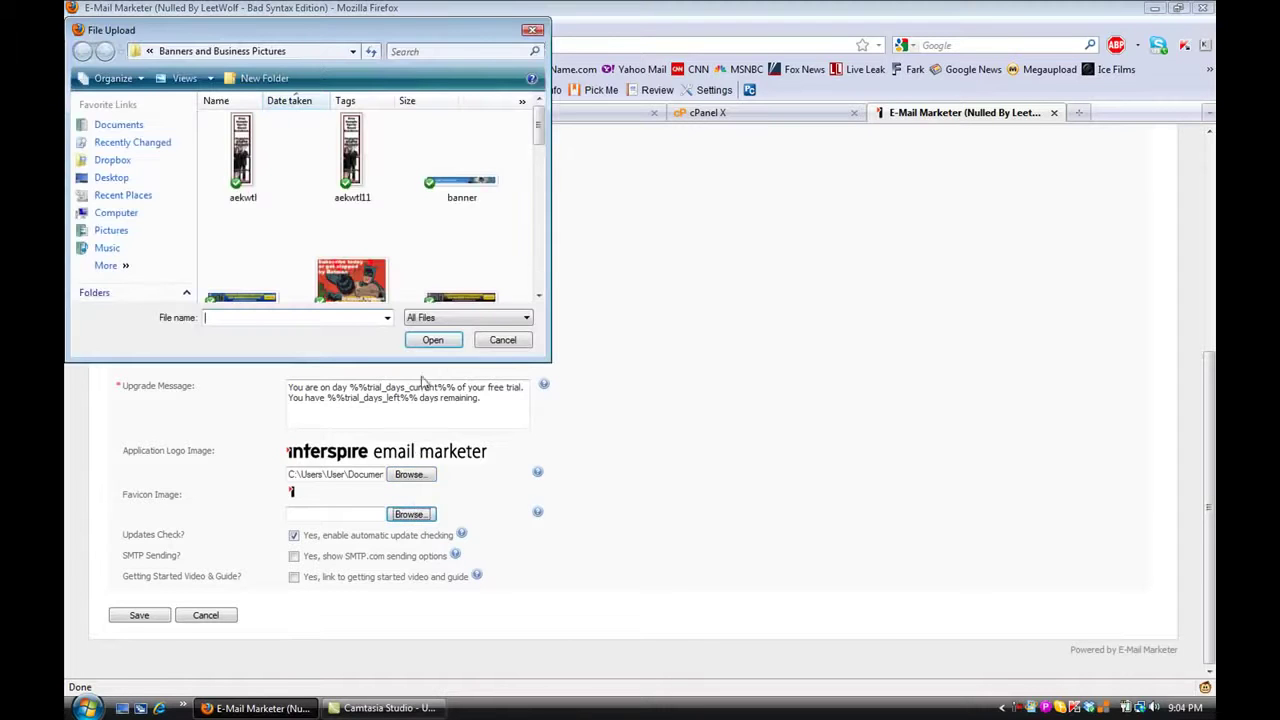
pyautogui.scroll(-1, 540, 145)
pyautogui.moveTo(540, 145); pyautogui.dragTo(541, 245)
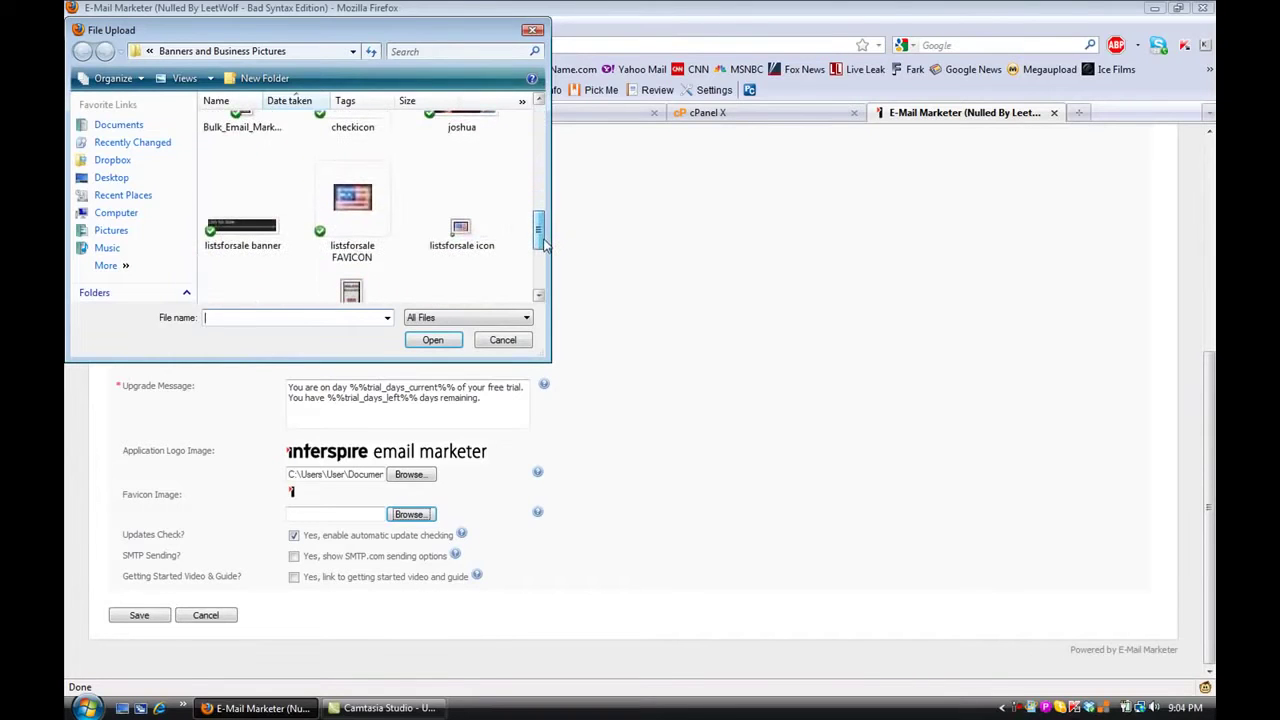
pyautogui.click(352, 200)
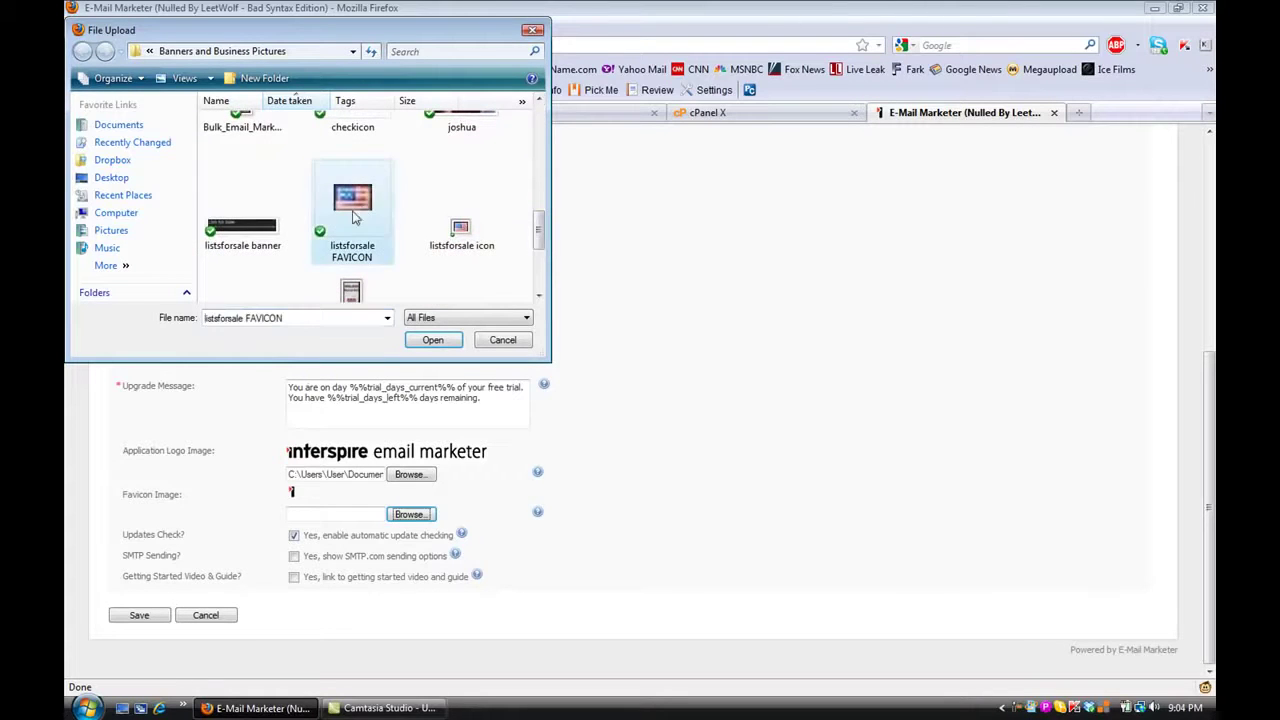
pyautogui.click(432, 341)
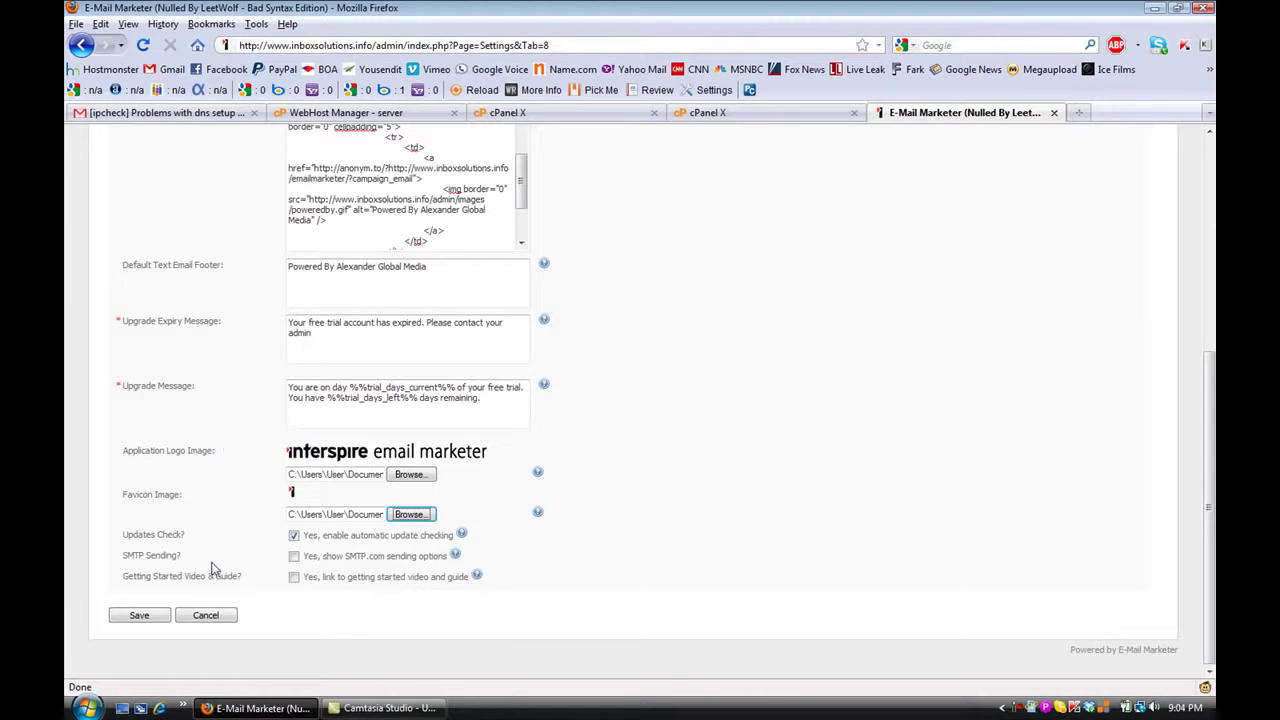
# Save the private label settings and wait for the success message
pyautogui.click(140, 615)
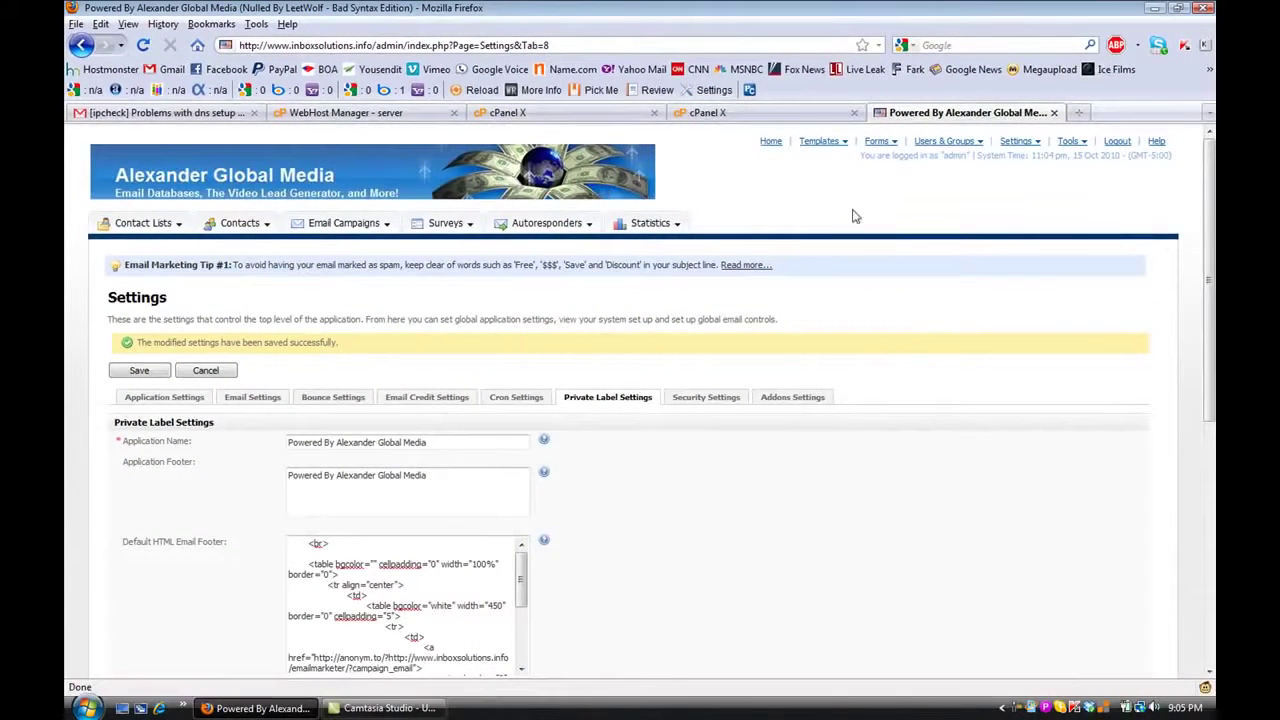
pyautogui.click(950, 44)
# Search Google for 'free favicon creator' and open the favicon.cc generator result
pyautogui.click(705, 112)
pyautogui.click(950, 40)
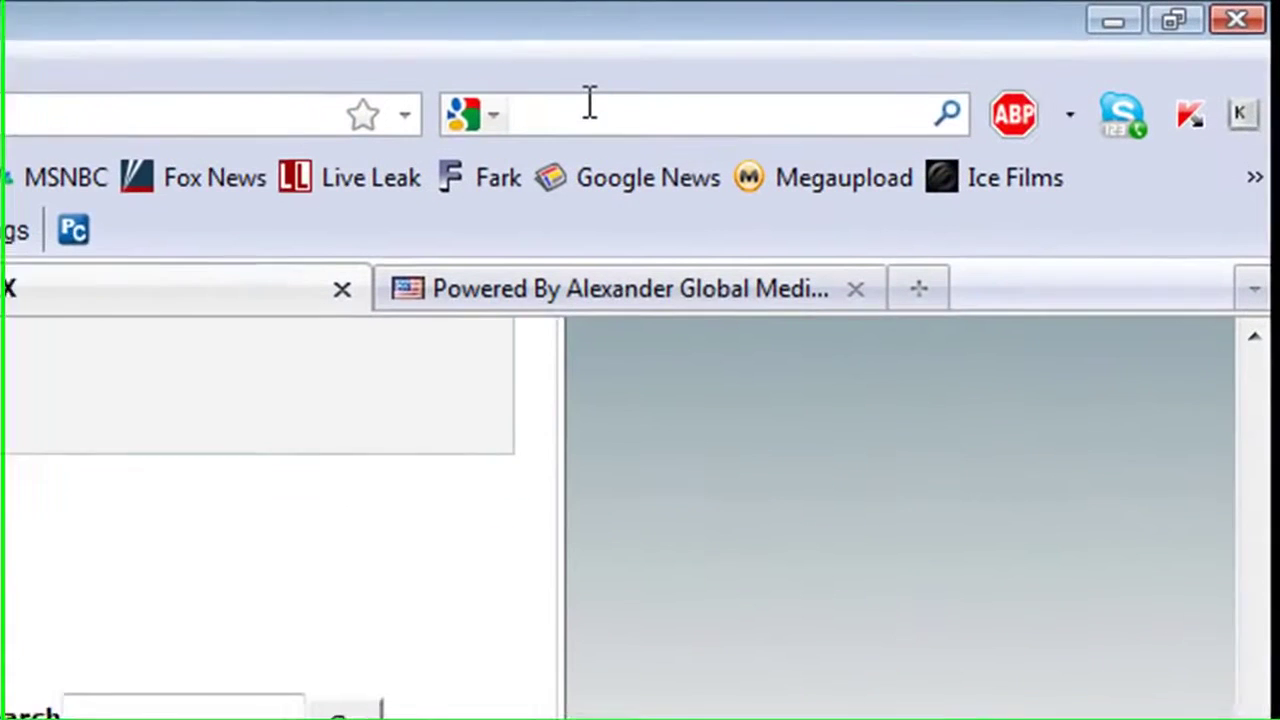
pyautogui.write('ee favicon ')
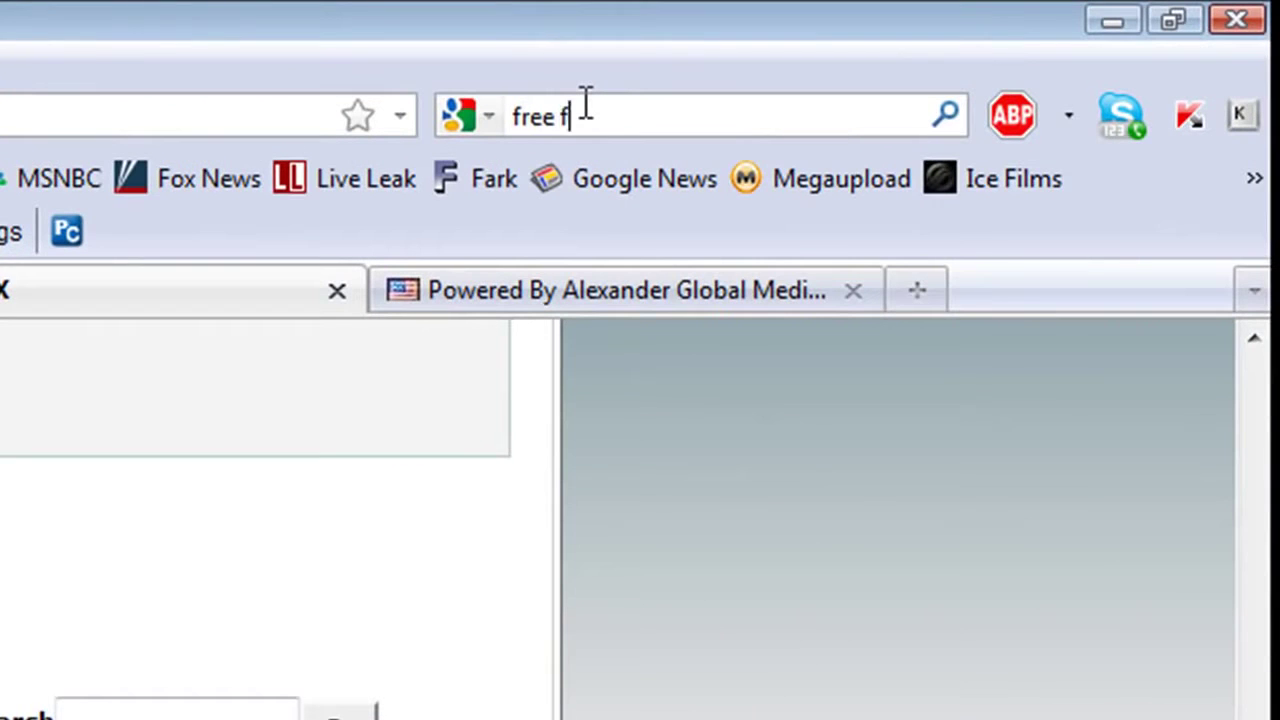
pyautogui.write('creator')
pyautogui.press('Return')
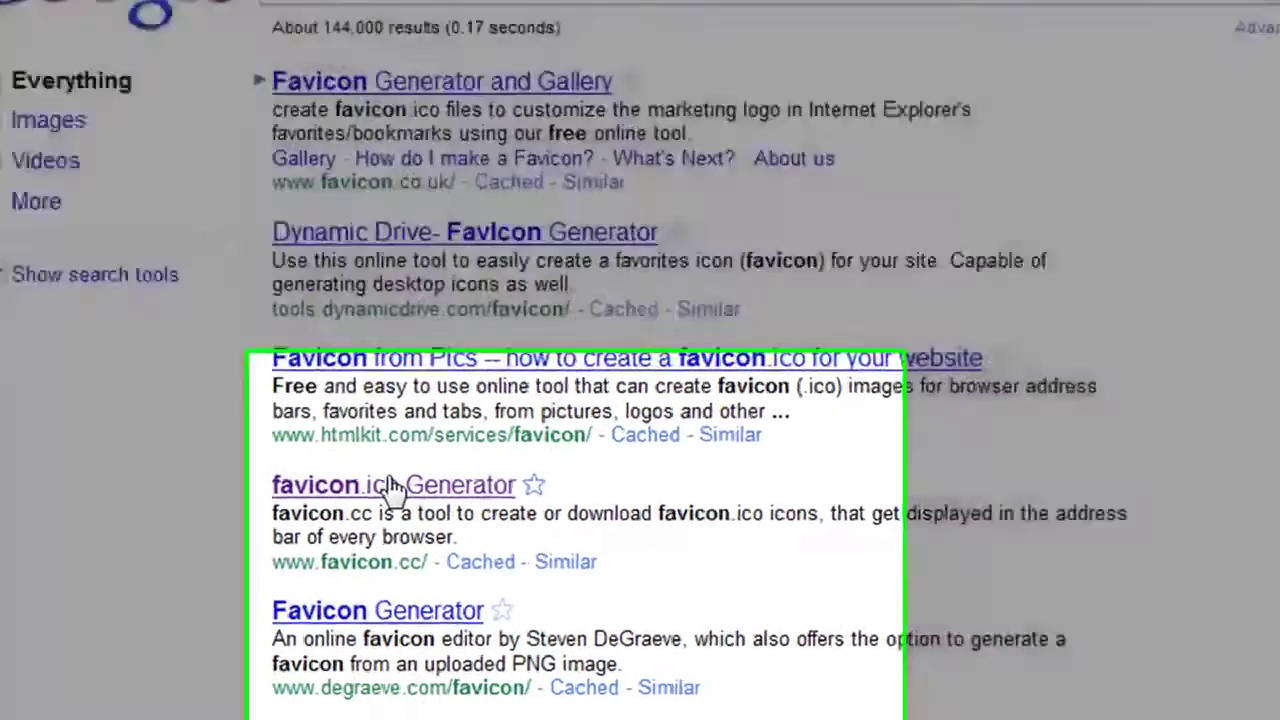
pyautogui.click(408, 515)
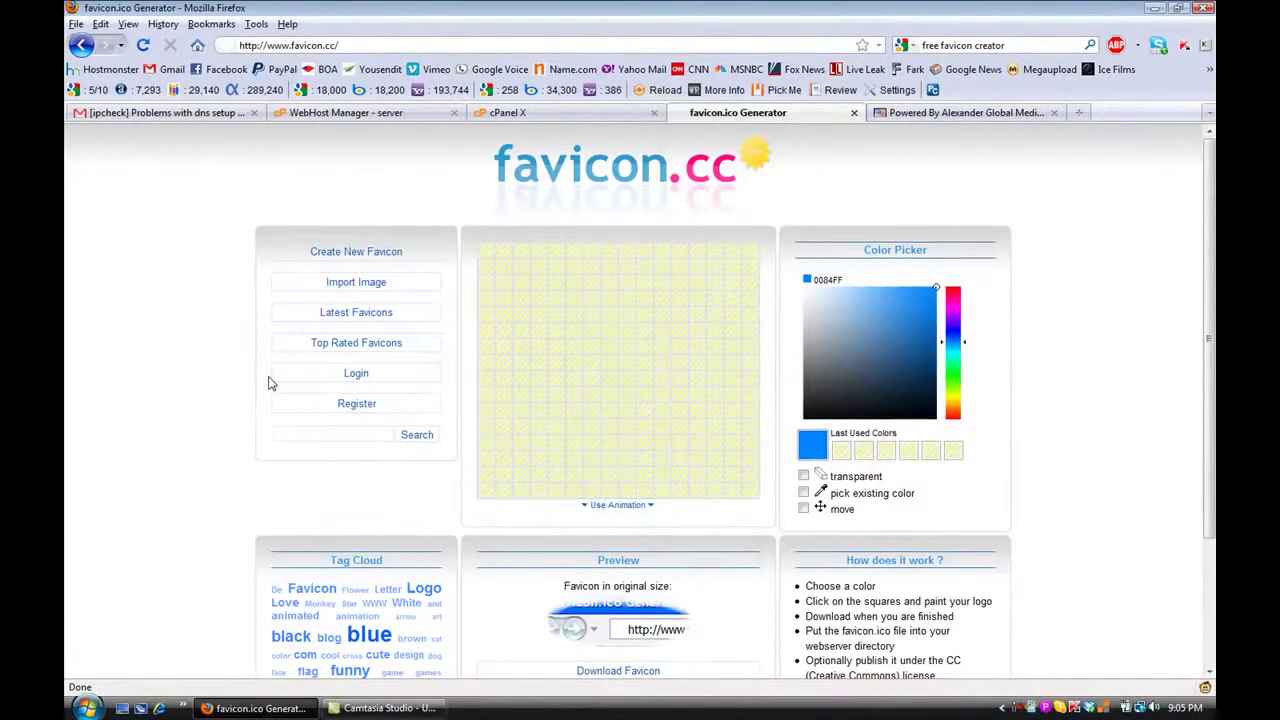
# Scroll the favicon.cc editor down and back up, then return to Interspire's Private Label Settings
pyautogui.scroll(-3, 268, 383)
pyautogui.scroll(3, 268, 383)
pyautogui.click(935, 115)
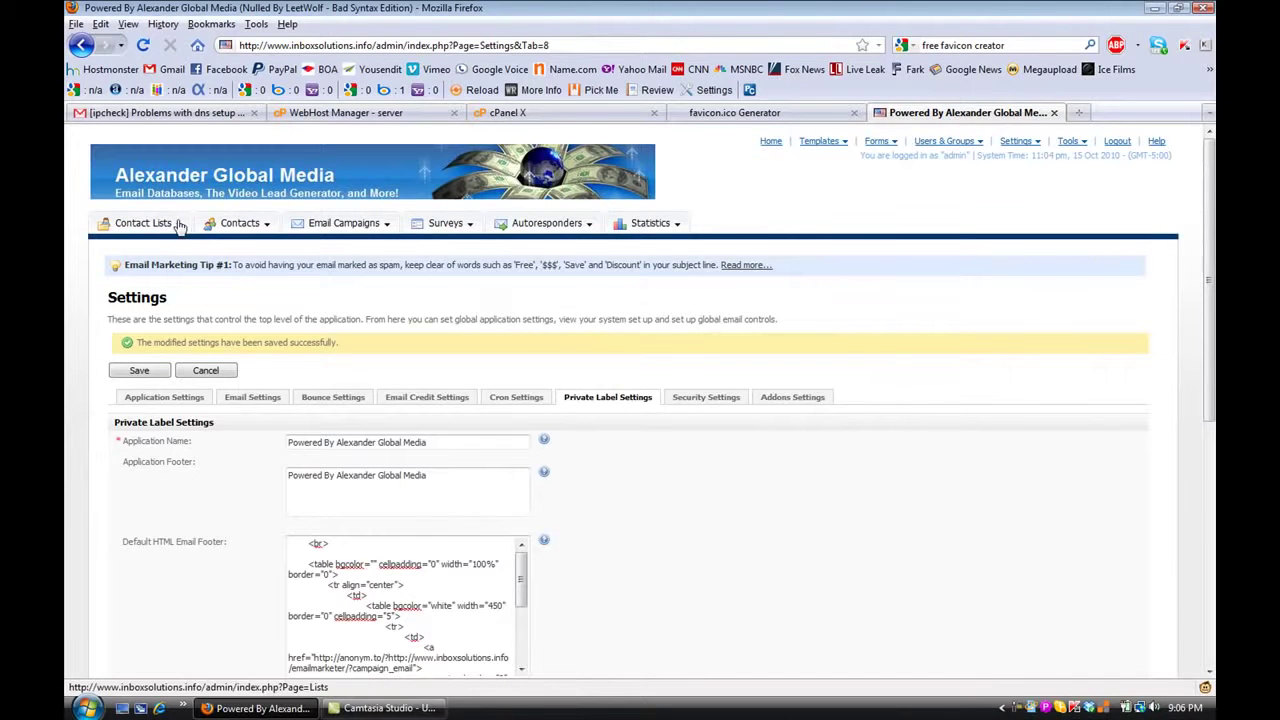
# Create a contact list named 'Openers and Clickers PRIME and SCRUBBED' from the autocomplete suggestion
pyautogui.moveTo(179, 226)
pyautogui.click(168, 300)
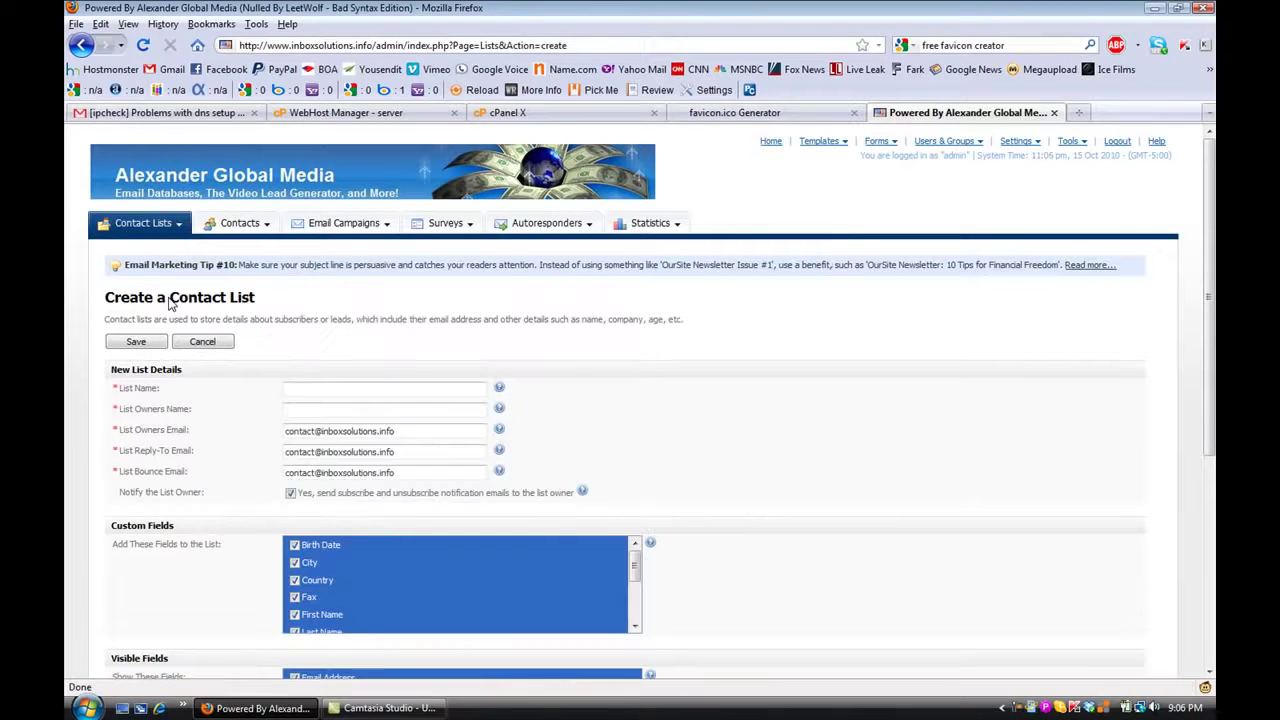
pyautogui.click(323, 388)
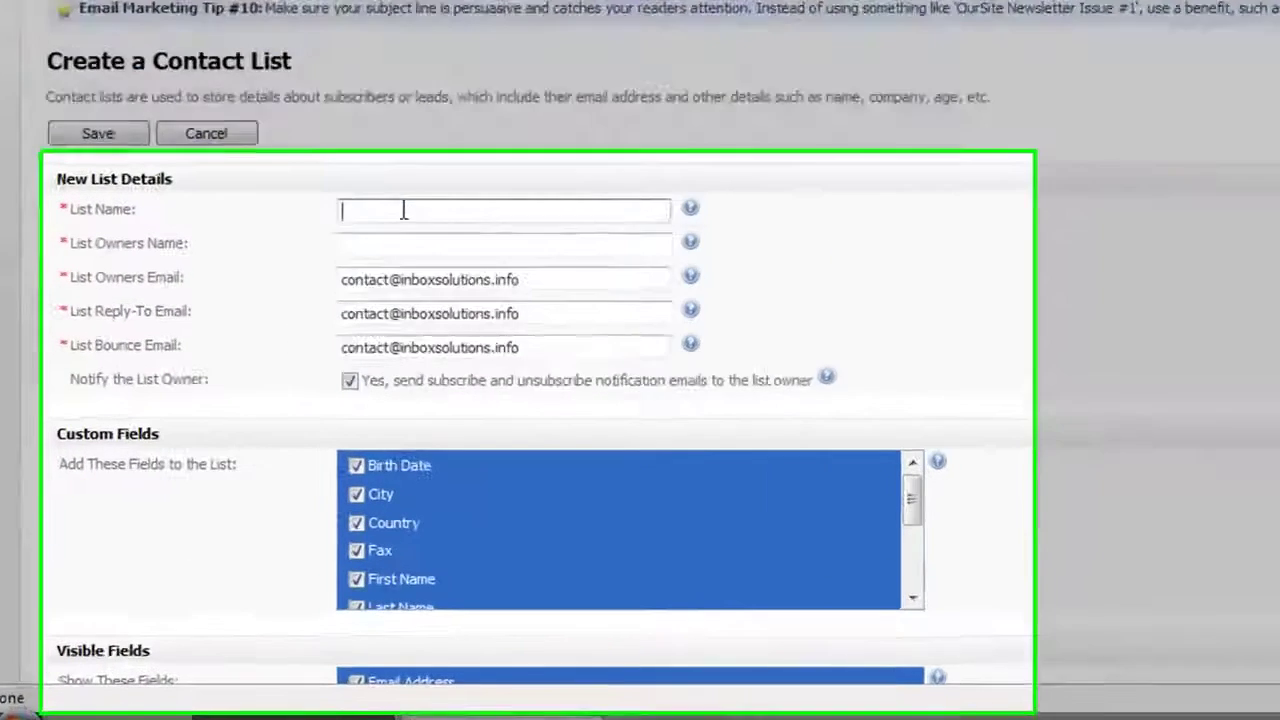
pyautogui.write('T')
pyautogui.press('BackSpace')
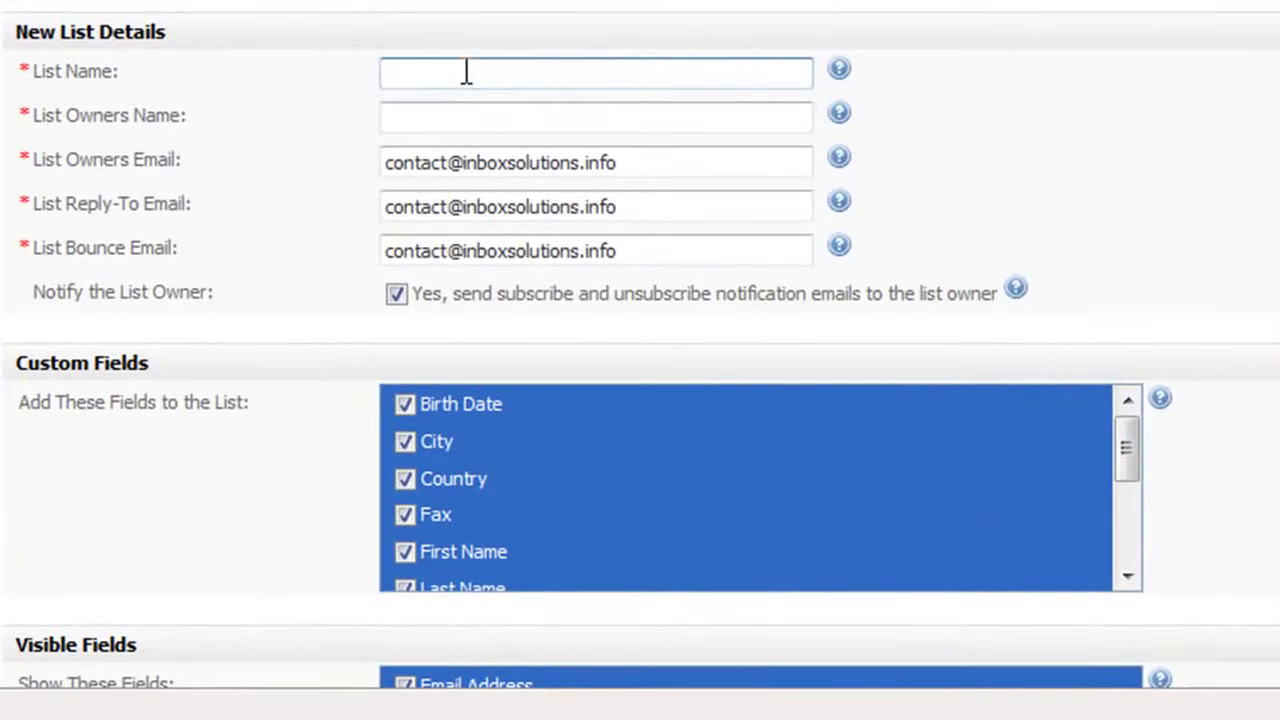
pyautogui.write('Openers and')
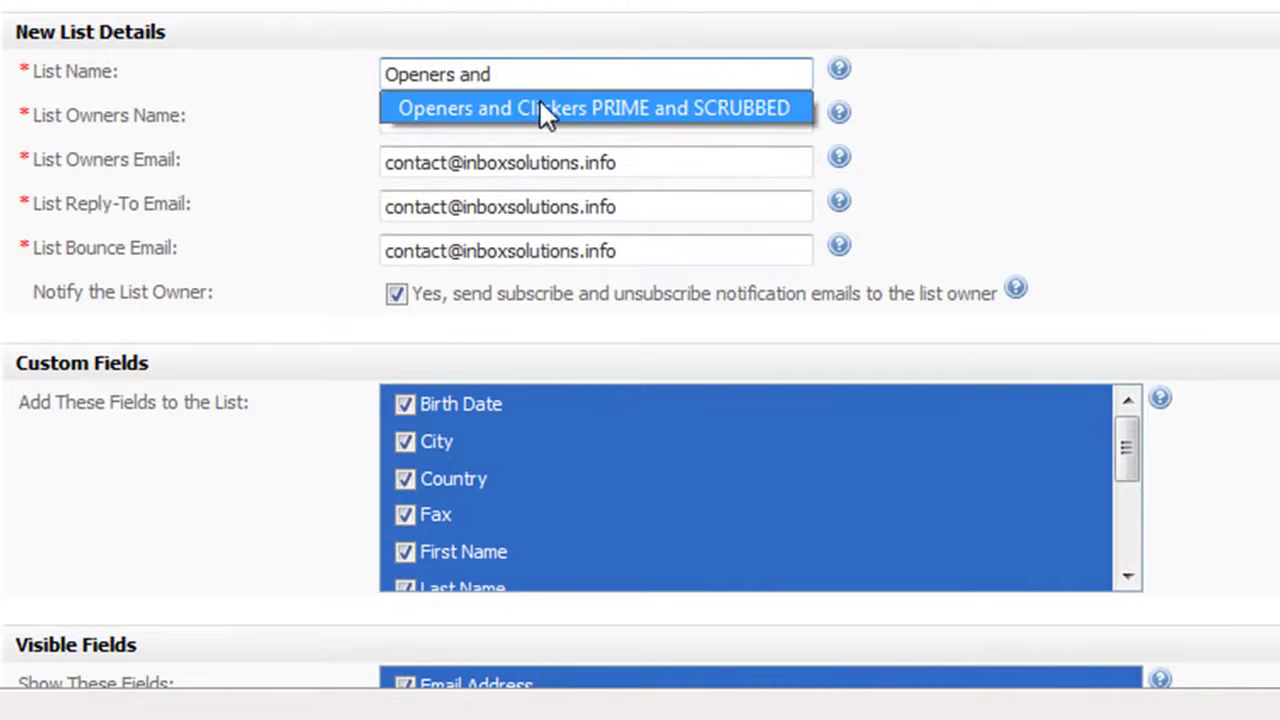
pyautogui.click(540, 110)
# Enter the list owner's name using the suggested entry
pyautogui.click(432, 118)
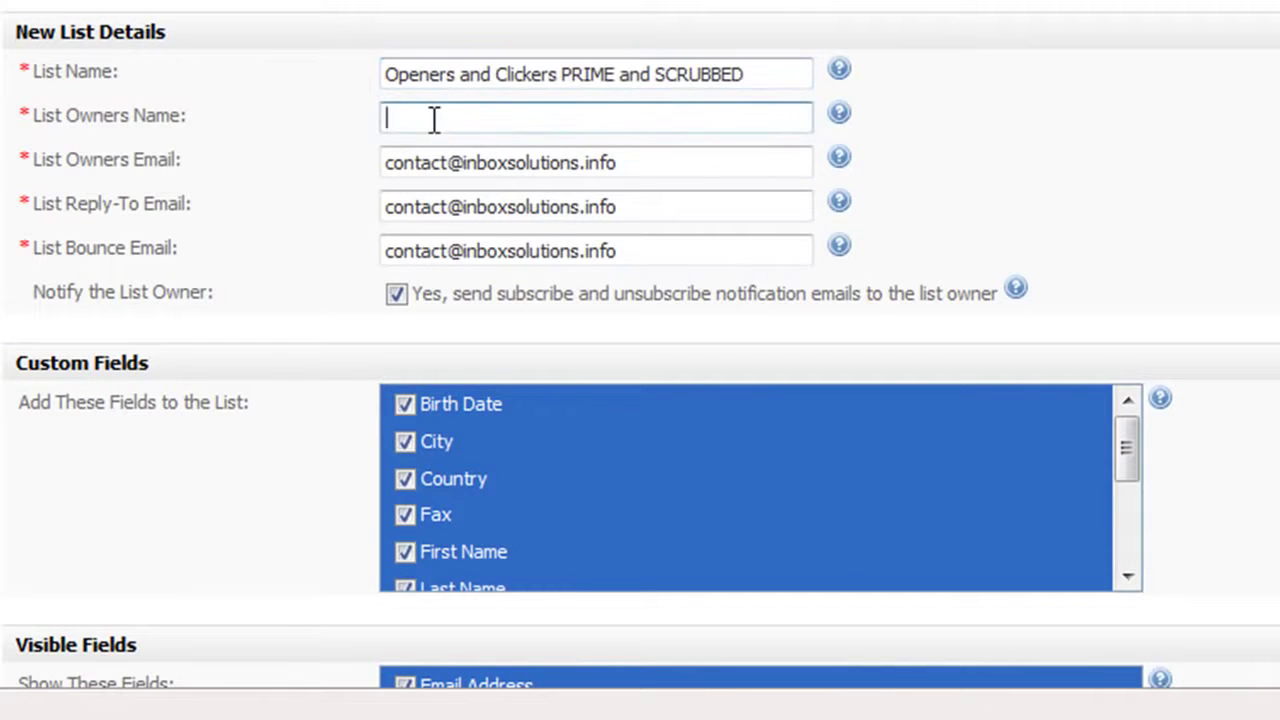
pyautogui.write('Joshua')
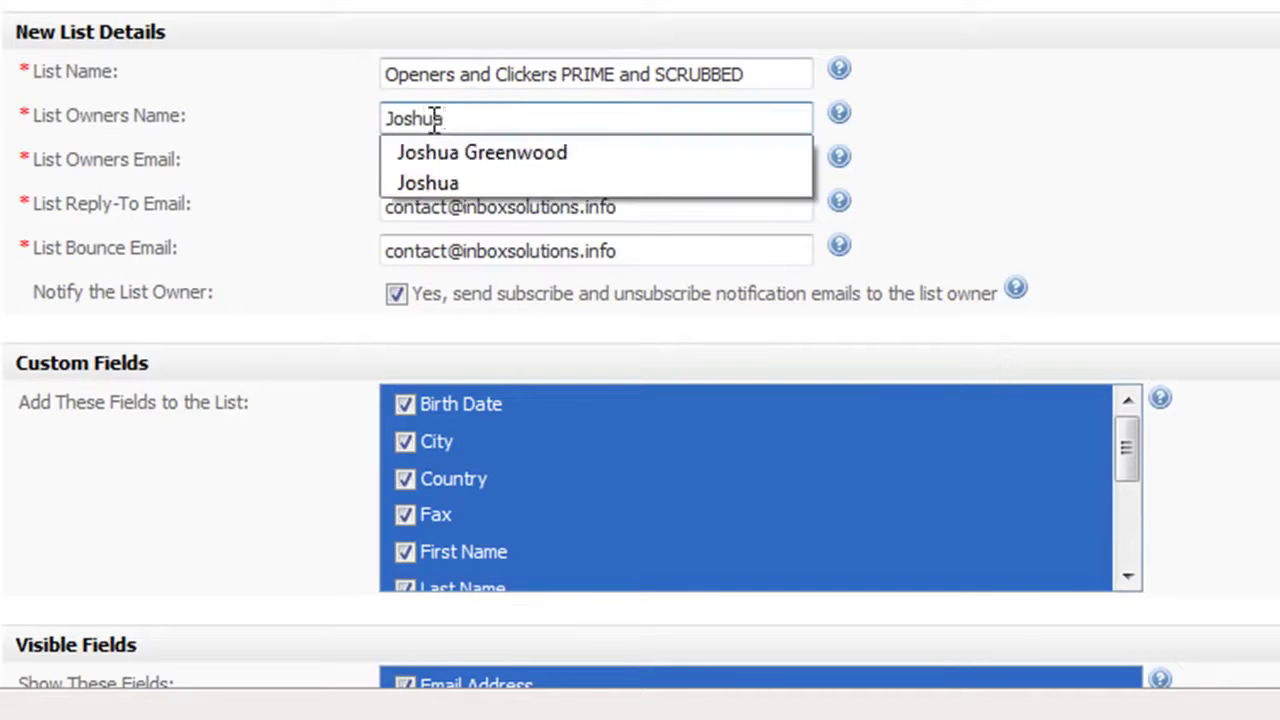
pyautogui.click(455, 186)
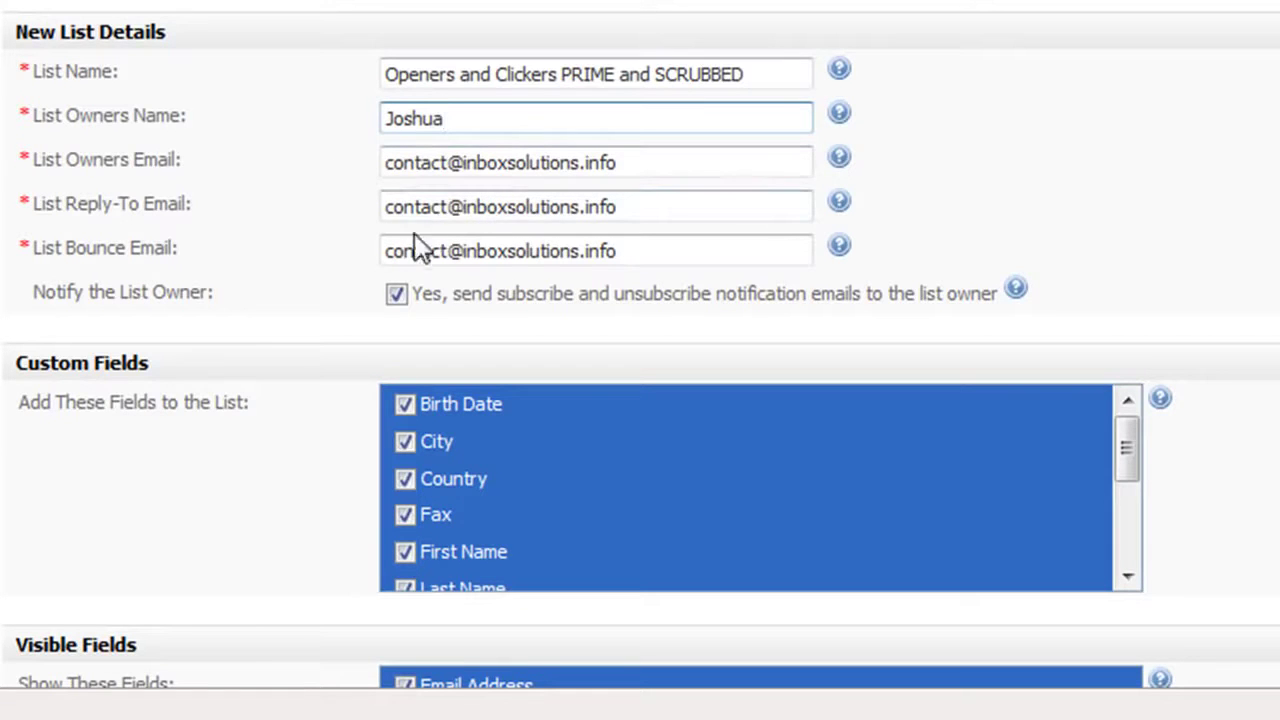
# Replace the Reply-To Email with the suggested reply-to address
pyautogui.click(497, 207)
pyautogui.doubleClick(497, 207)
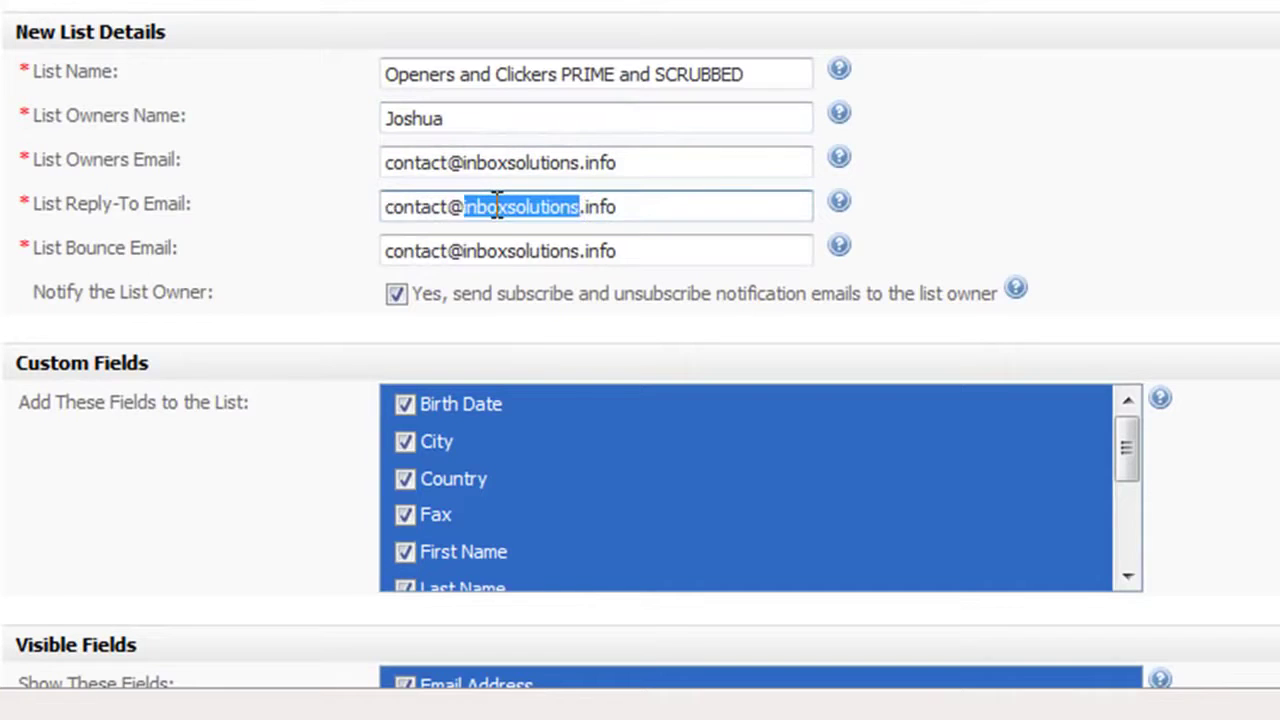
pyautogui.click(497, 207)
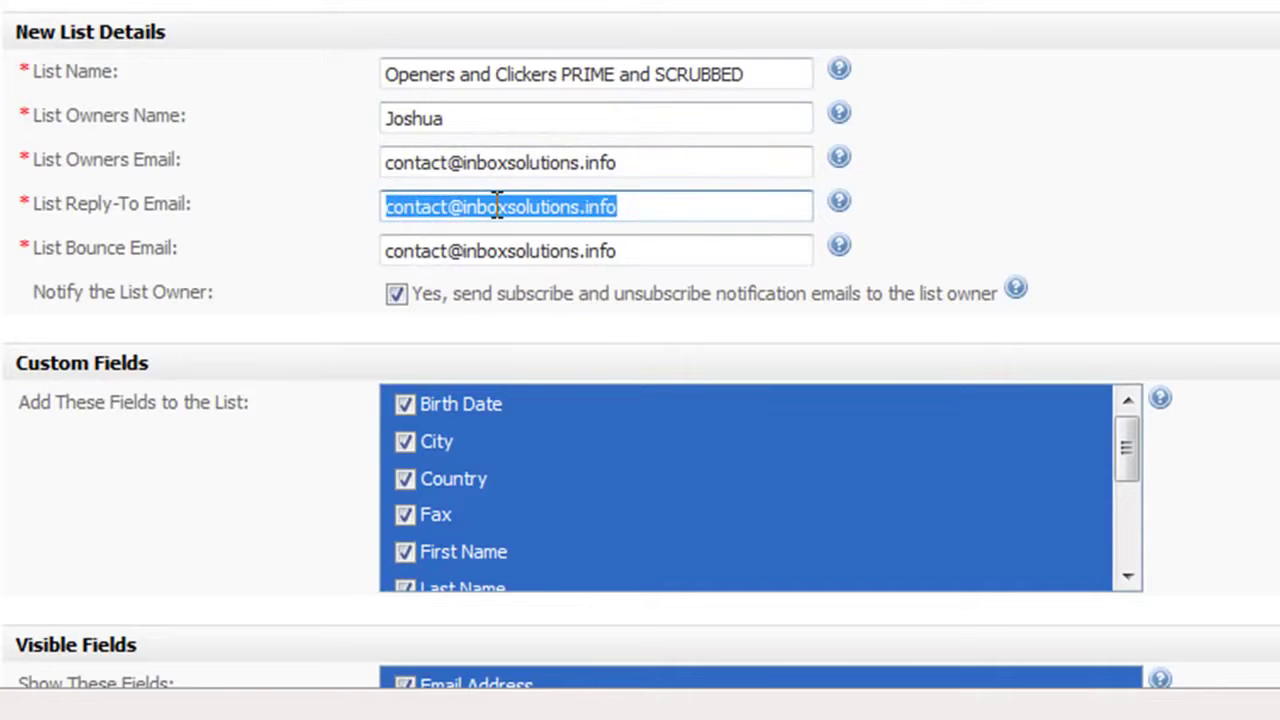
pyautogui.write('jo')
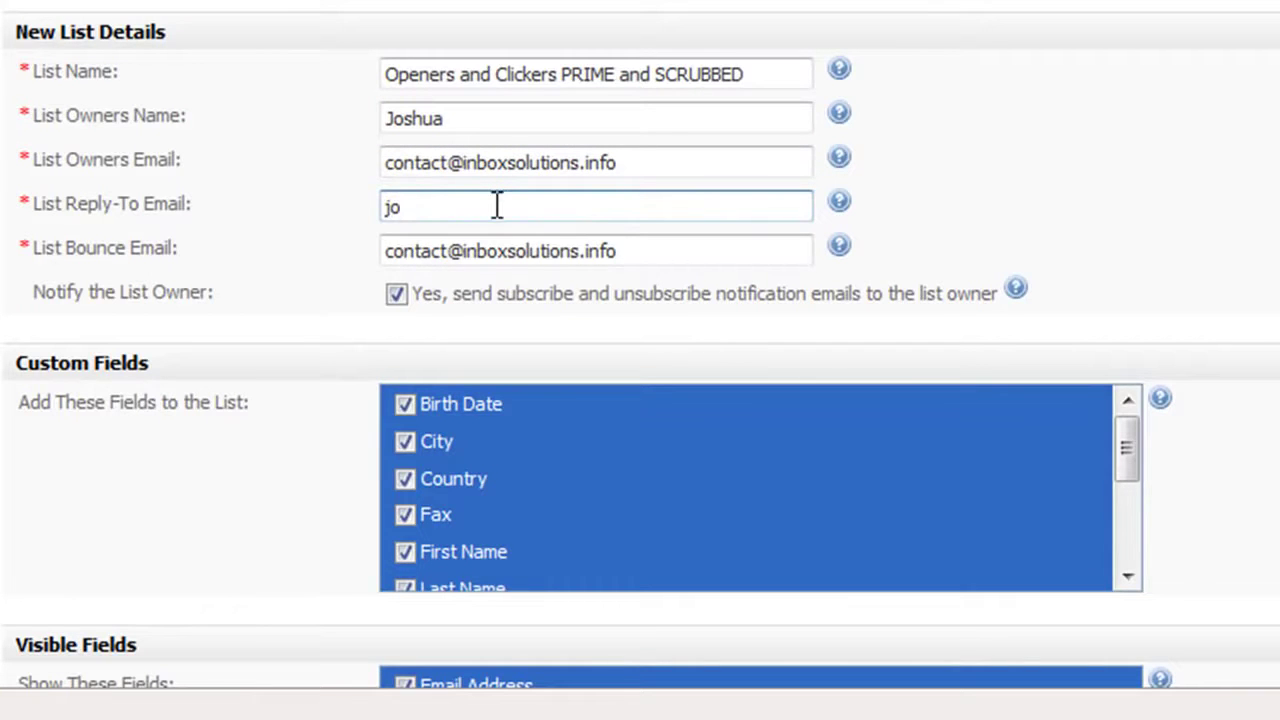
pyautogui.press('BackSpace')
pyautogui.press('BackSpace')
pyautogui.write('cr')
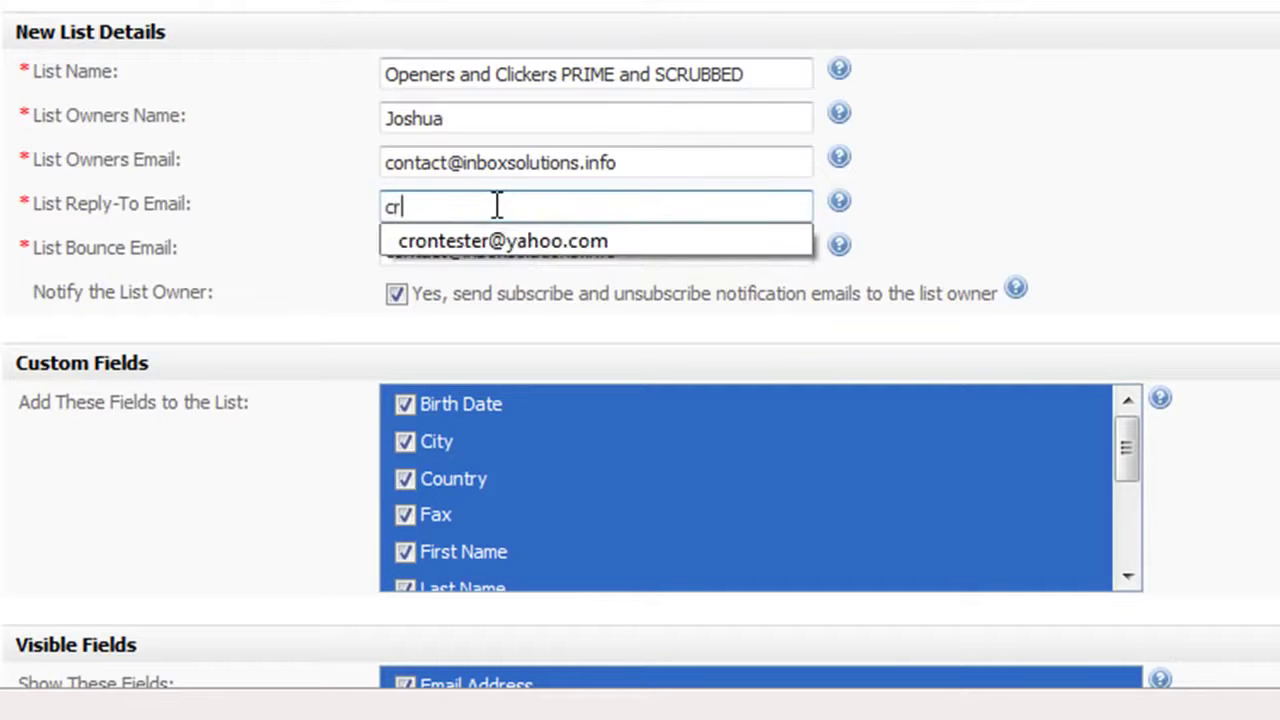
pyautogui.click(518, 240)
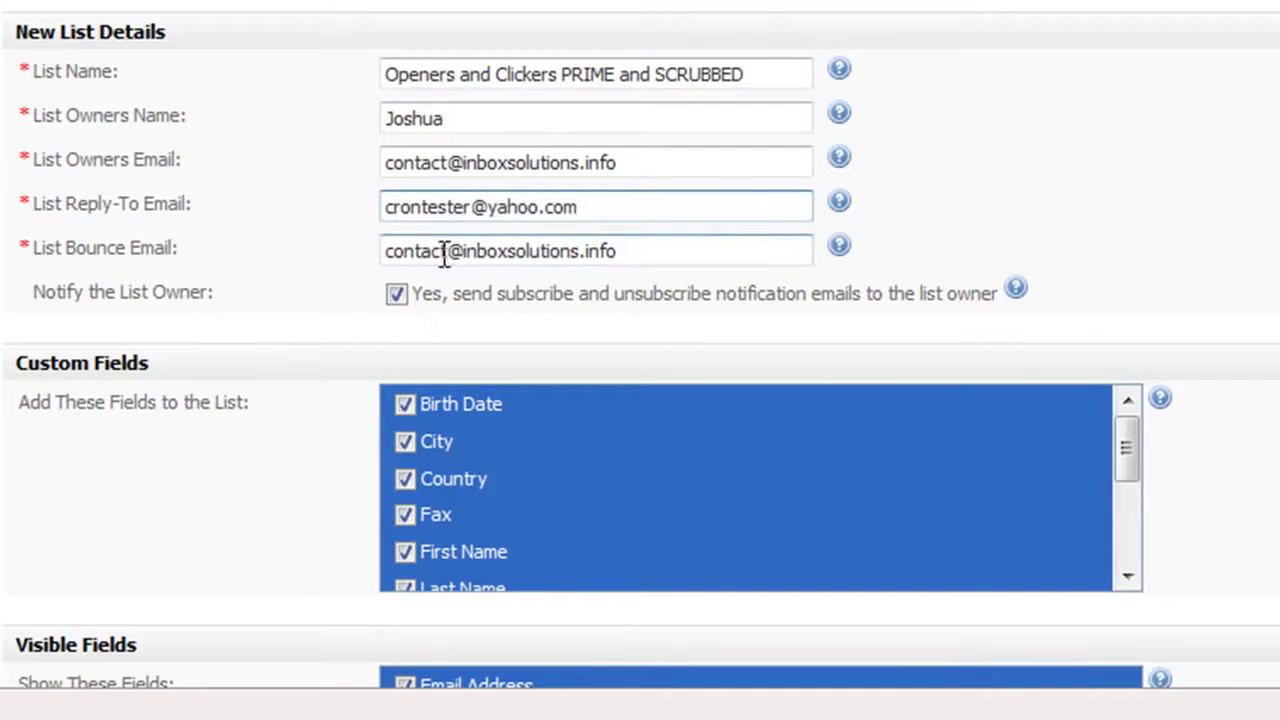
pyautogui.click(474, 206)
pyautogui.doubleClick(474, 206)
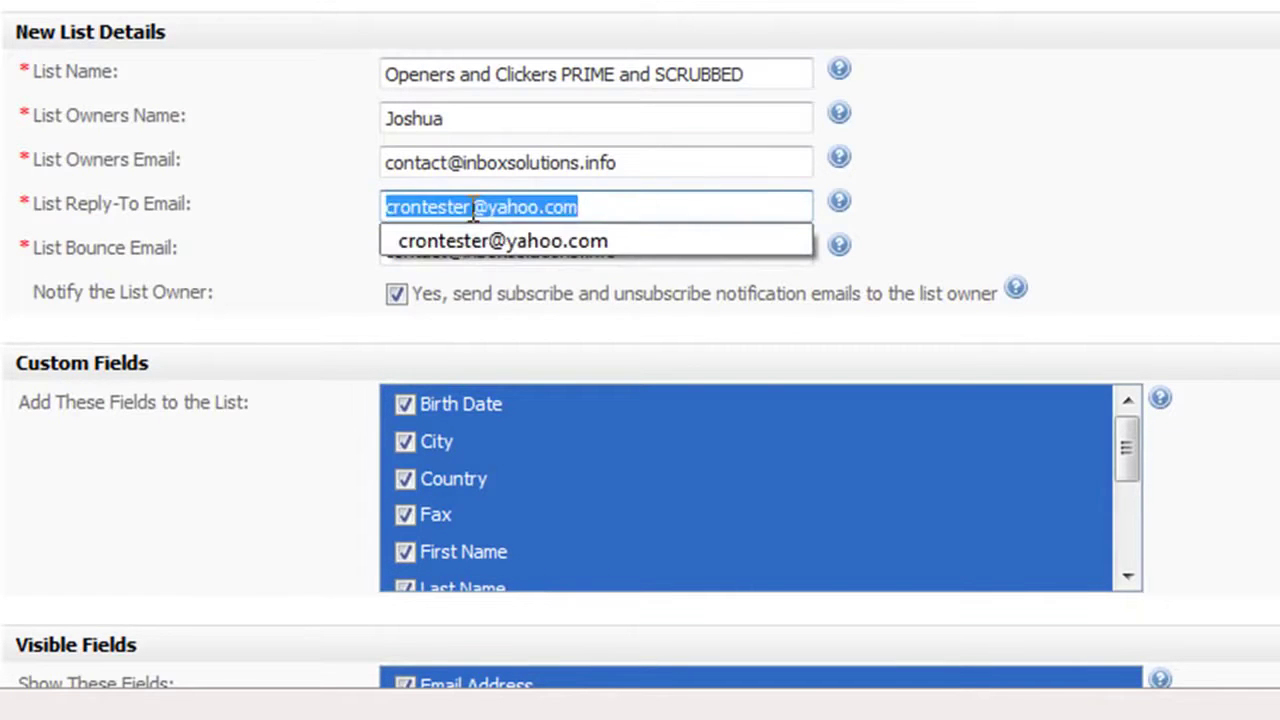
# Replace the existing Bounce Email with a new bounce address
pyautogui.click(368, 249)
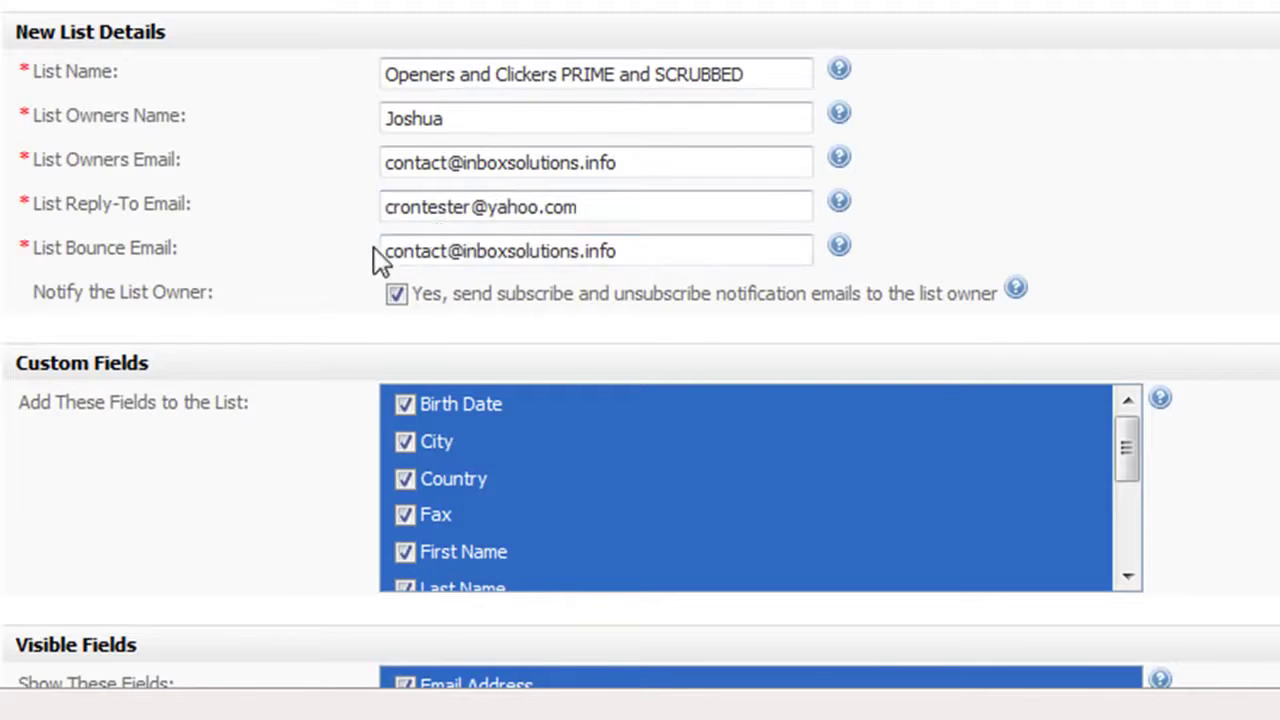
pyautogui.doubleClick(450, 262)
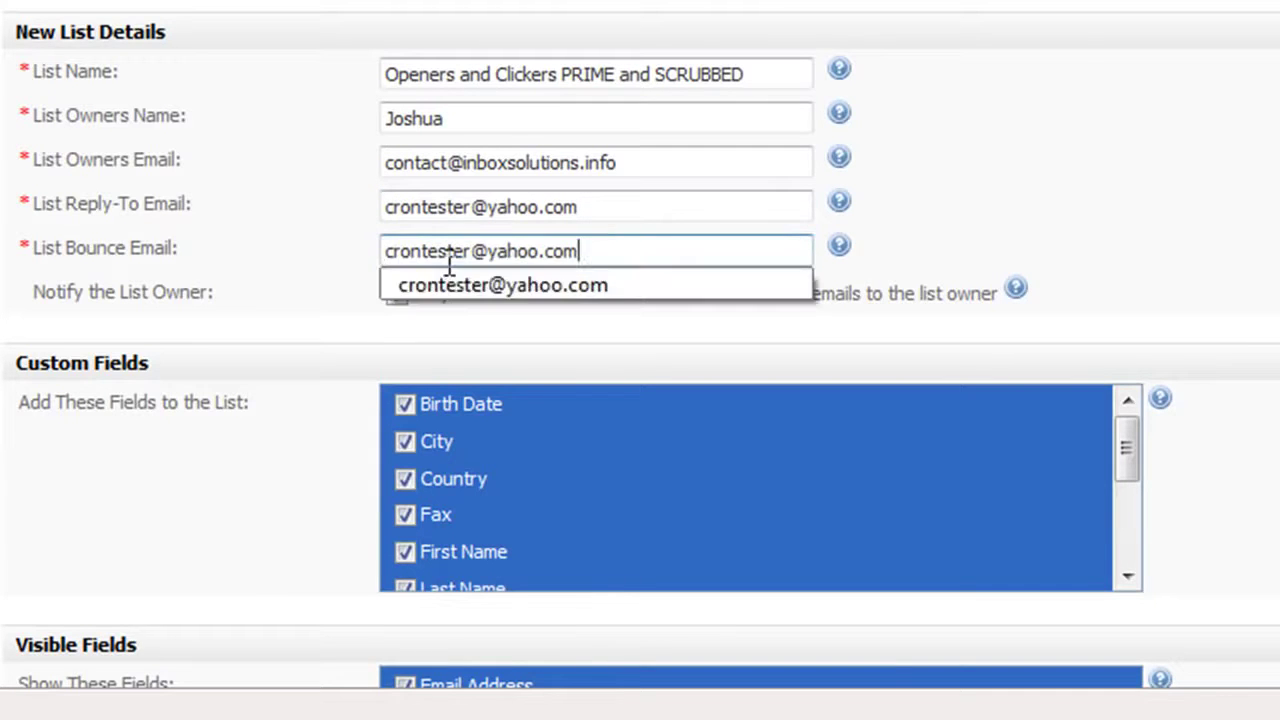
pyautogui.click(329, 228)
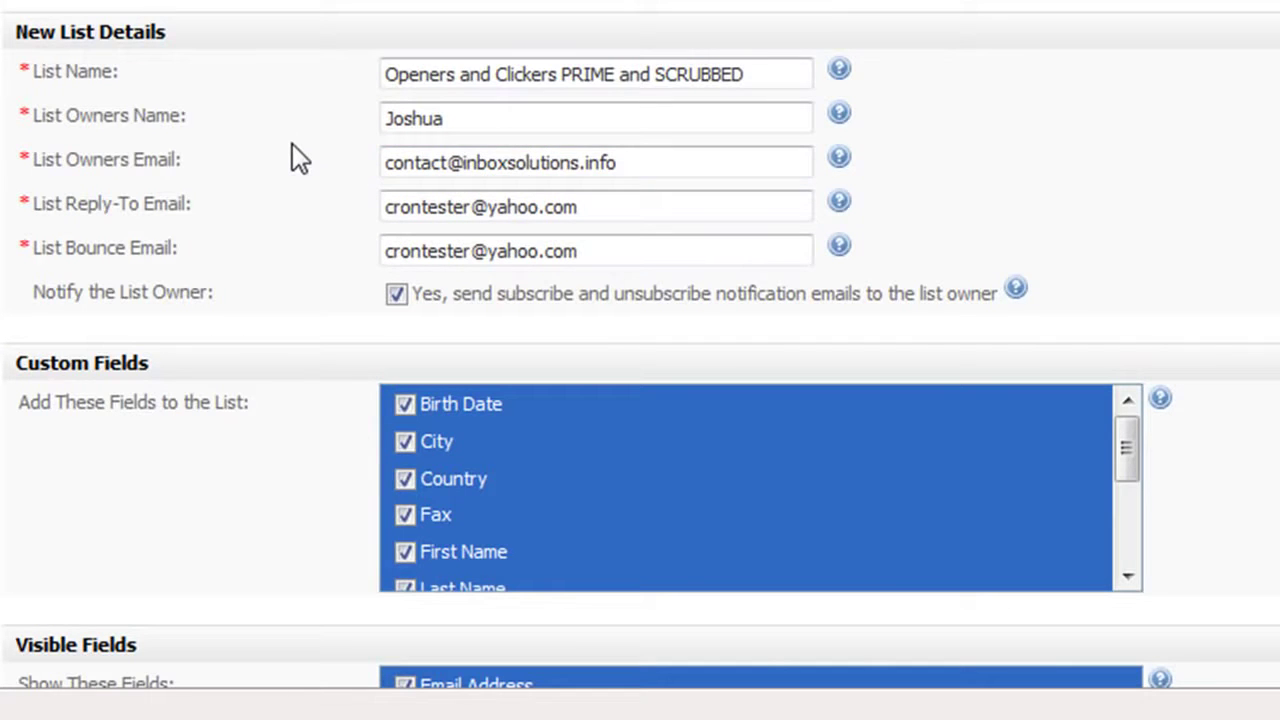
# Review the rest of the New List form and save the contact list
pyautogui.scroll(-7, 292, 143)
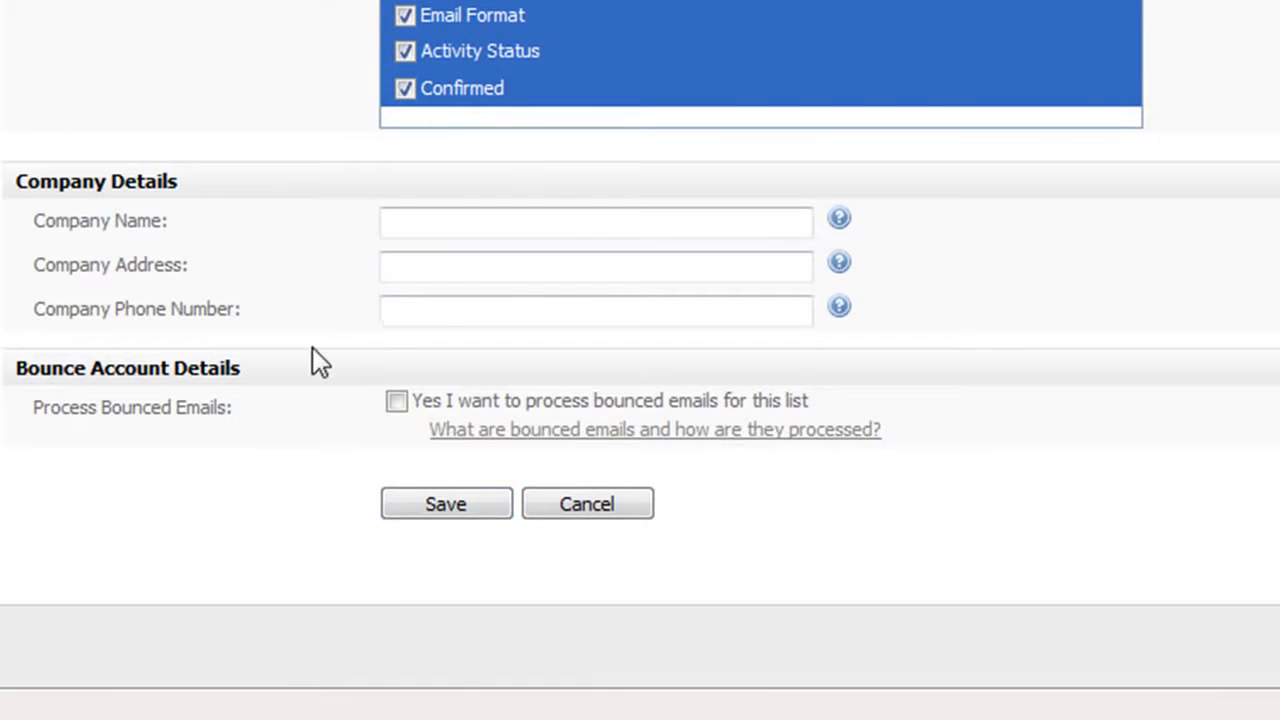
pyautogui.scroll(7, 312, 358)
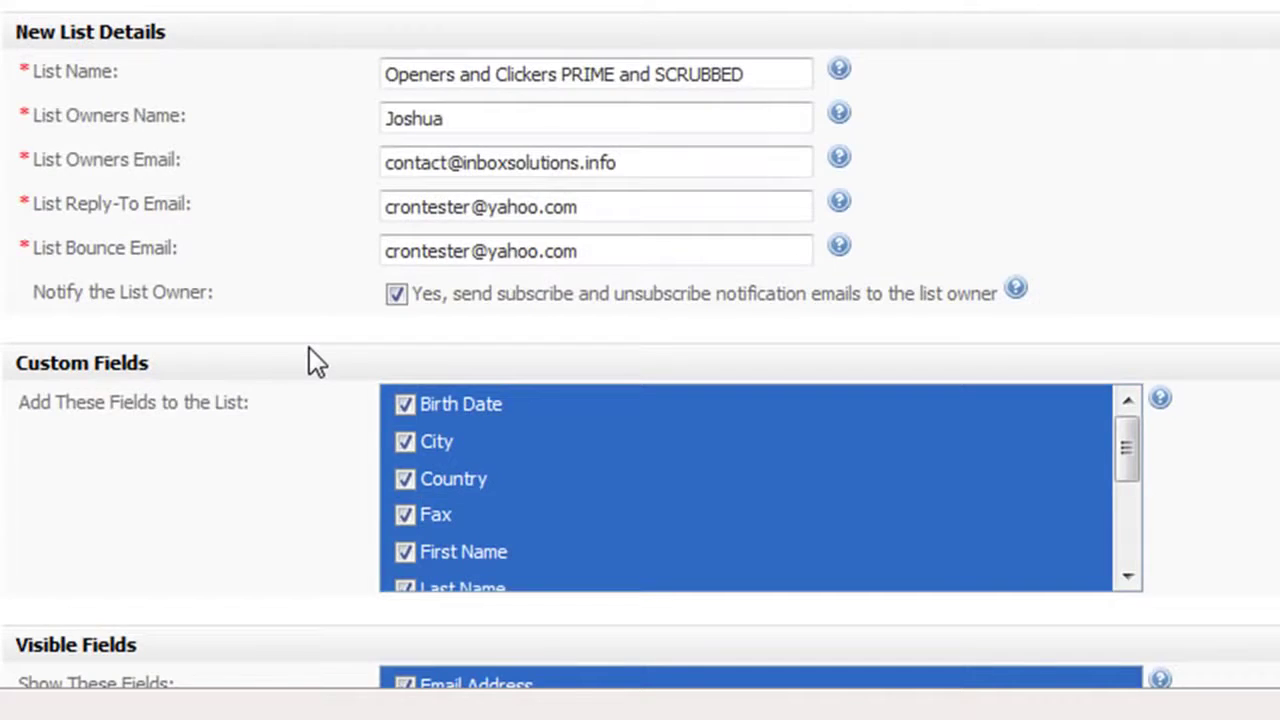
pyautogui.scroll(-6, 312, 358)
pyautogui.scroll(-3, 309, 348)
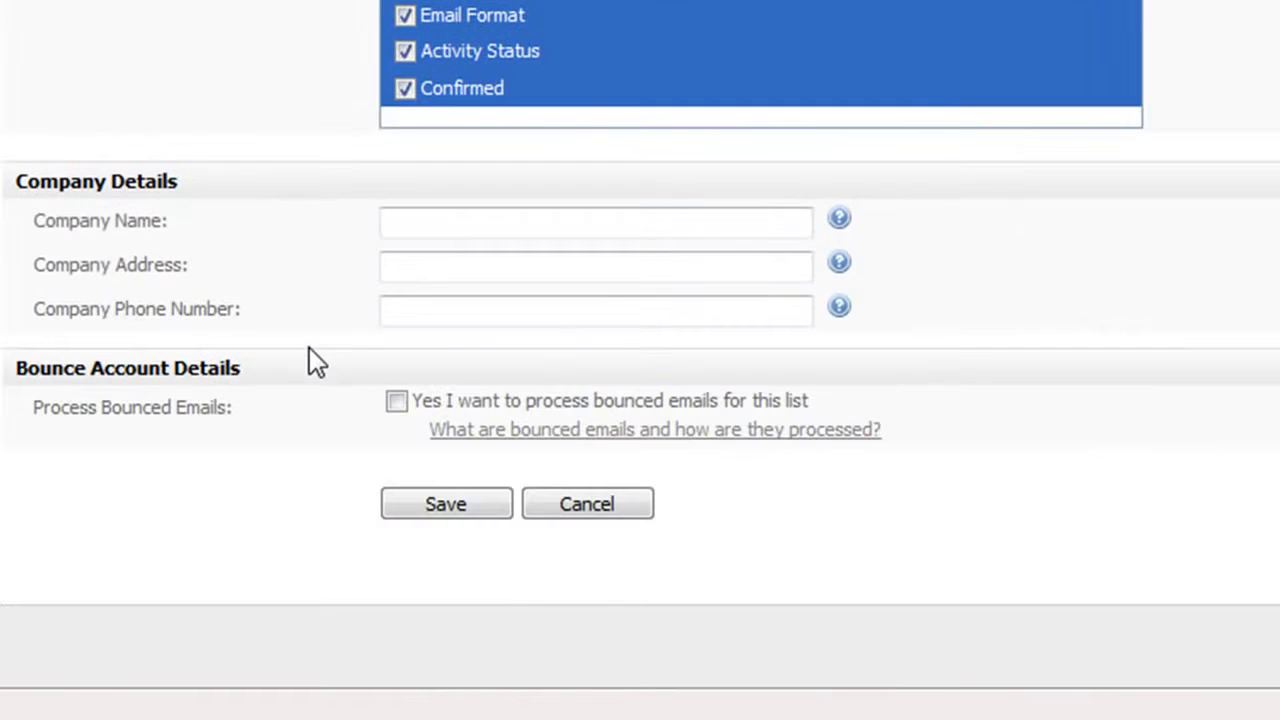
pyautogui.click(457, 495)
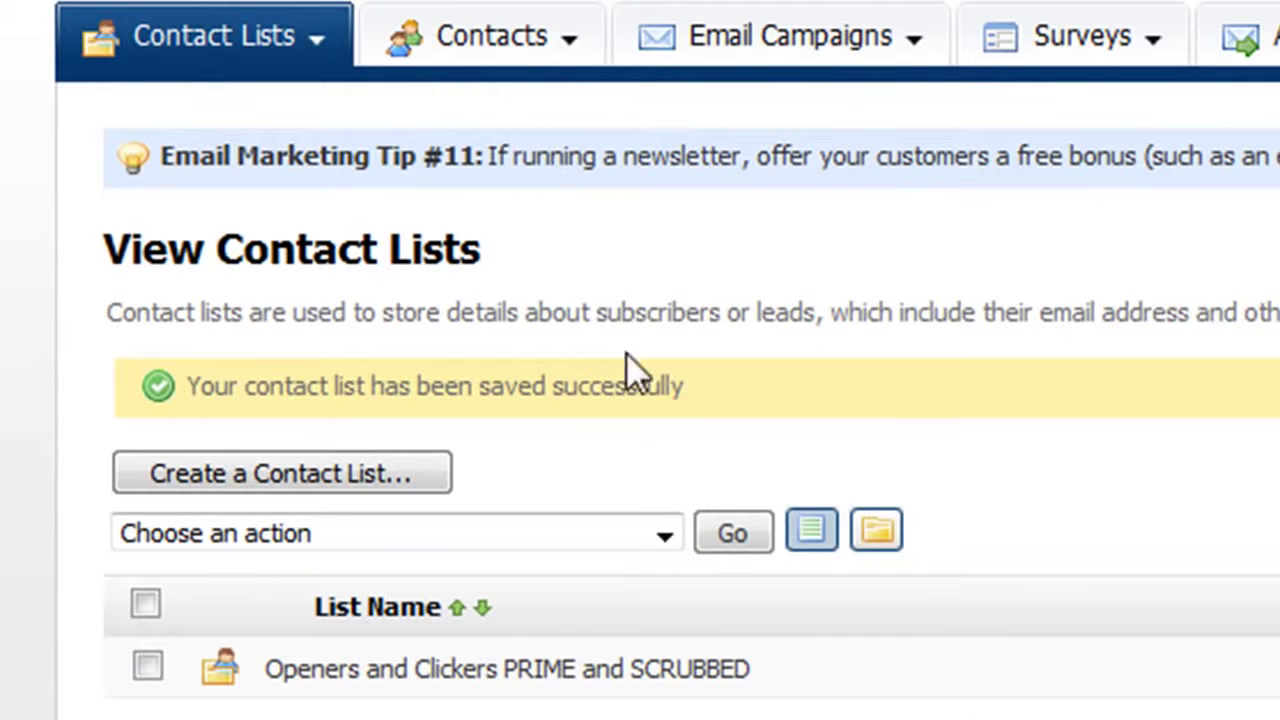
# Open the Contacts menu with its export, removal and suppression tools
pyautogui.click(570, 48)
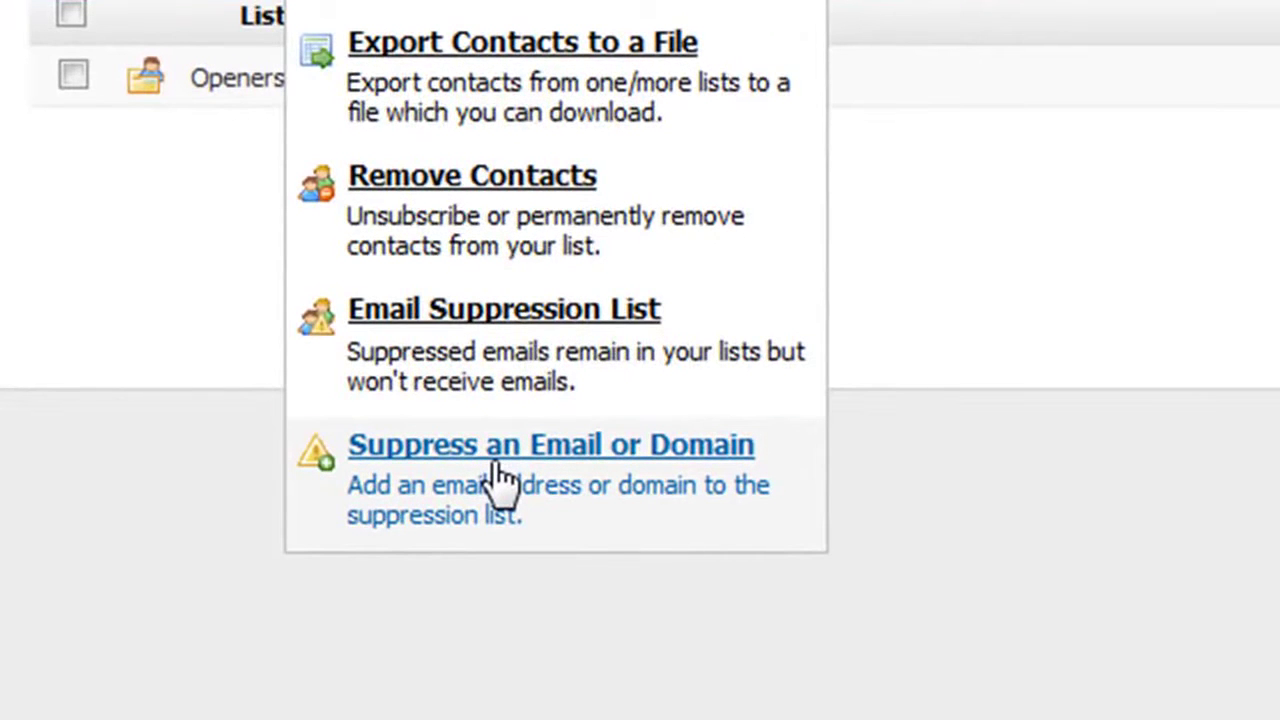
# Review file-upload suppression, then select Openers and Clickers PRIME and SCRUBBED for contact import
pyautogui.click(495, 466)
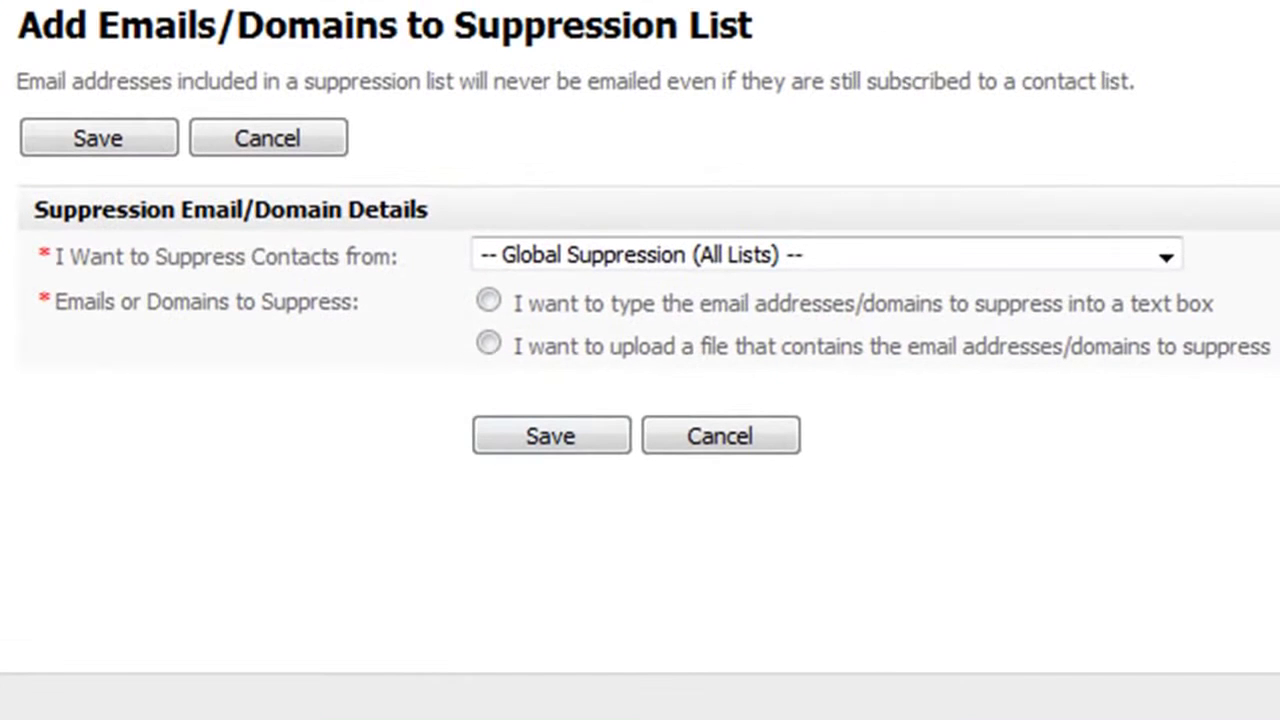
pyautogui.click(488, 343)
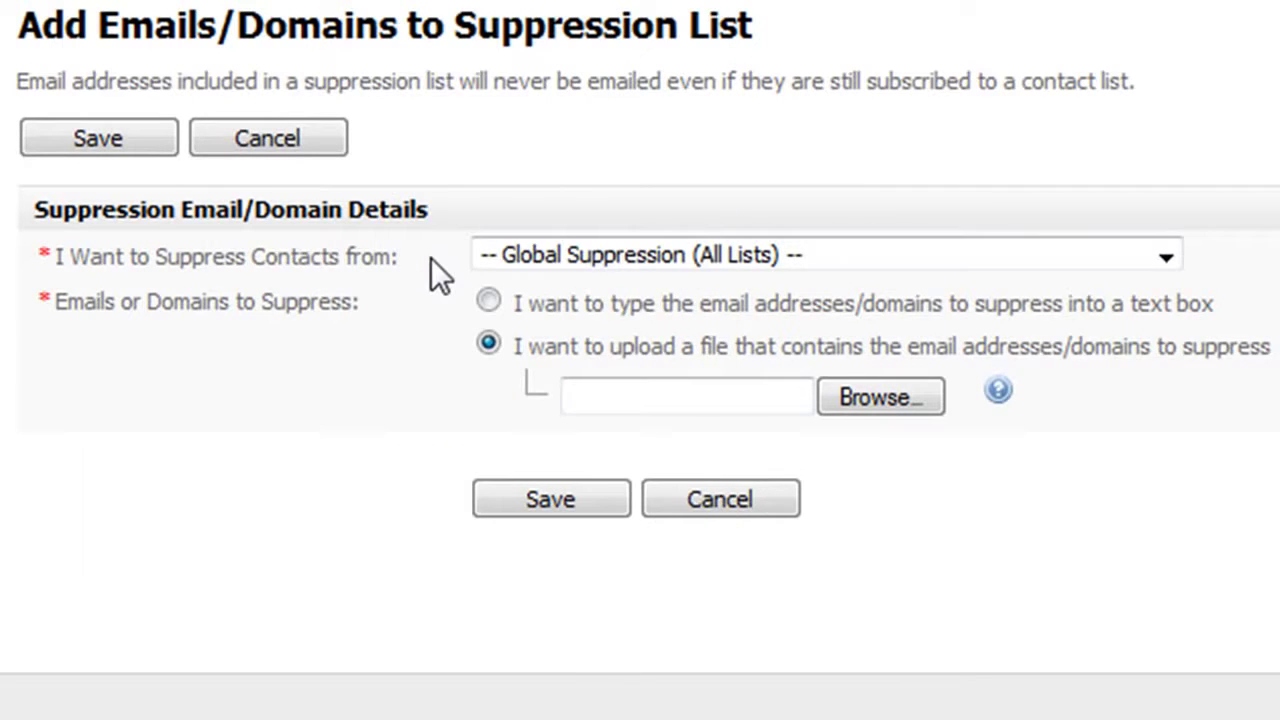
pyautogui.click(560, 262)
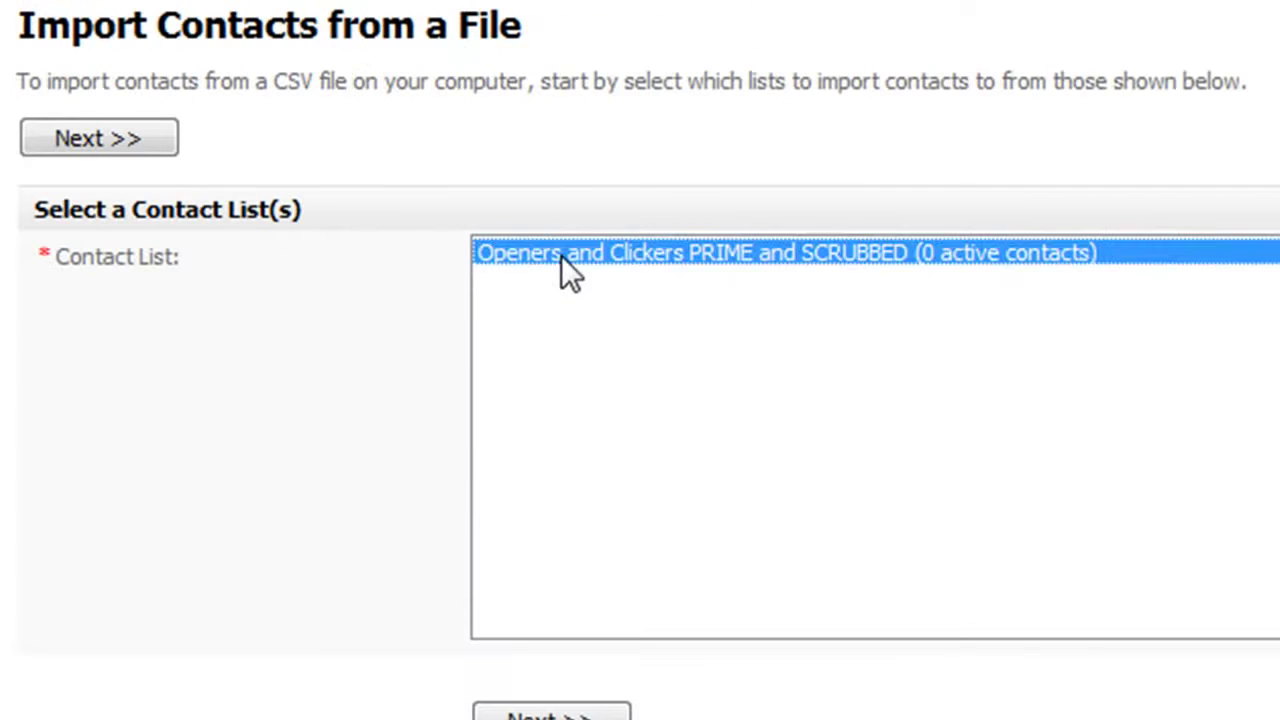
# Continue to the CSV import options, then open the Email Campaigns menu
pyautogui.click(505, 712)
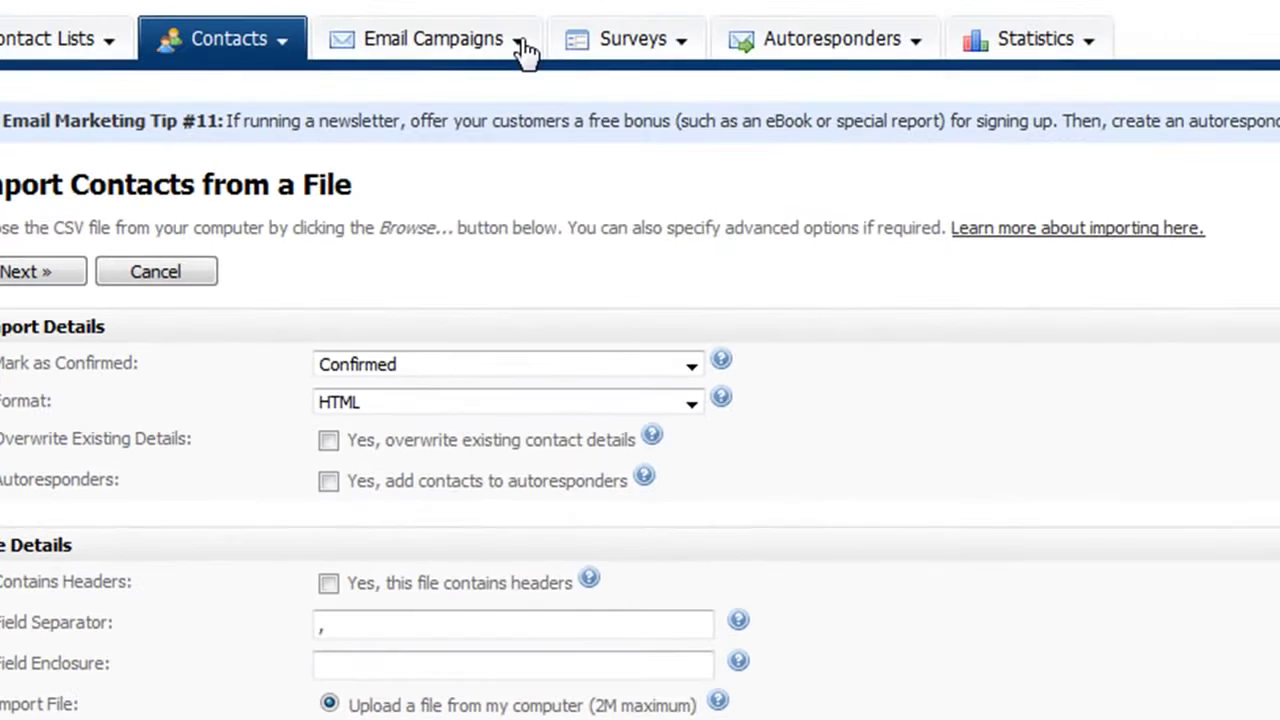
pyautogui.click(521, 45)
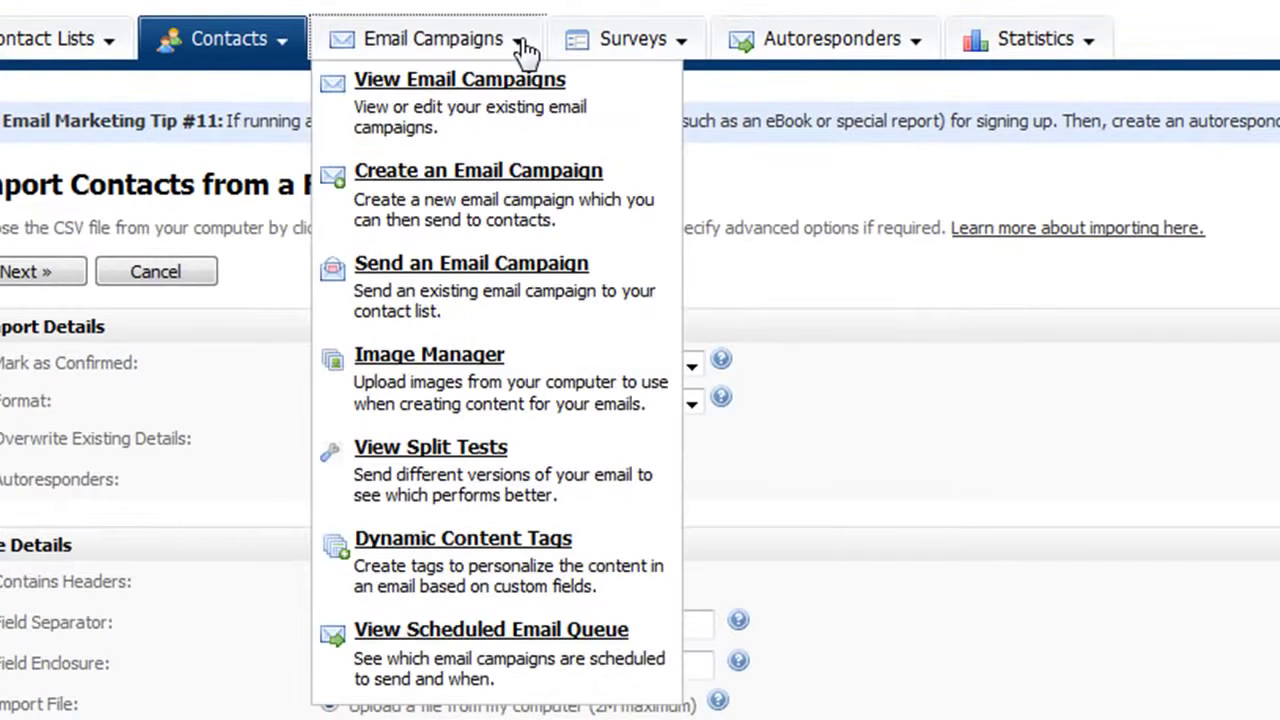
# Start a new email campaign in HTML and Text format
pyautogui.click(455, 205)
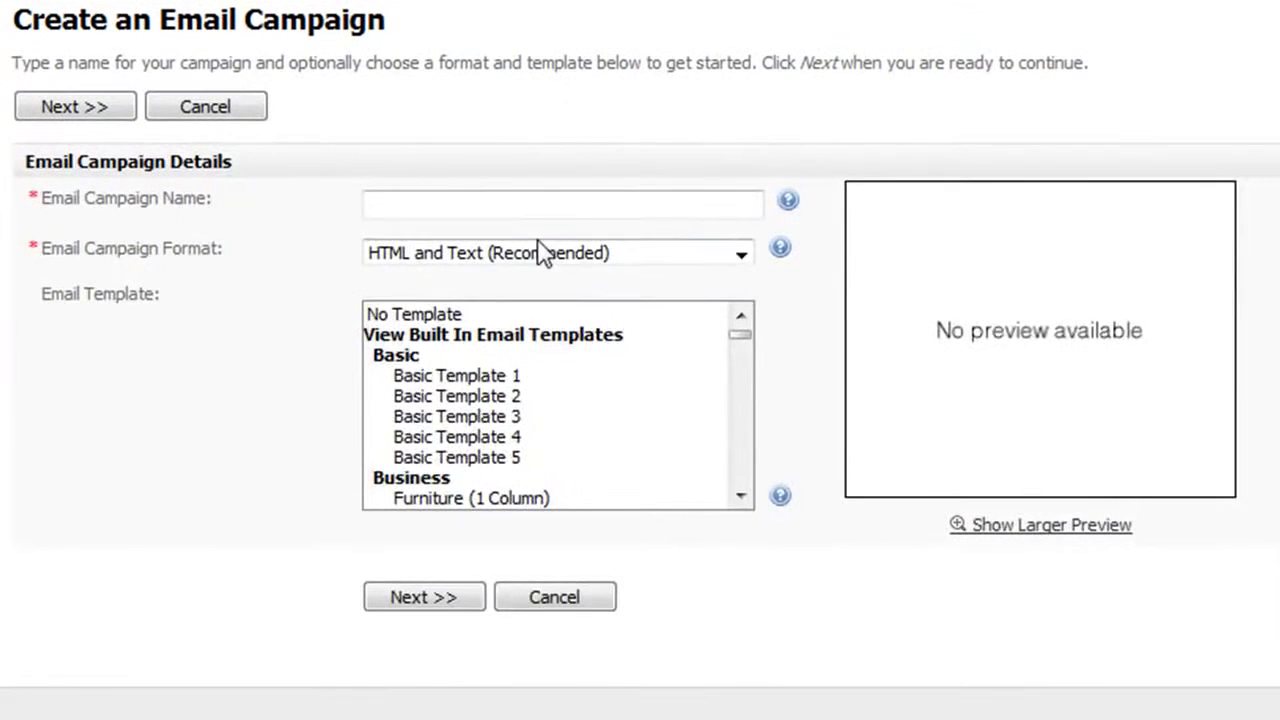
pyautogui.click(748, 268)
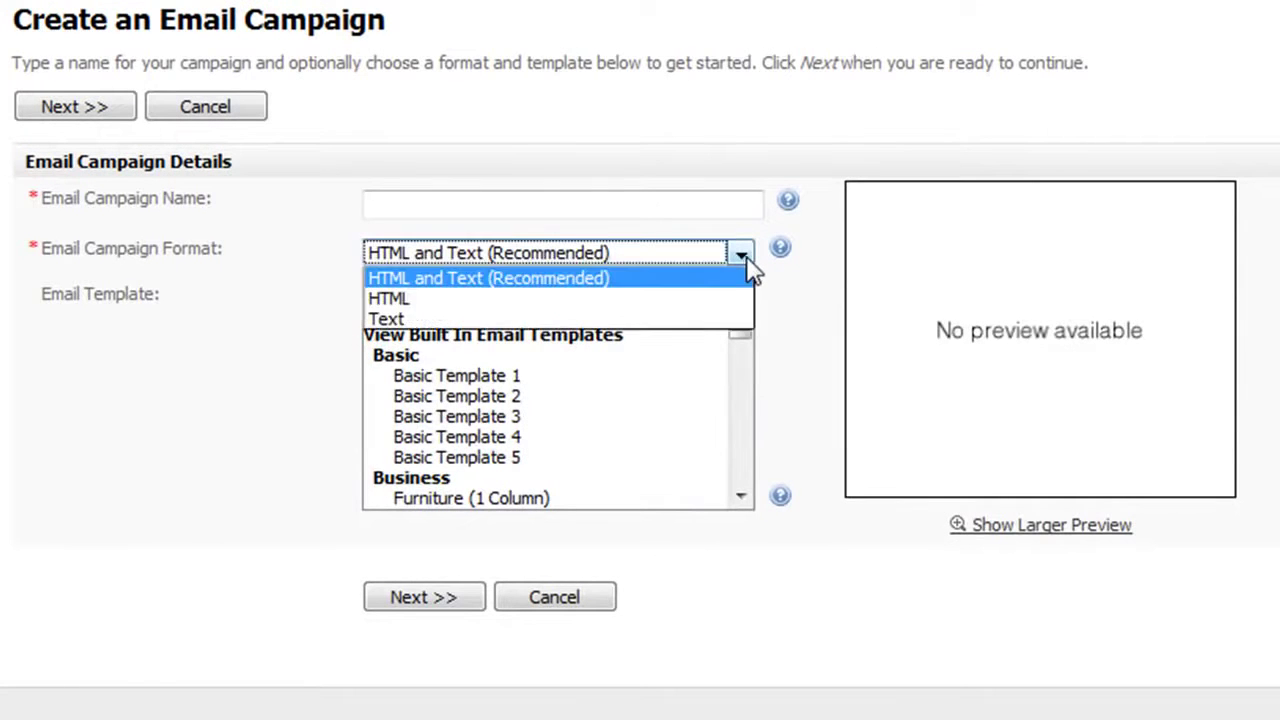
pyautogui.click(466, 322)
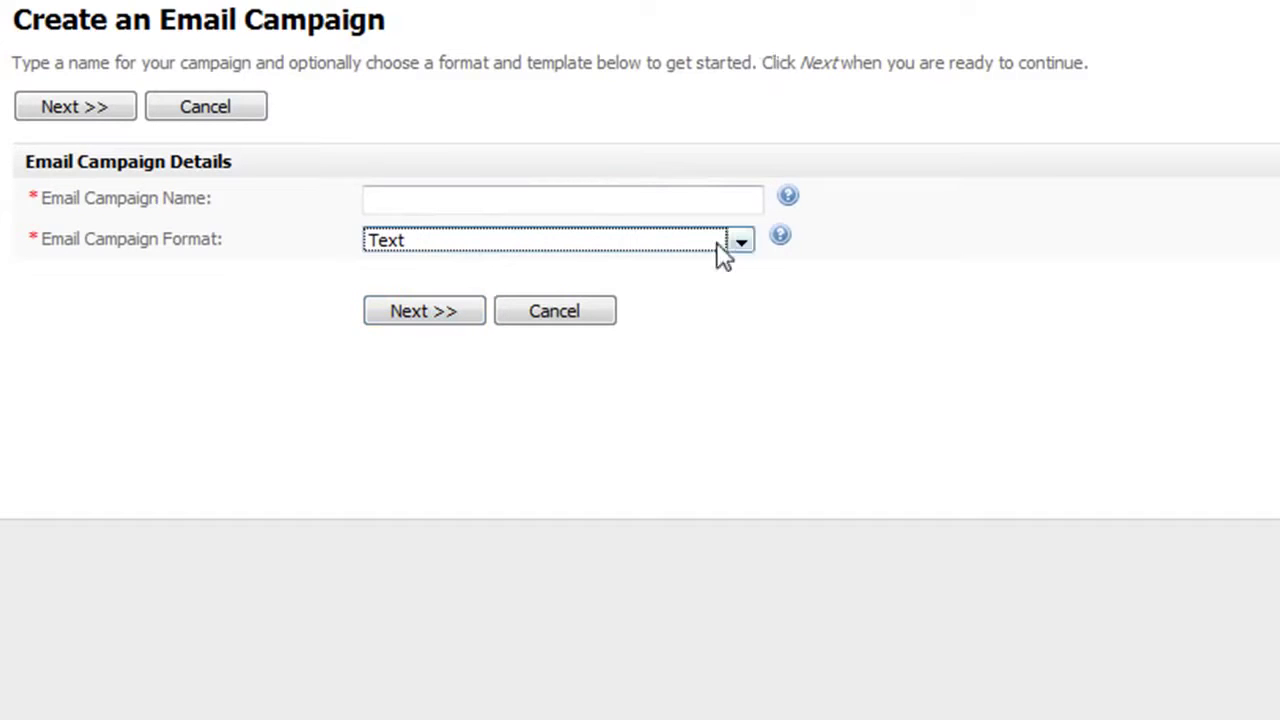
pyautogui.click(741, 245)
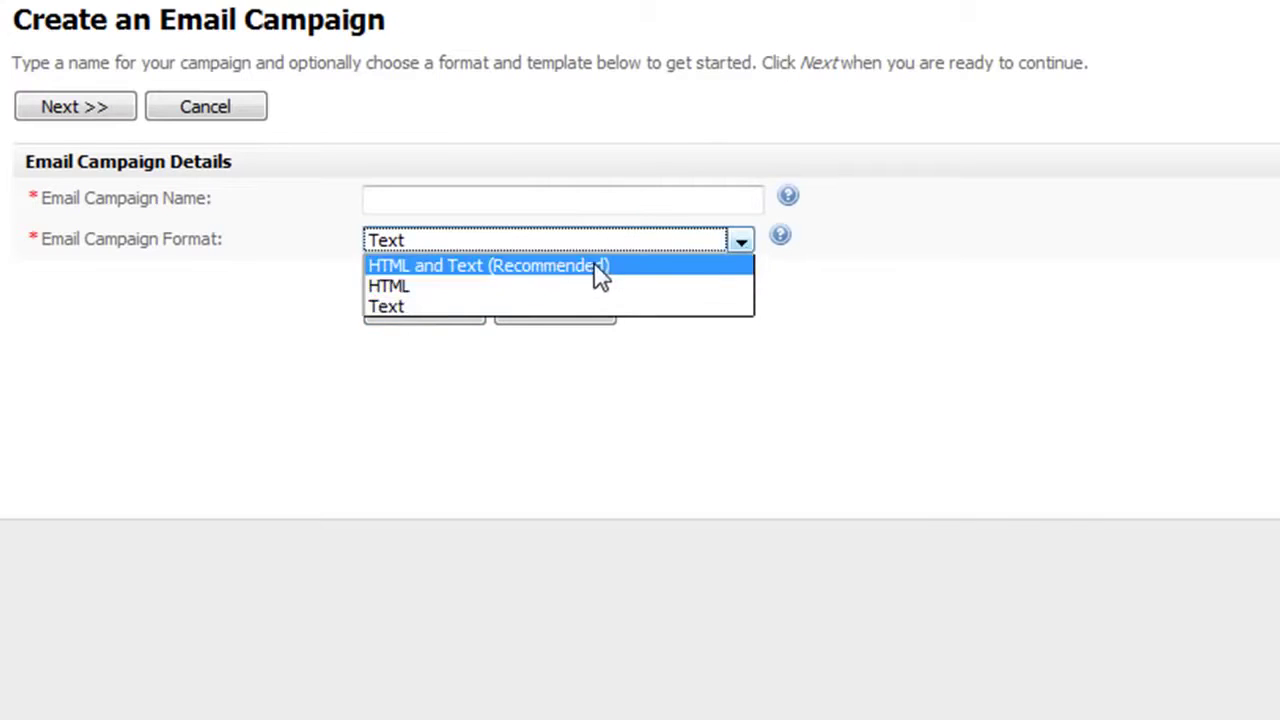
pyautogui.click(592, 264)
# Preview Basic Template 3, then choose the Sunset template for the campaign
pyautogui.click(480, 420)
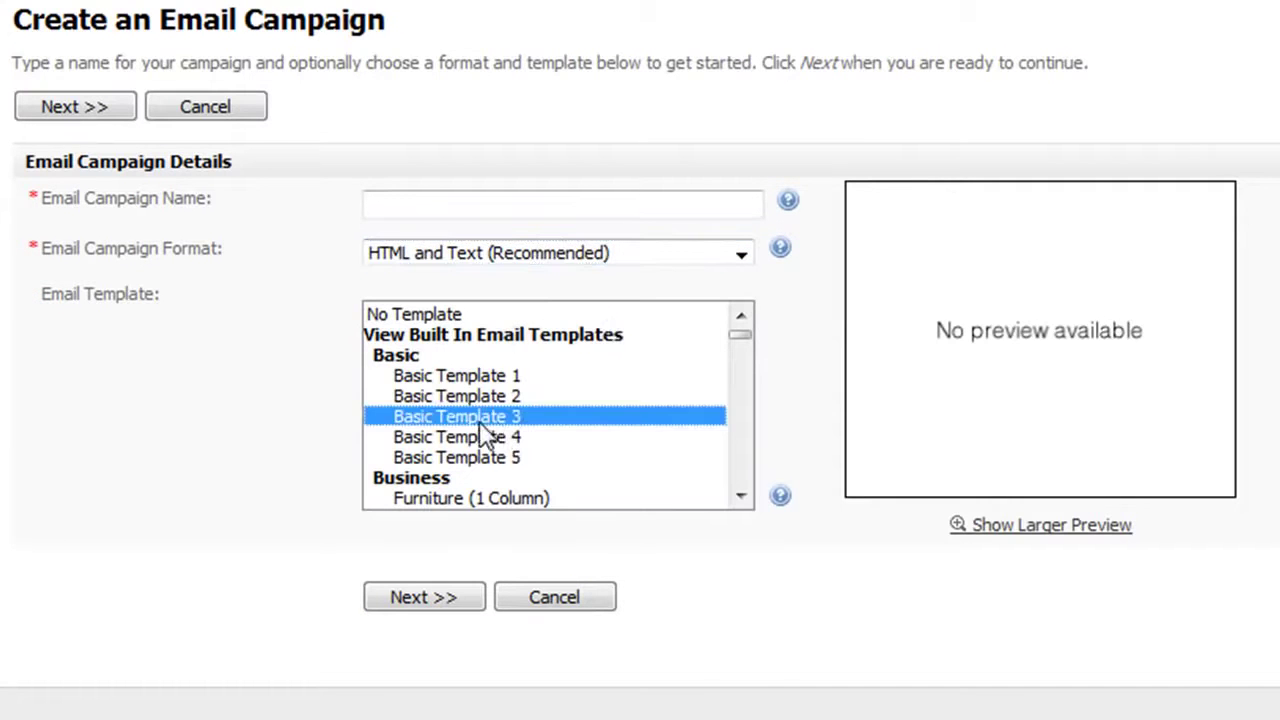
pyautogui.click(740, 500)
pyautogui.moveTo(740, 497); pyautogui.dragTo(740, 497)
pyautogui.click(740, 497)
pyautogui.click(740, 497)
pyautogui.click(740, 497)
pyautogui.click(740, 497)
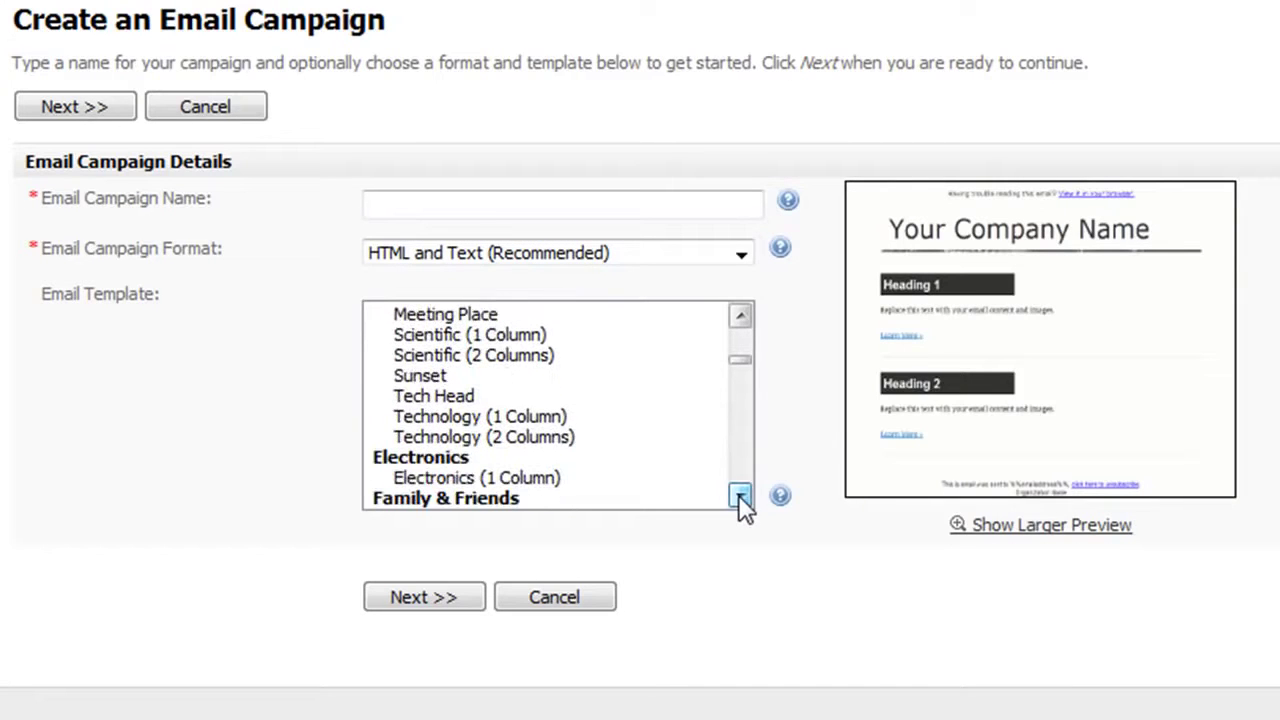
pyautogui.click(420, 376)
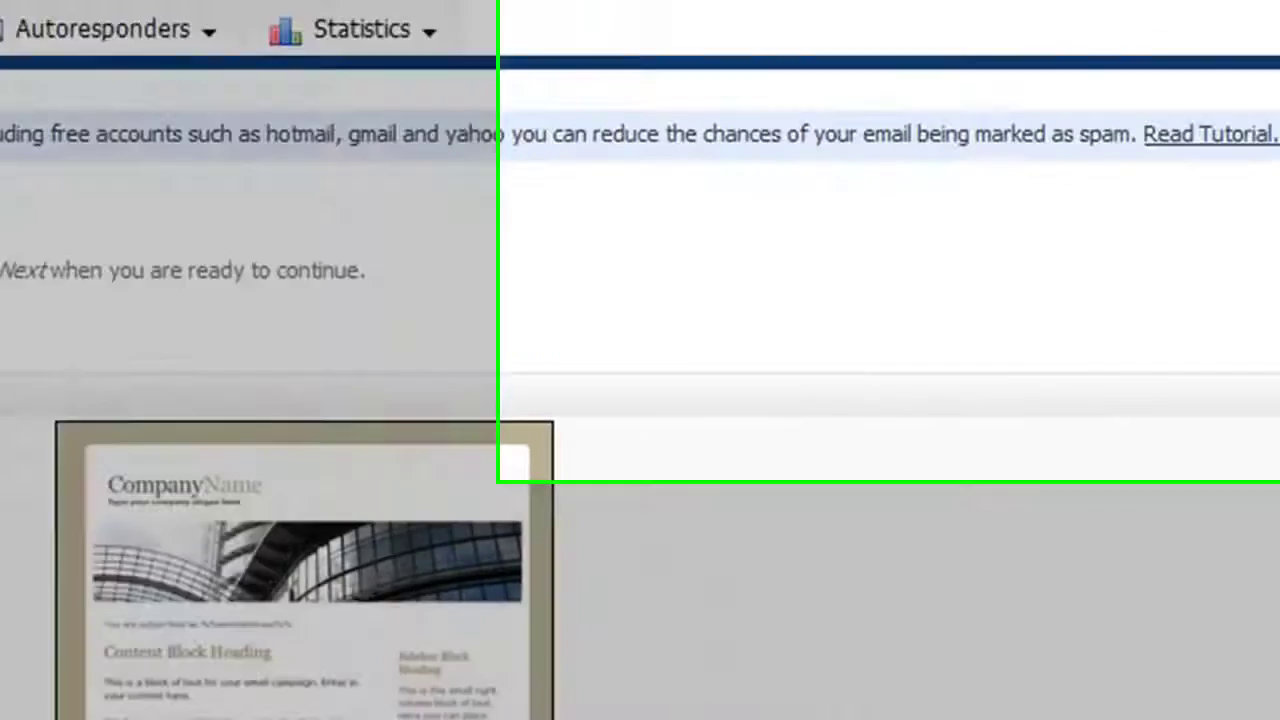
pyautogui.moveTo(851, 86)
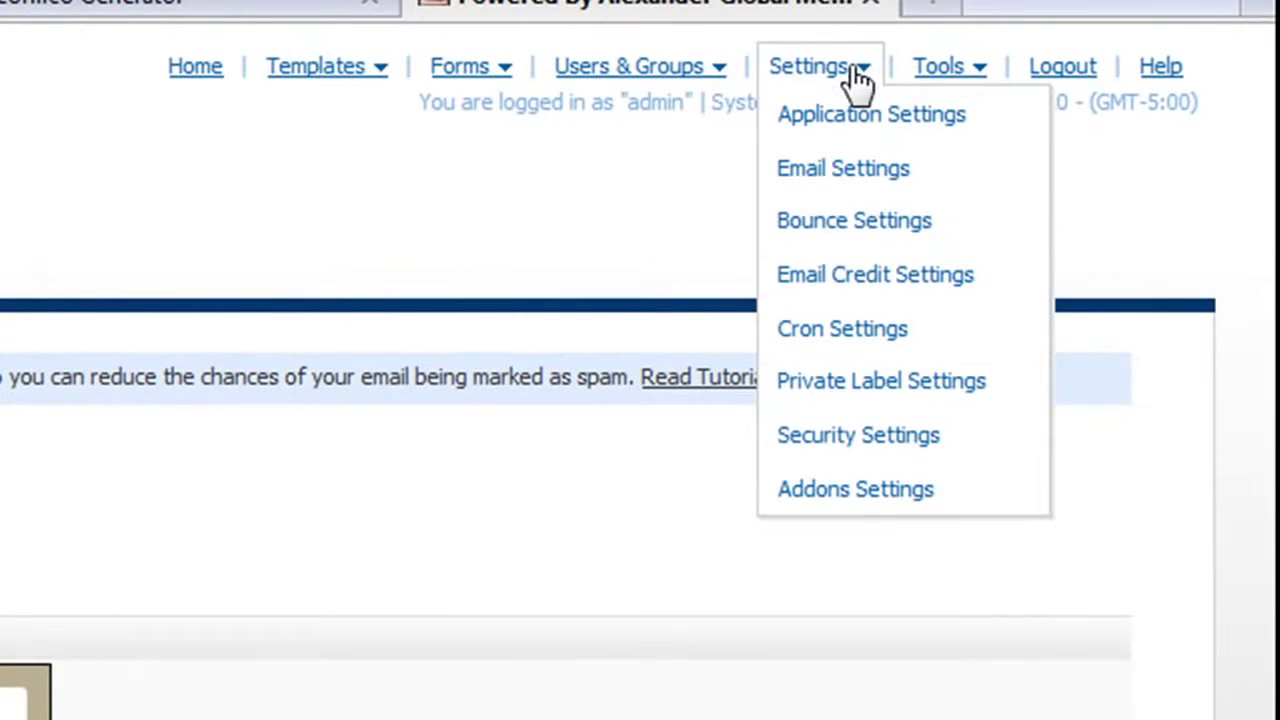
# Enable cron support in Cron Settings and select the command /usr/bin/php -f /home/client1/public_html/admin/cron/cron.php
pyautogui.click(836, 326)
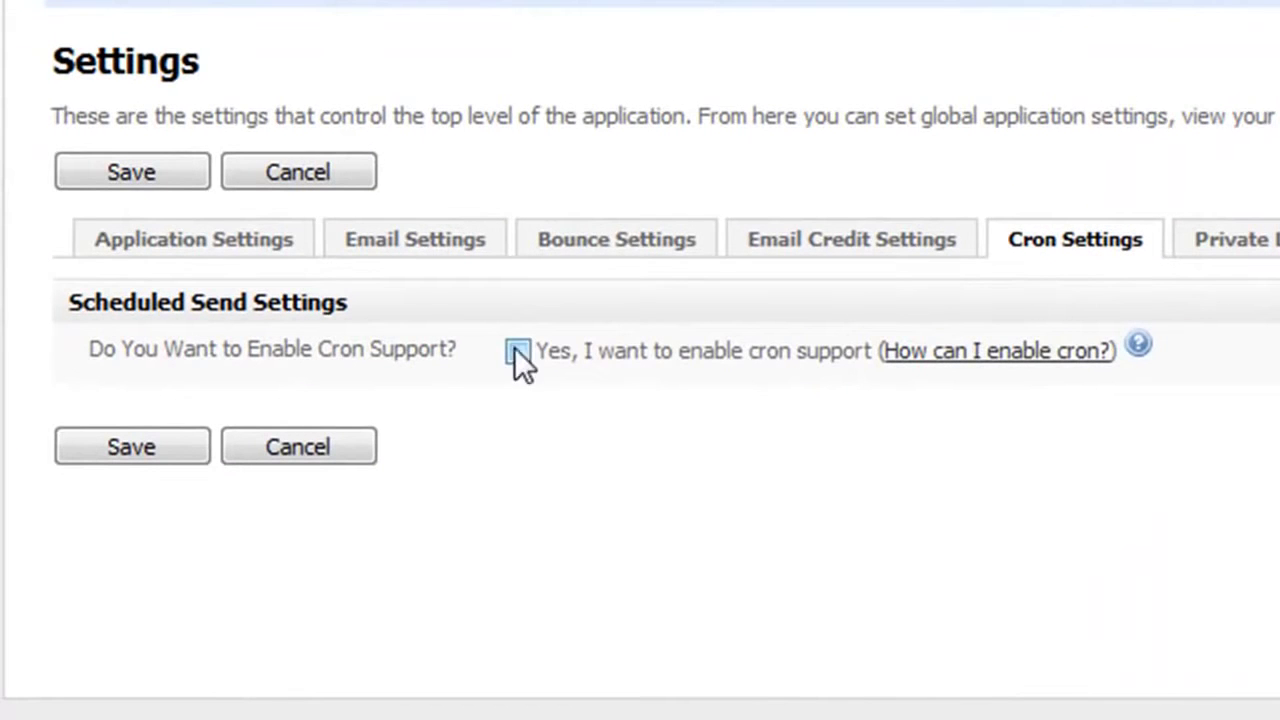
pyautogui.click(518, 350)
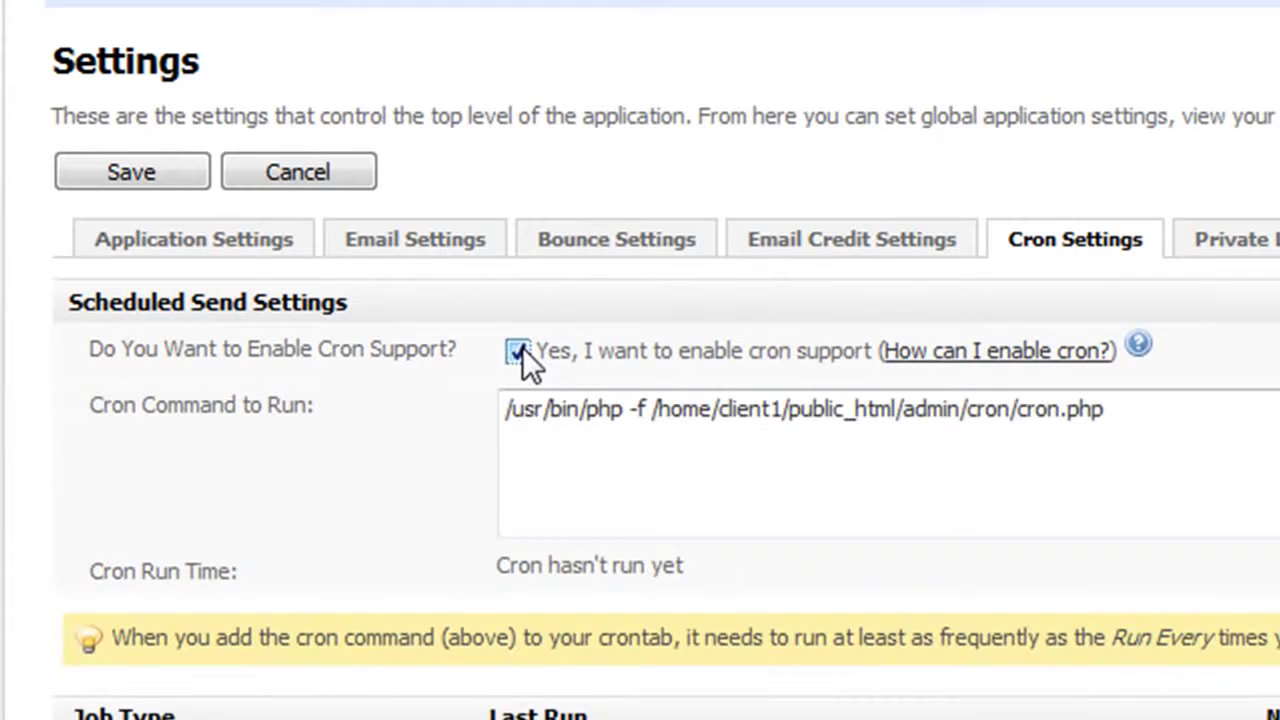
pyautogui.click(518, 350)
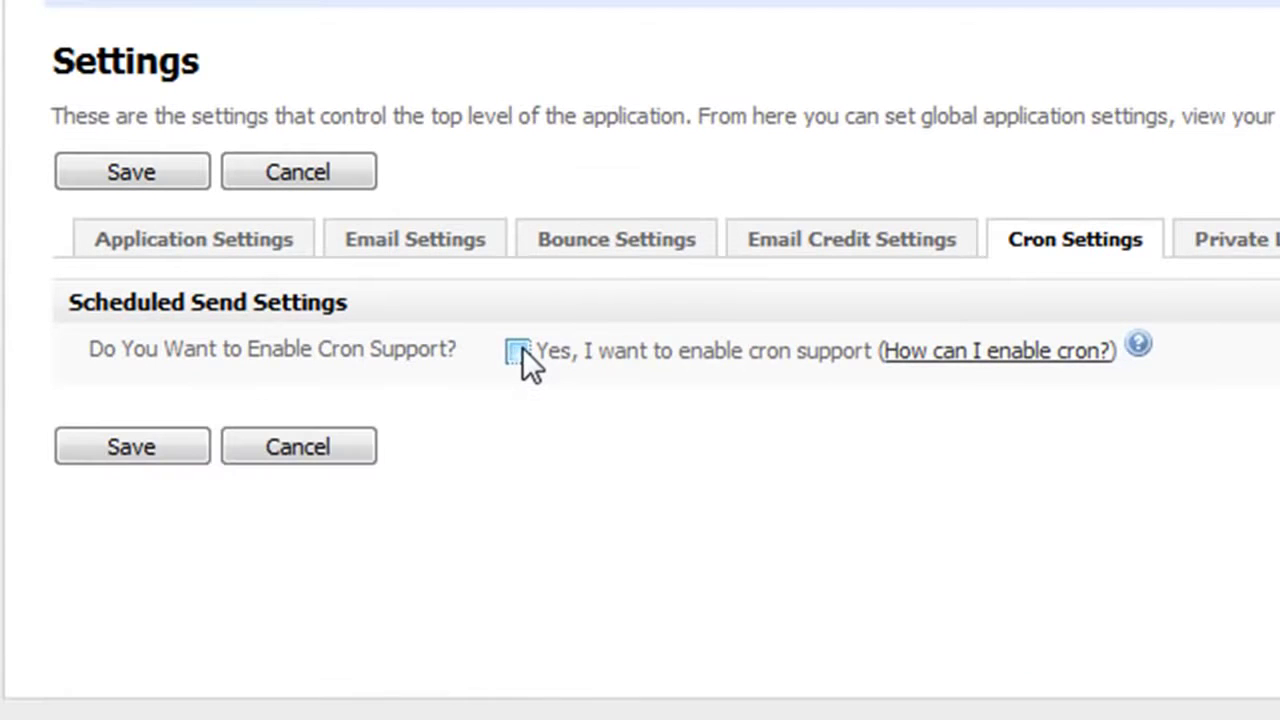
pyautogui.click(522, 347)
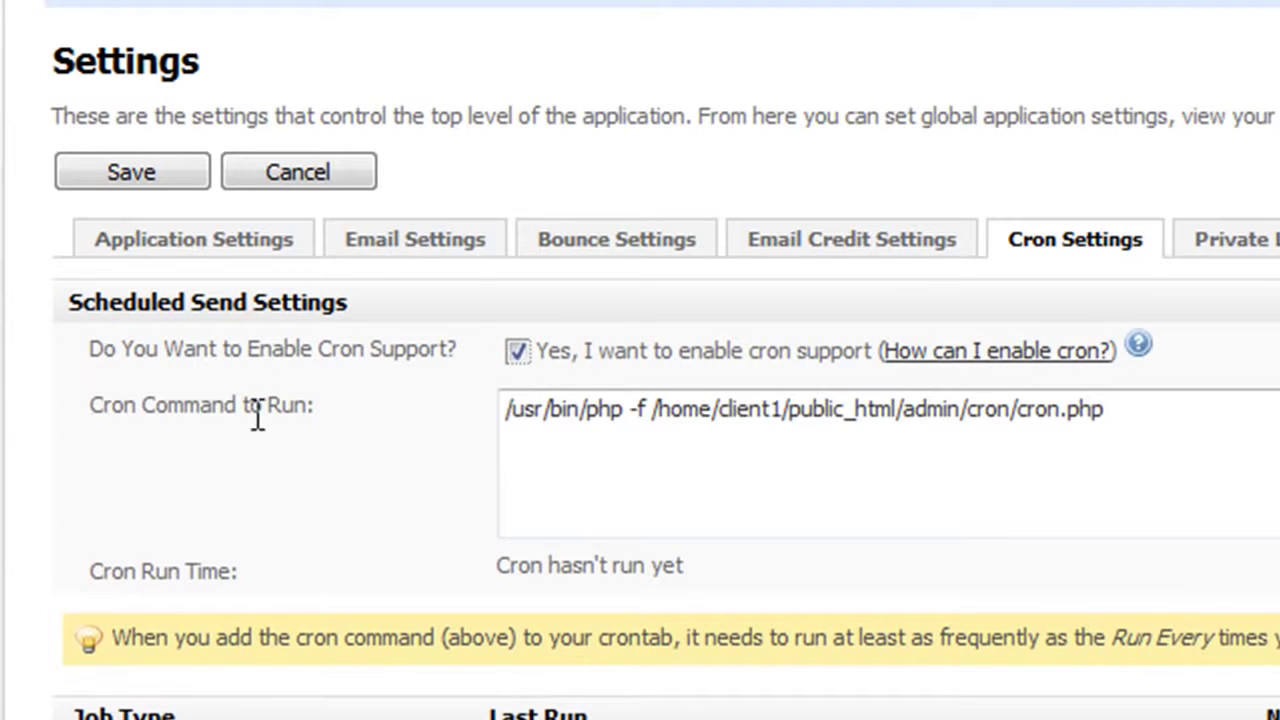
pyautogui.tripleClick(653, 413)
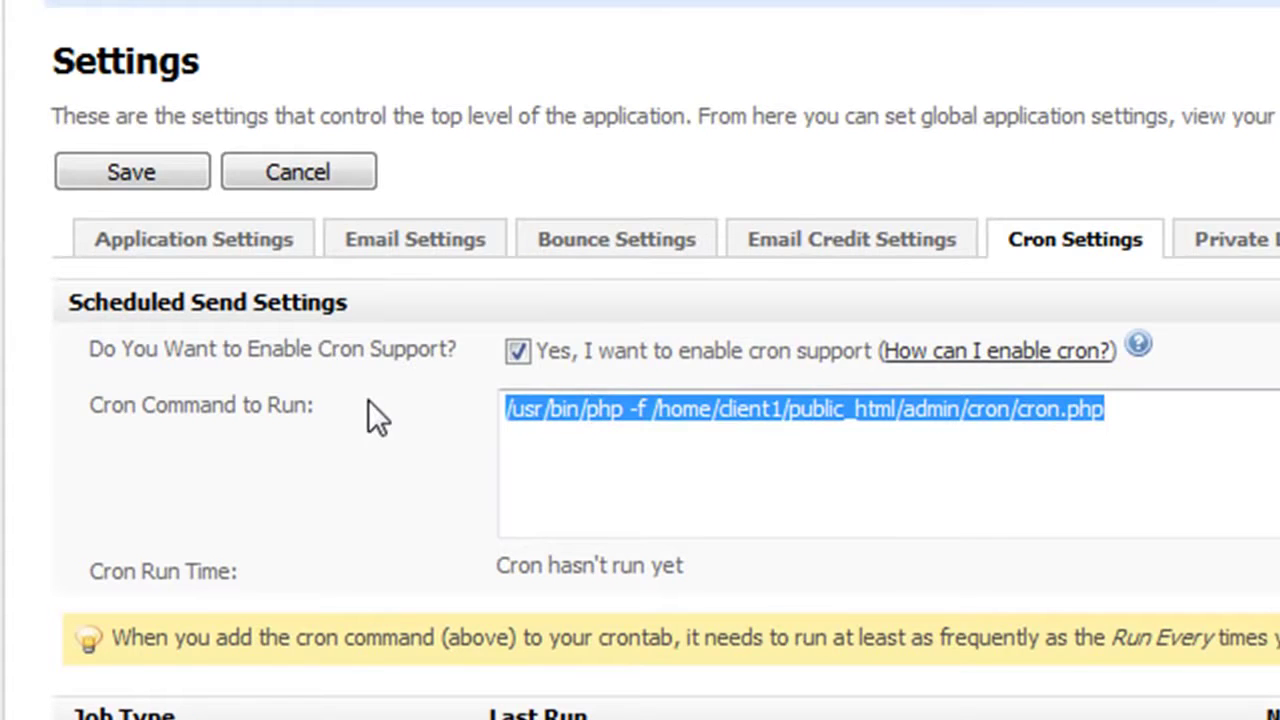
pyautogui.scroll(-2, 368, 399)
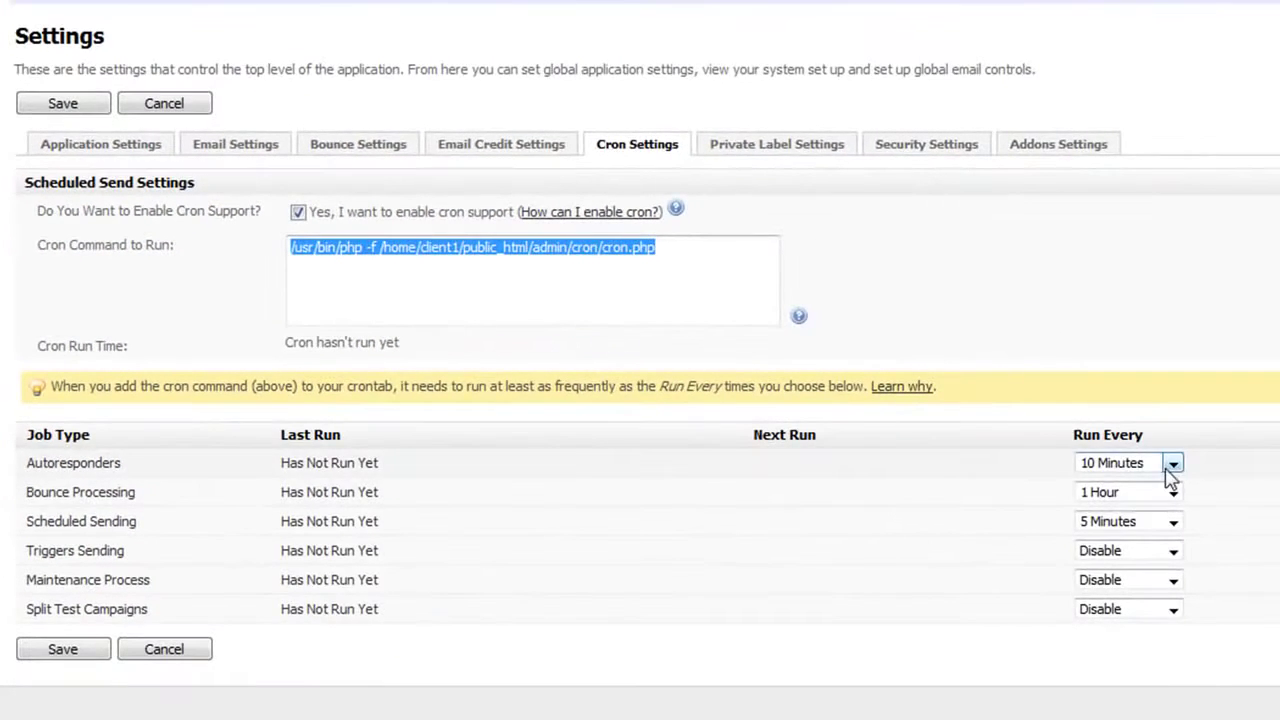
# Run Autoresponders, Scheduled Sending and Triggers Sending every 1 Minute; keep Bounce Processing at 1 Hour
pyautogui.click(1173, 464)
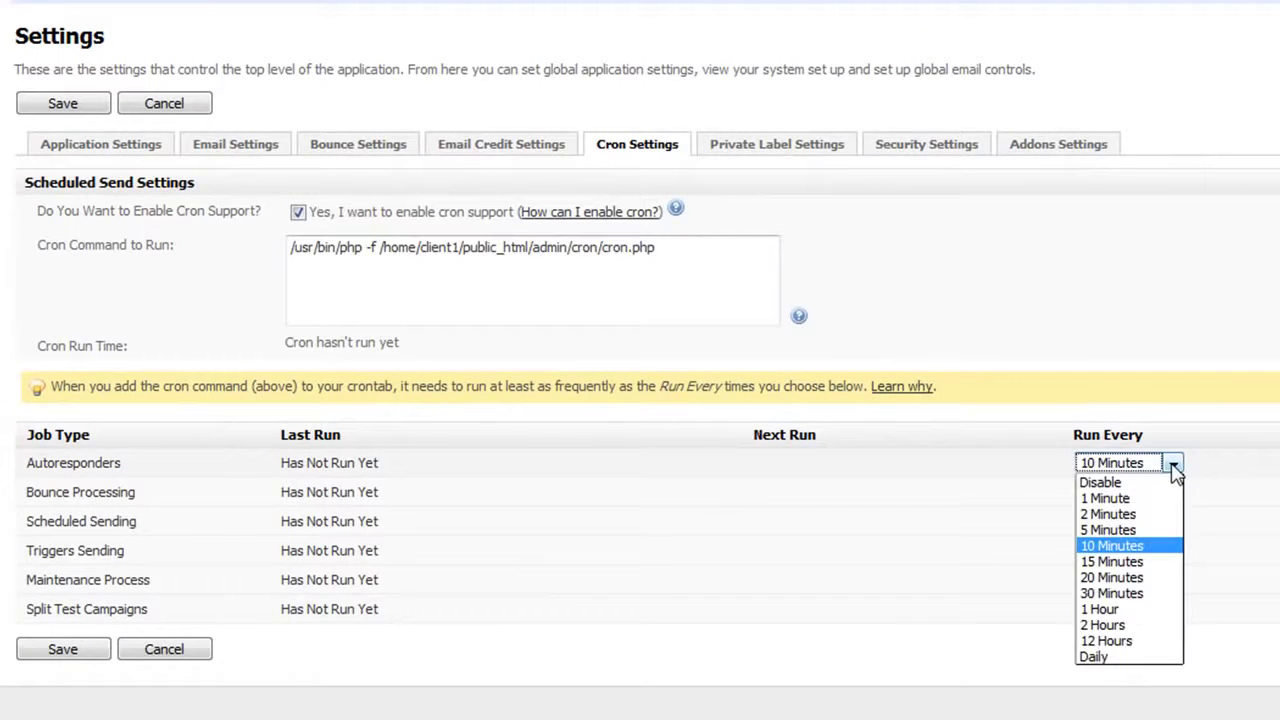
pyautogui.click(1130, 498)
pyautogui.click(1173, 494)
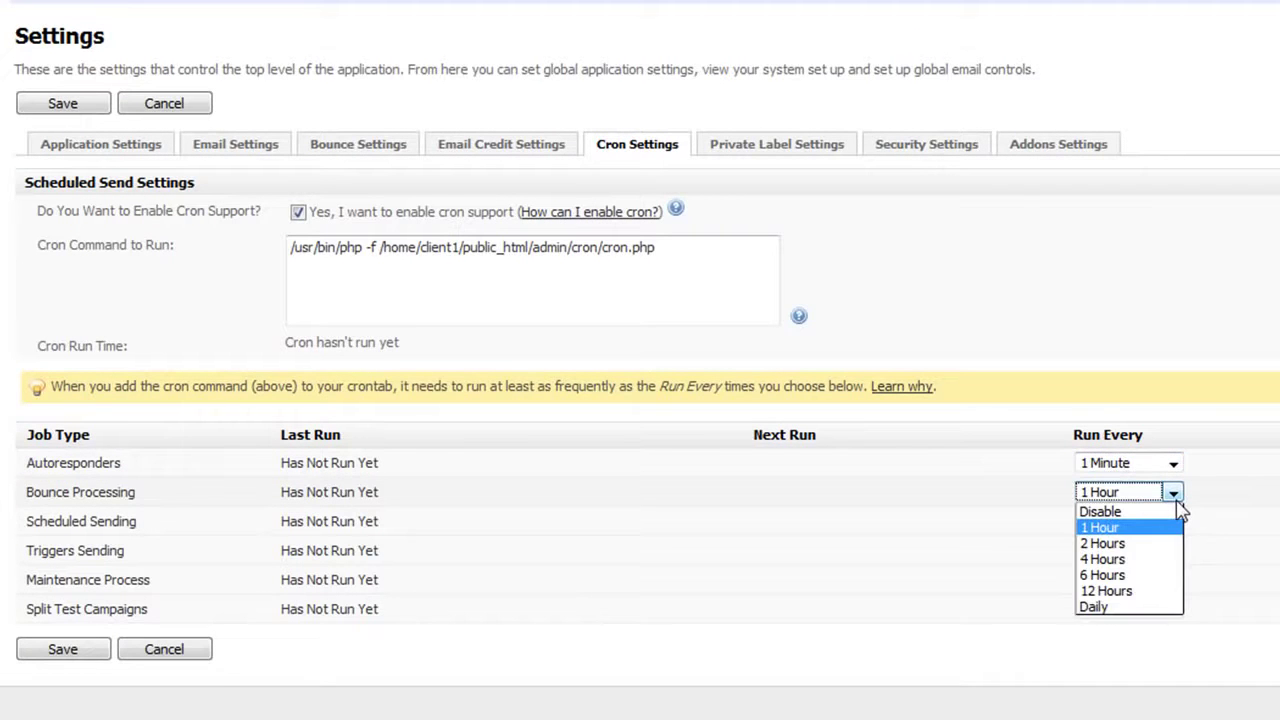
pyautogui.click(1177, 503)
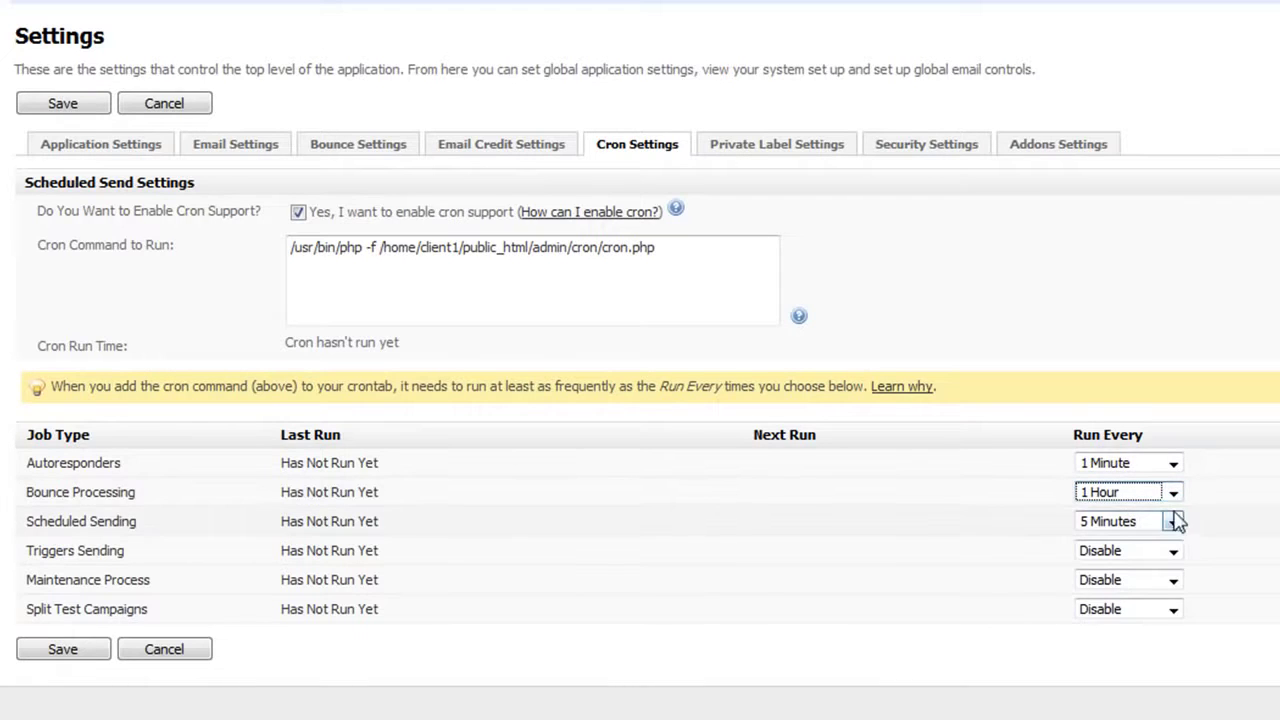
pyautogui.click(1177, 525)
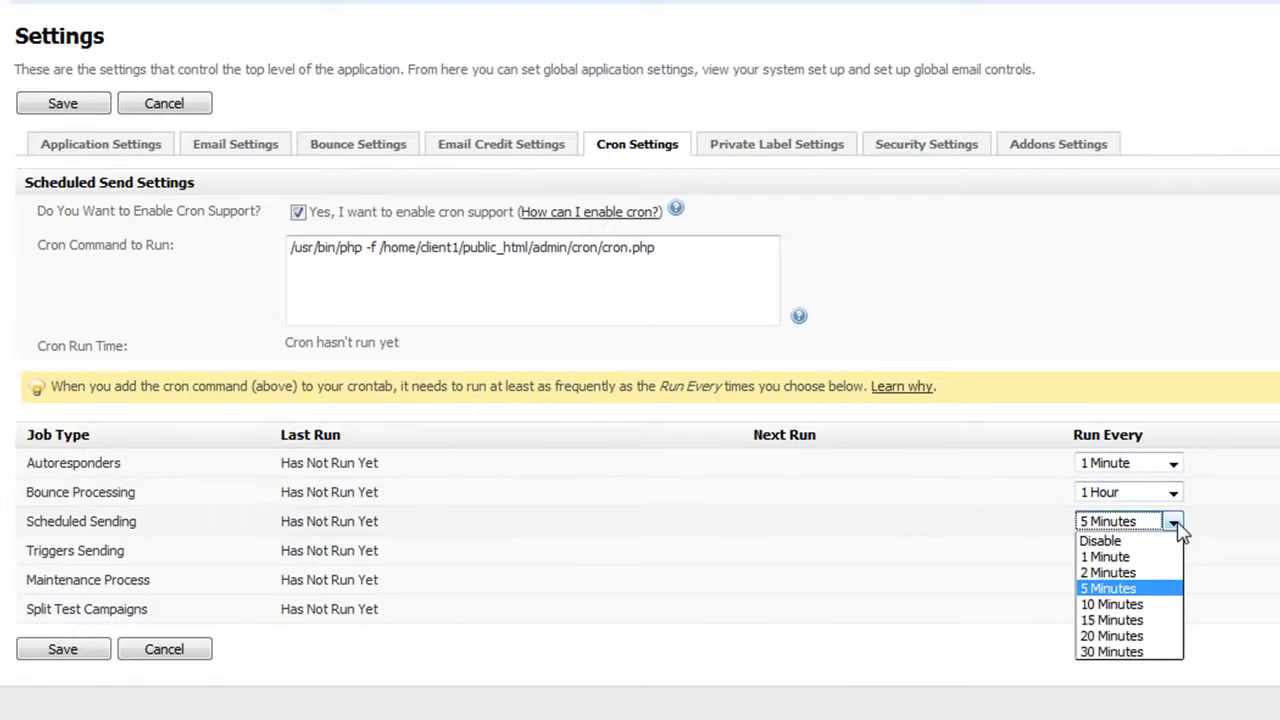
pyautogui.click(1138, 557)
pyautogui.click(1177, 553)
pyautogui.click(1150, 586)
# Disable the Maintenance Process and run Split Test Campaigns every 1 Minute
pyautogui.click(1176, 585)
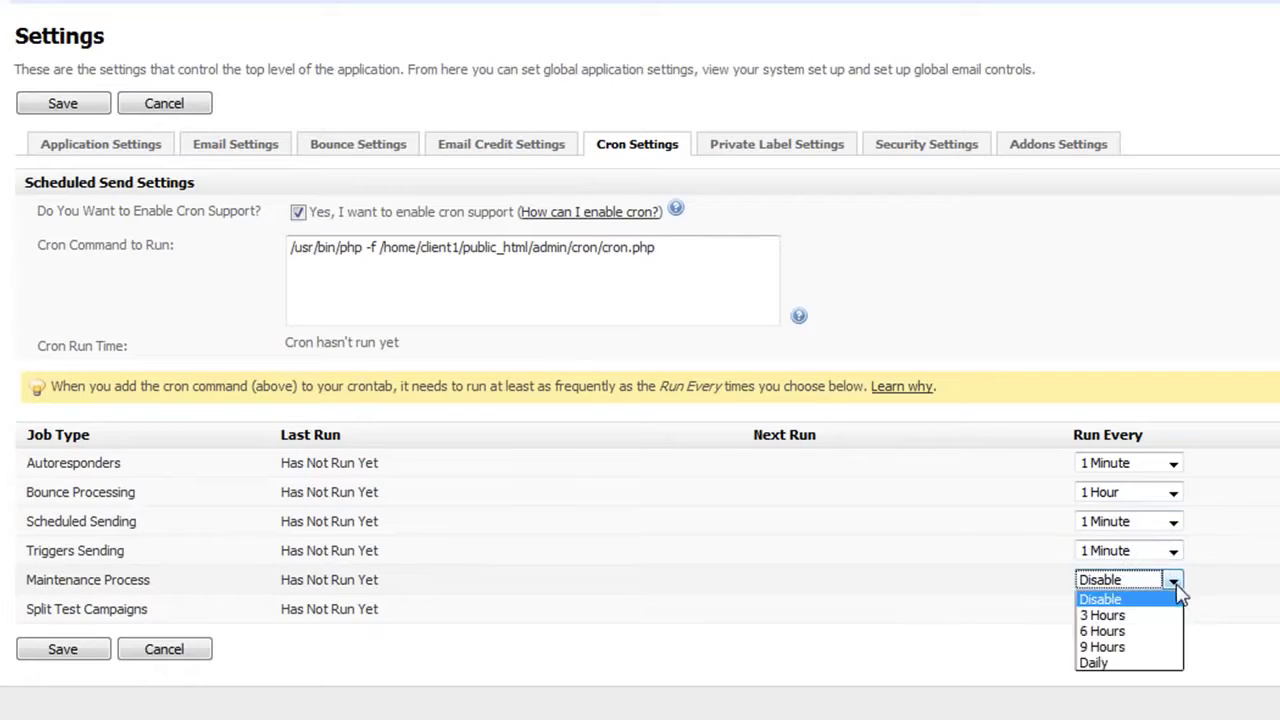
pyautogui.click(1176, 598)
pyautogui.click(1172, 611)
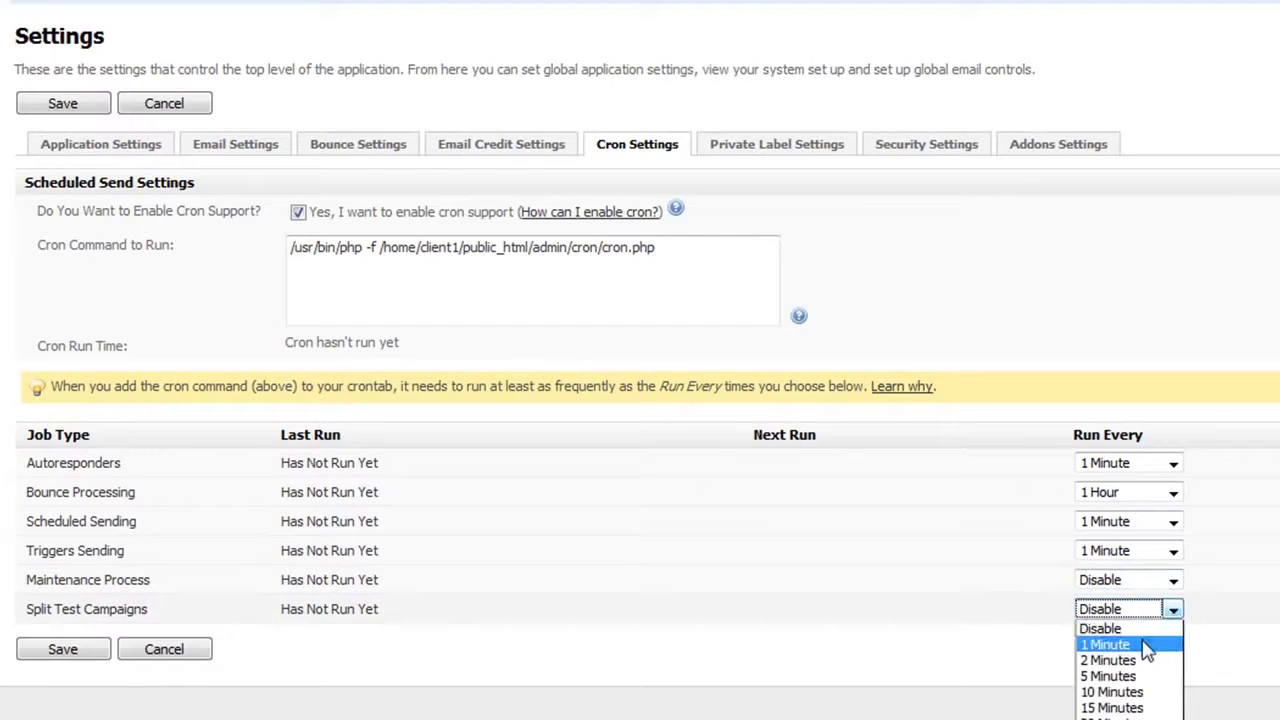
pyautogui.click(1140, 644)
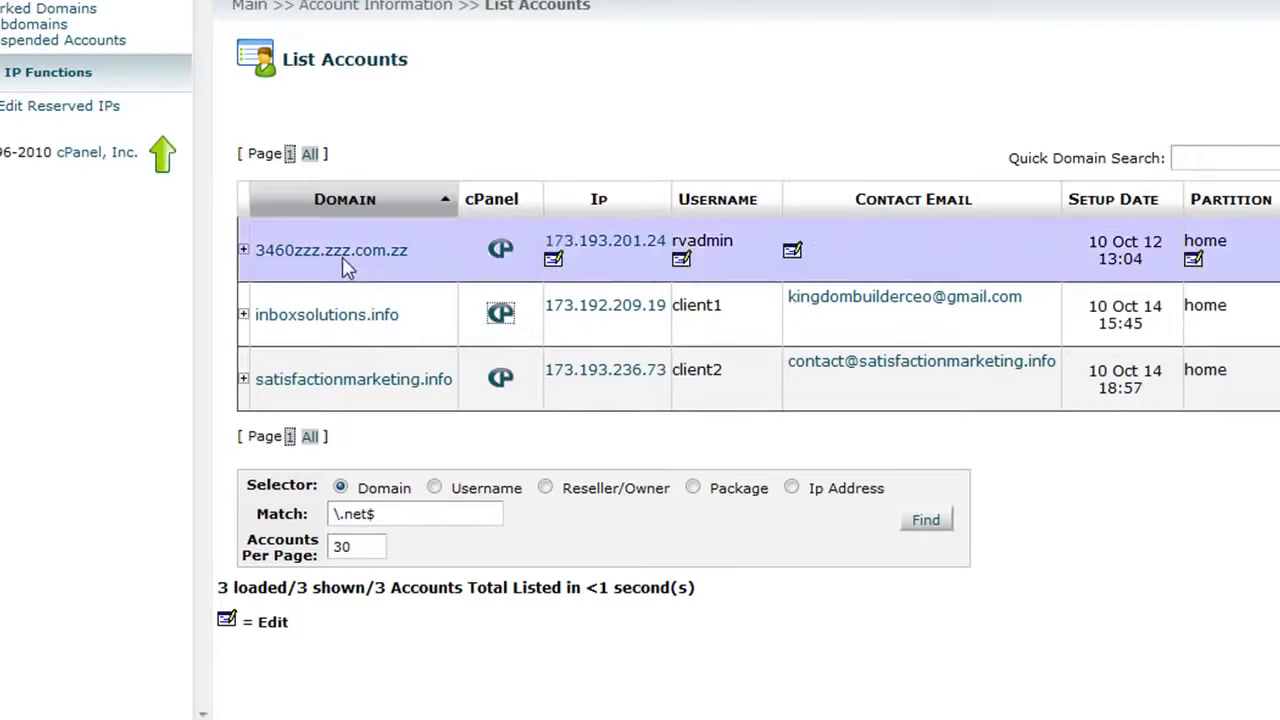
# Open cPanel for inboxsolutions.info from List Accounts and go to its Cron Jobs page
pyautogui.click(501, 318)
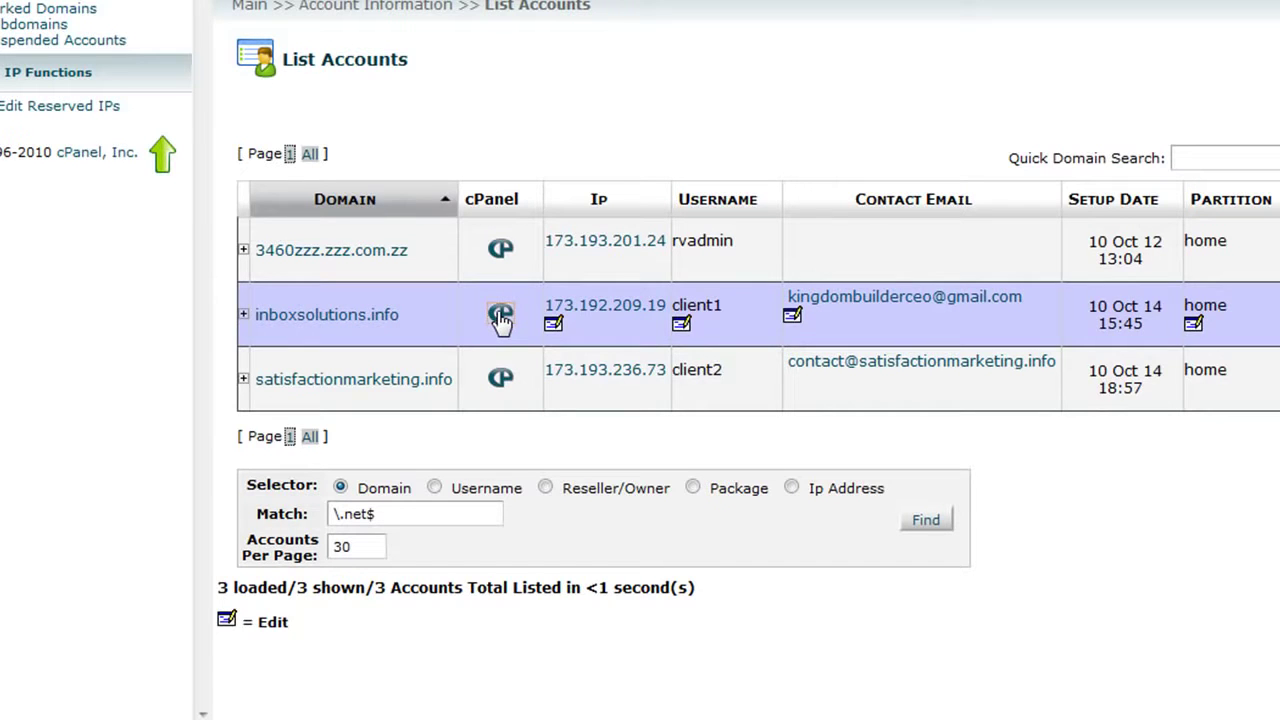
pyautogui.click(501, 318)
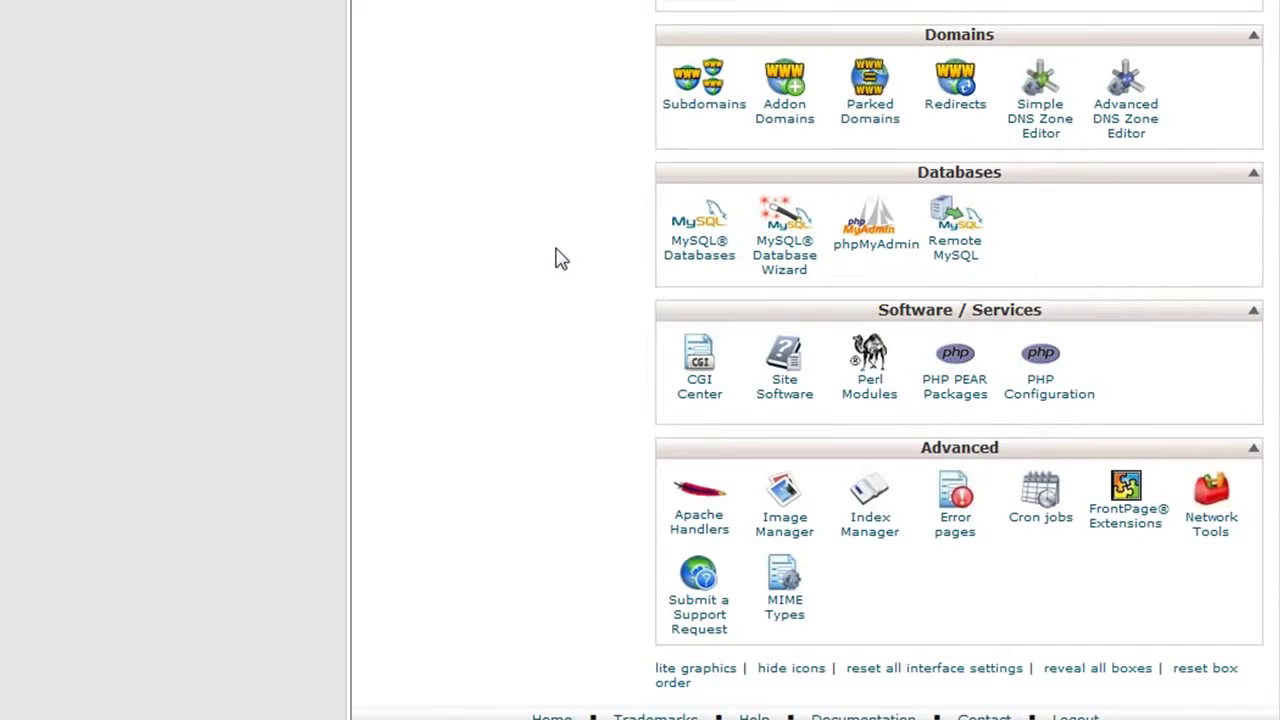
pyautogui.scroll(10, 560, 260)
pyautogui.scroll(4, 560, 260)
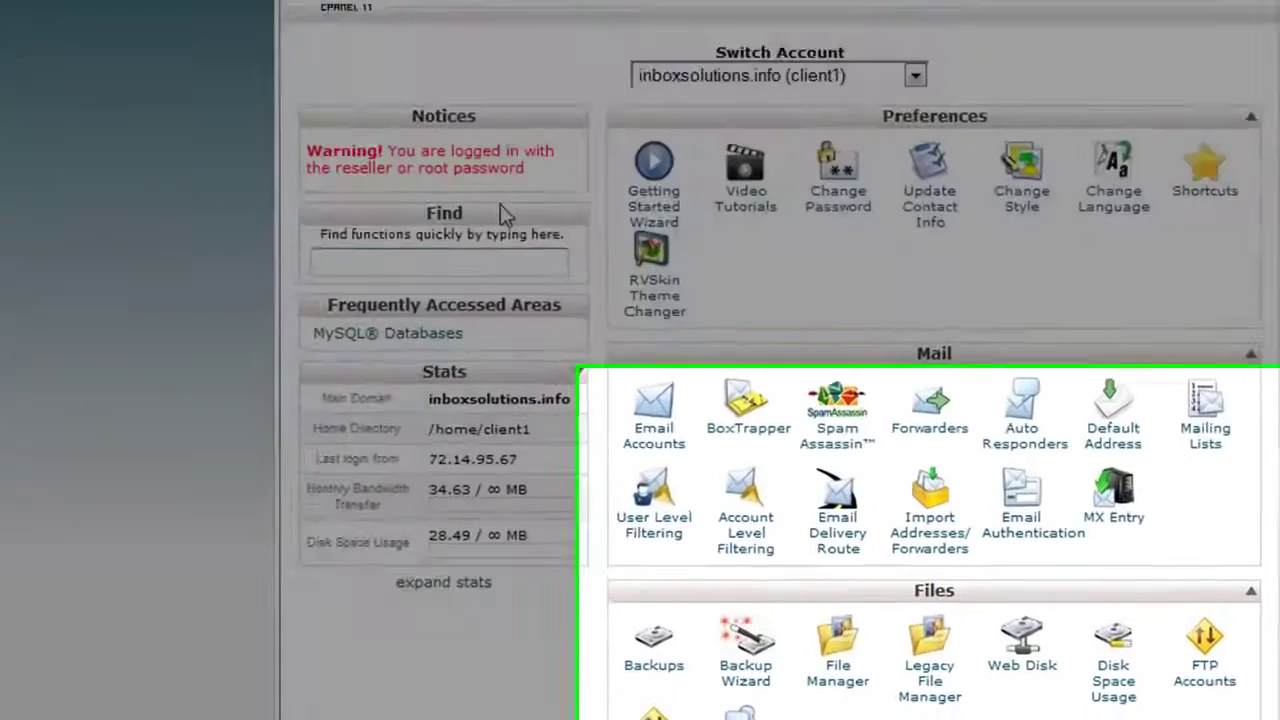
pyautogui.scroll(-14, 560, 258)
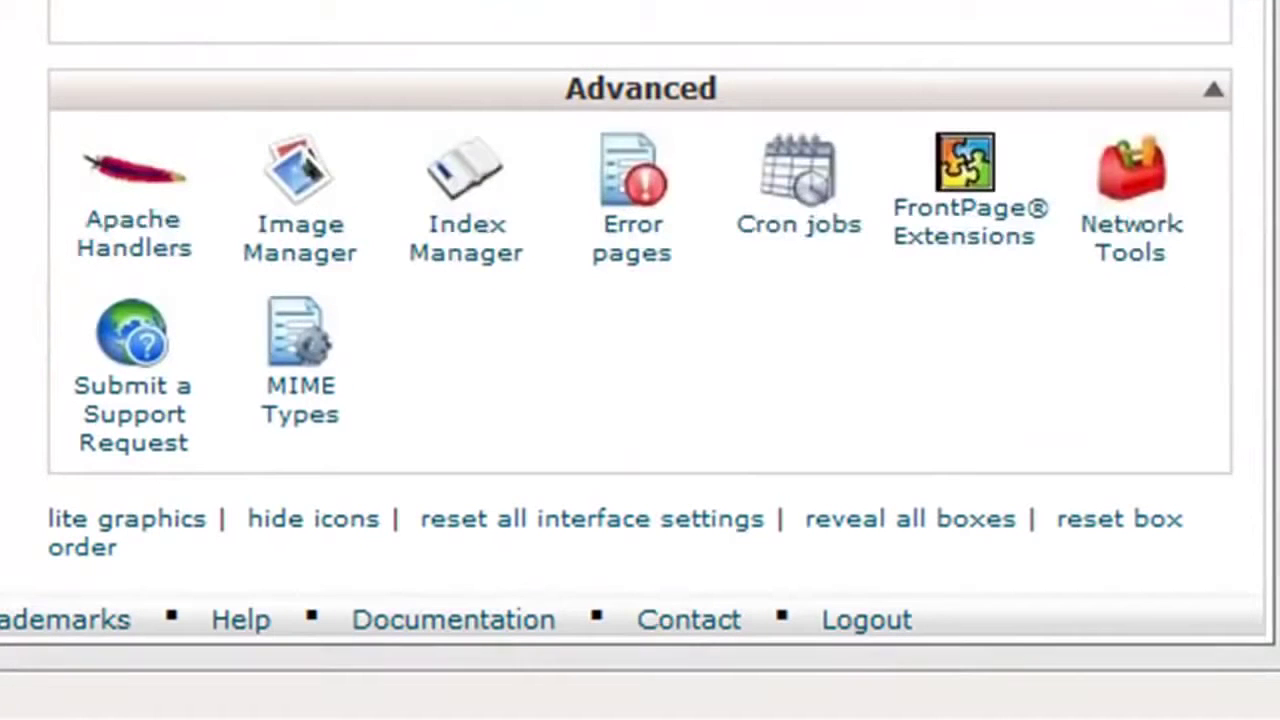
pyautogui.click(814, 234)
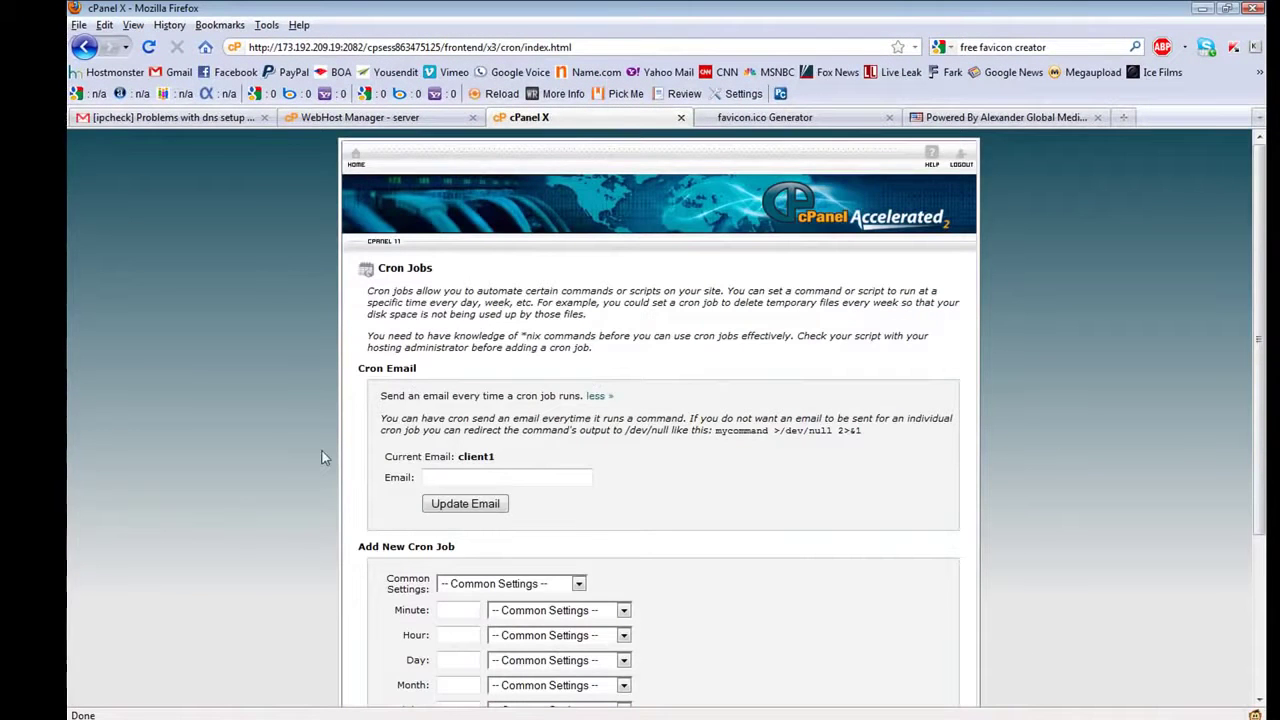
# Add a cPanel cron job running /usr/bin/php -f /home/client1/public_html/admin/cron/cron.php every minute
pyautogui.scroll(-4, 316, 452)
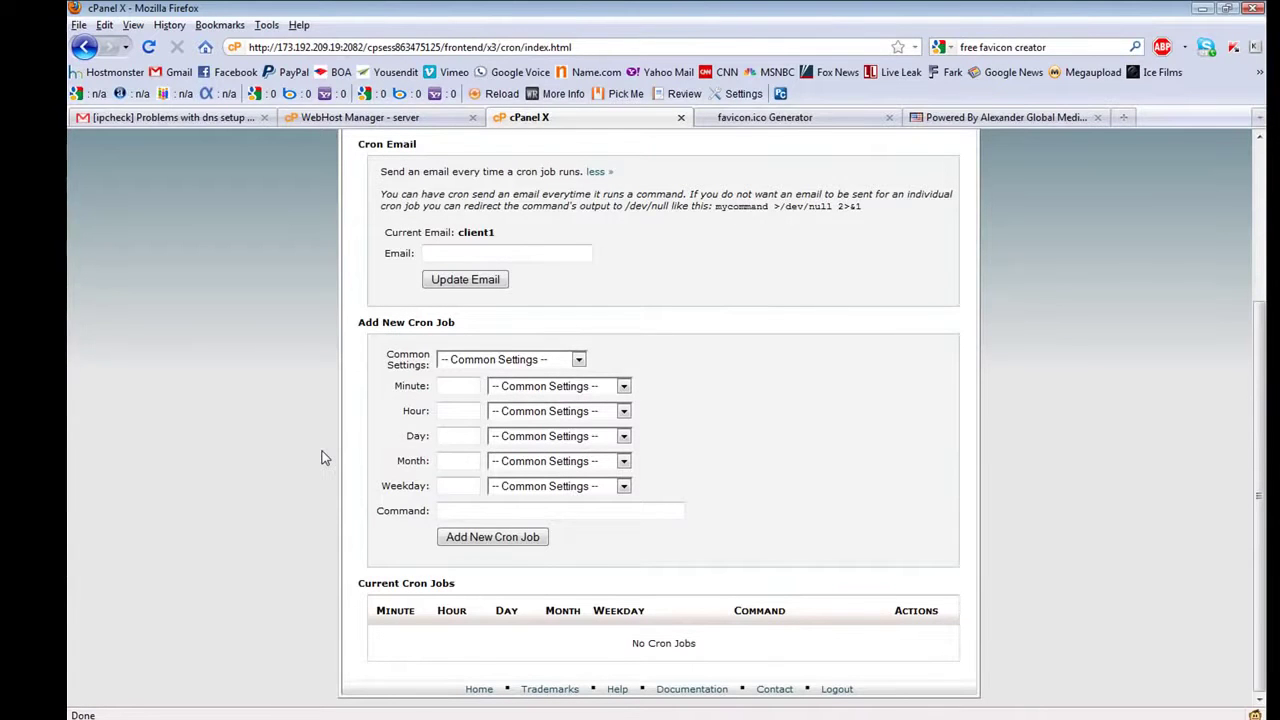
pyautogui.click(578, 361)
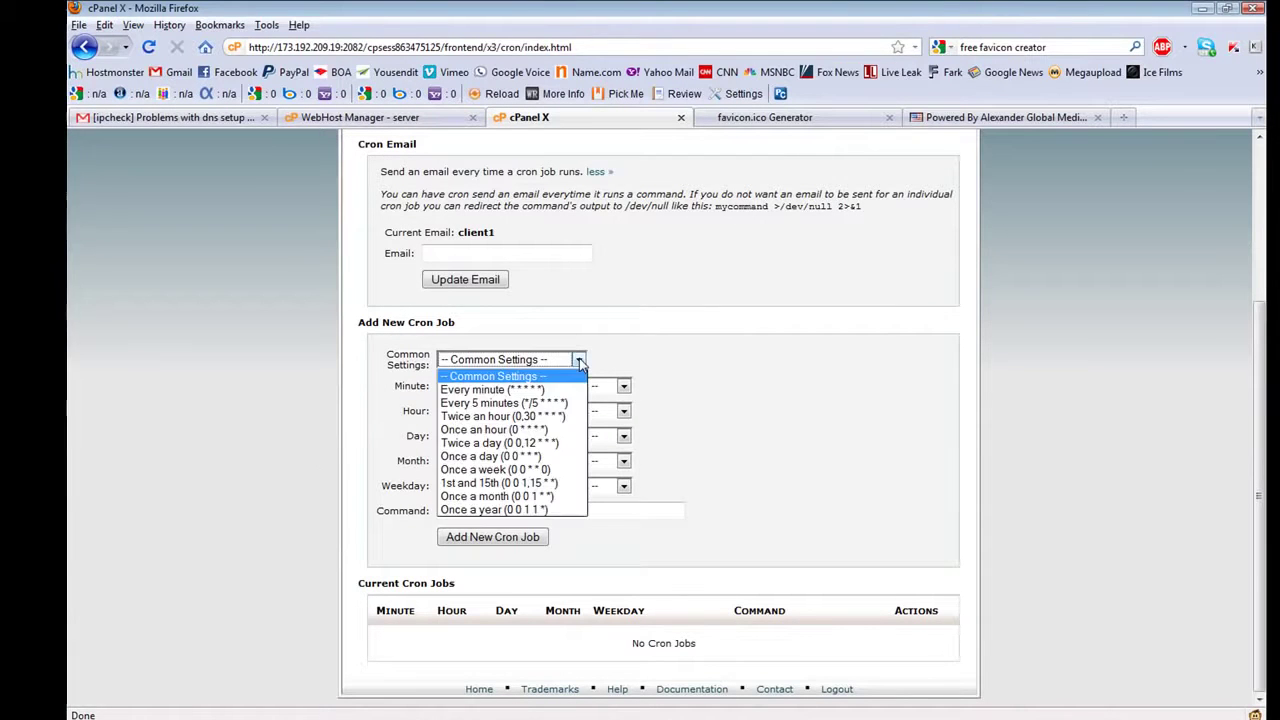
pyautogui.click(507, 390)
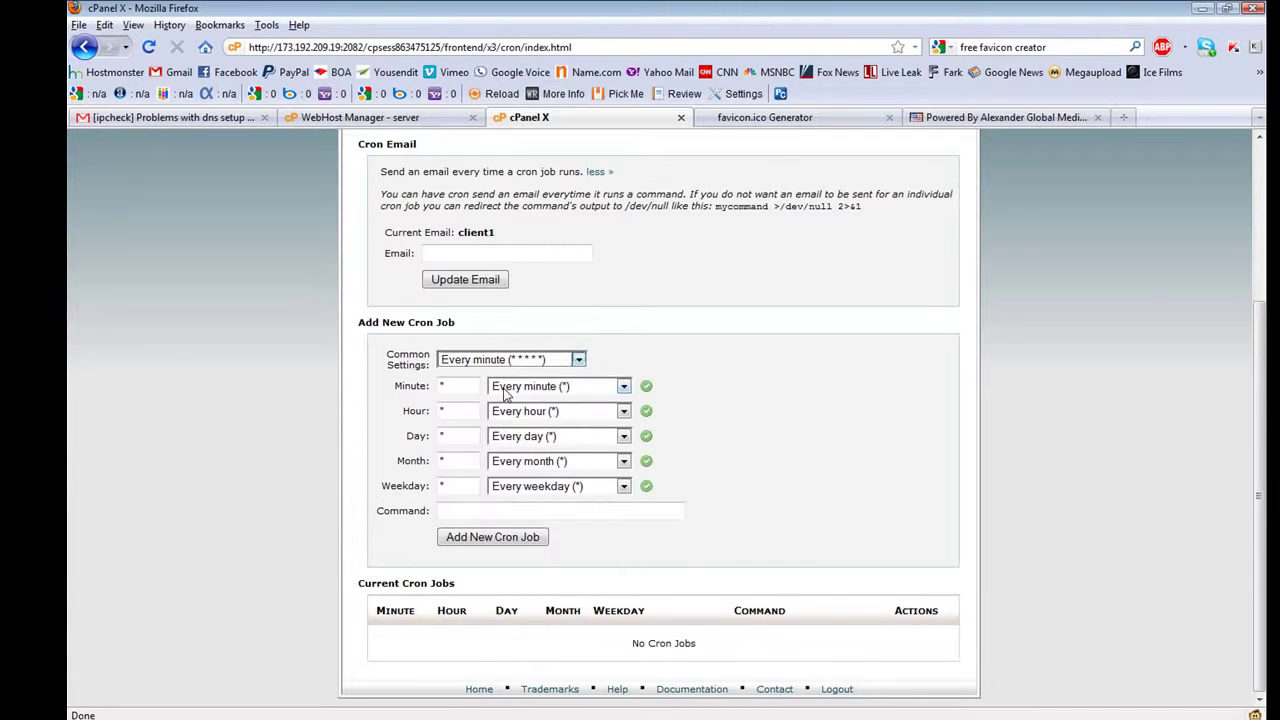
pyautogui.click(454, 510)
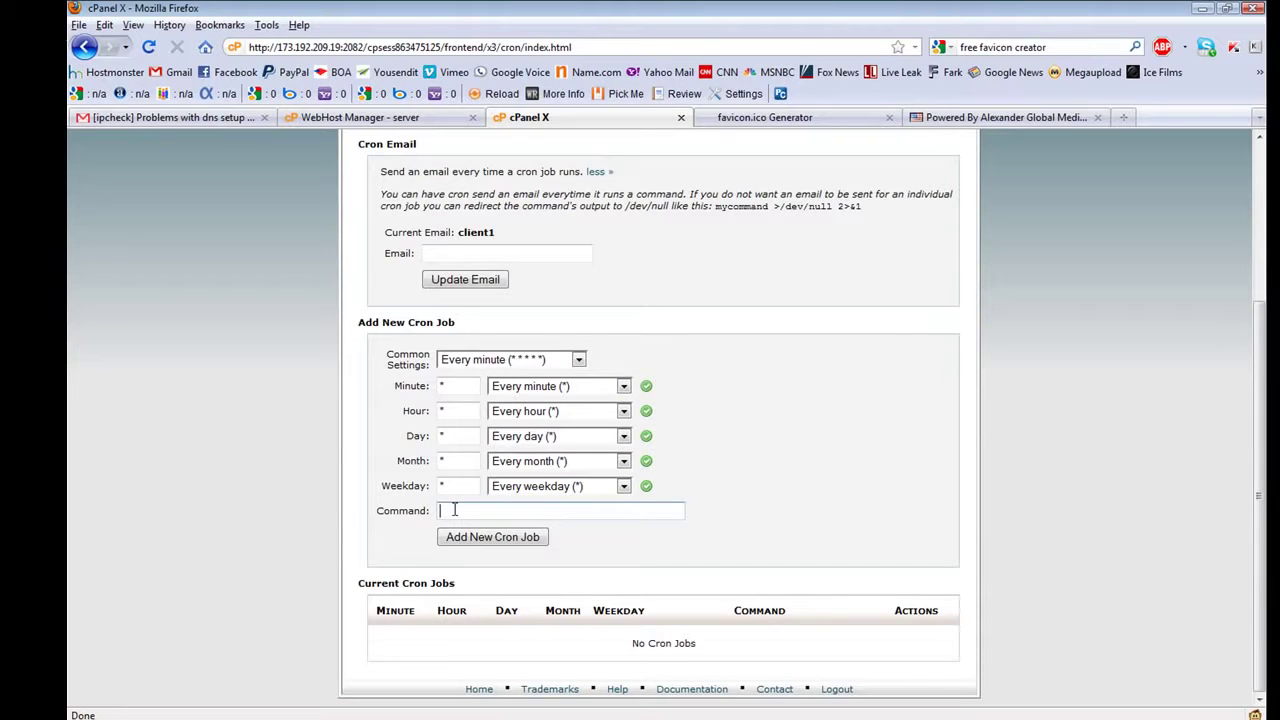
pyautogui.write('-f /home/client1/public_html/admin/cron/cron.php')
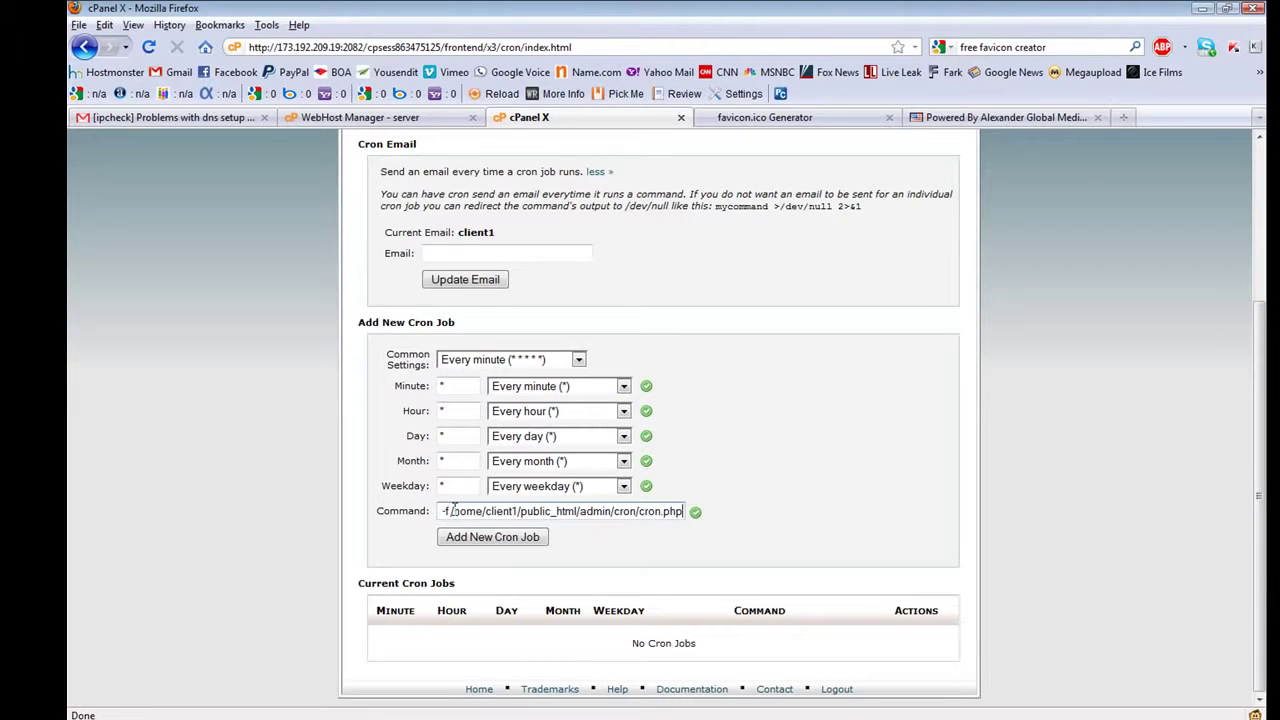
pyautogui.click(982, 118)
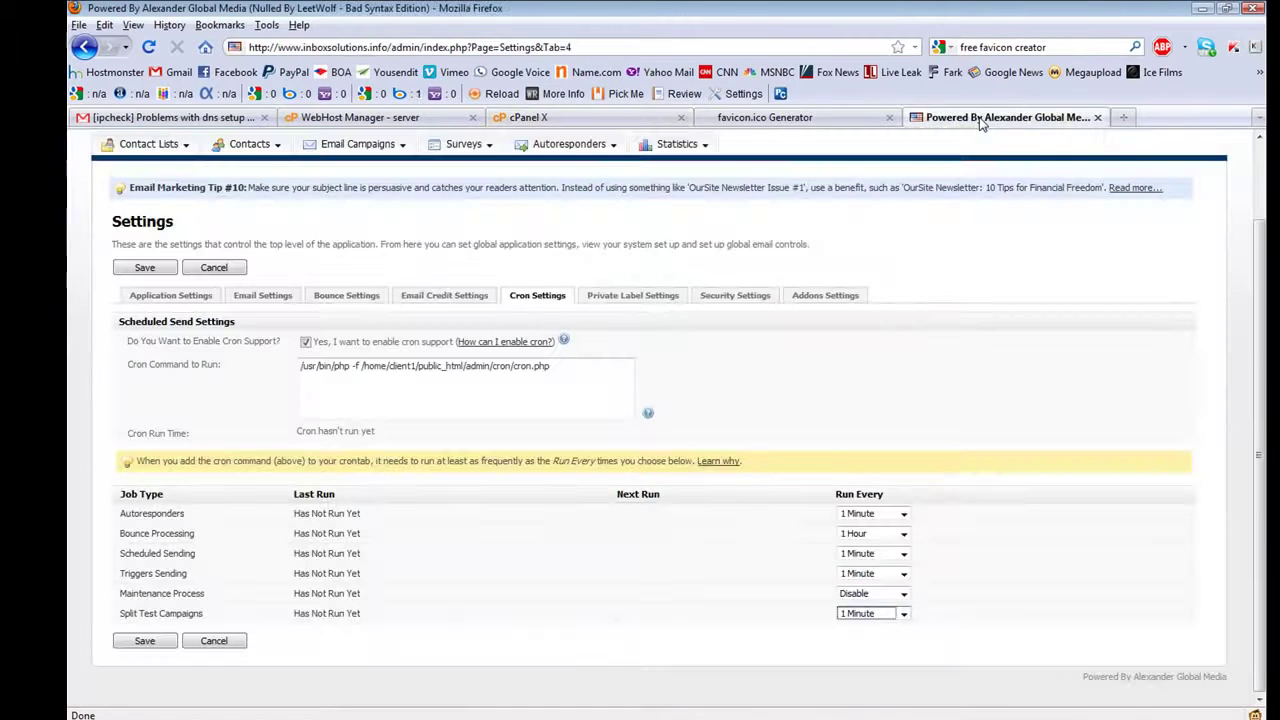
pyautogui.click(478, 366)
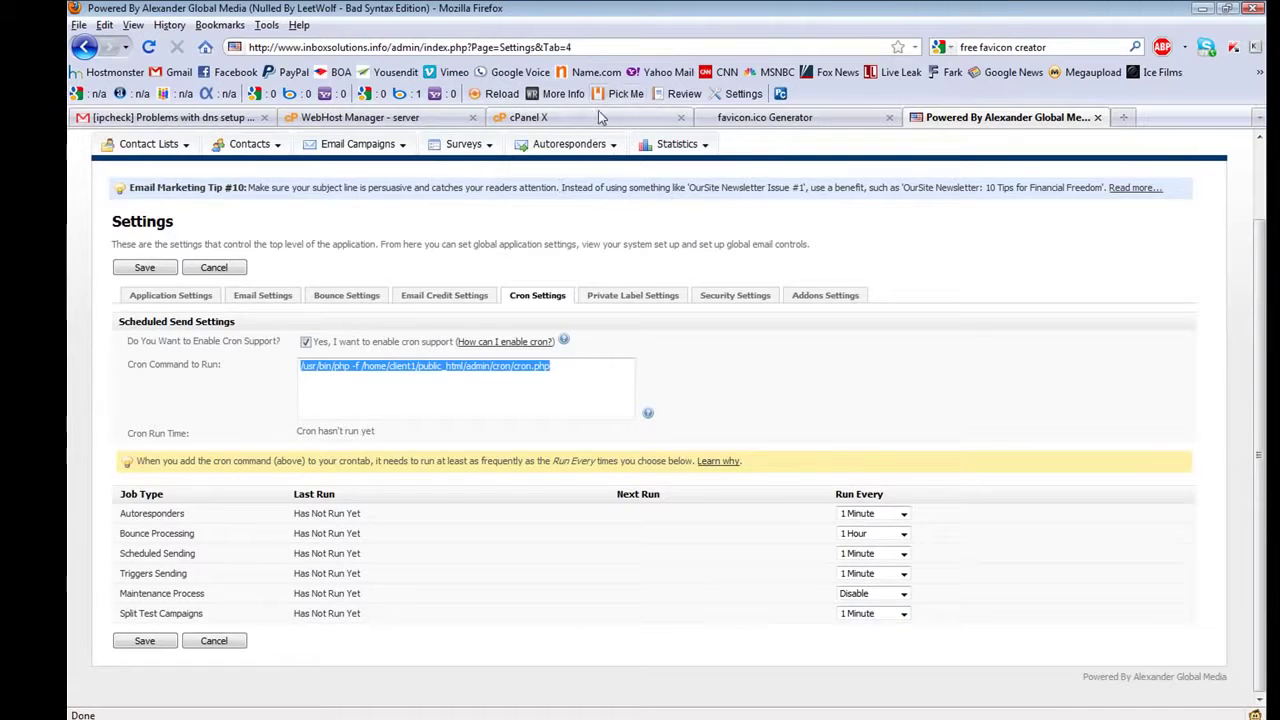
pyautogui.click(581, 118)
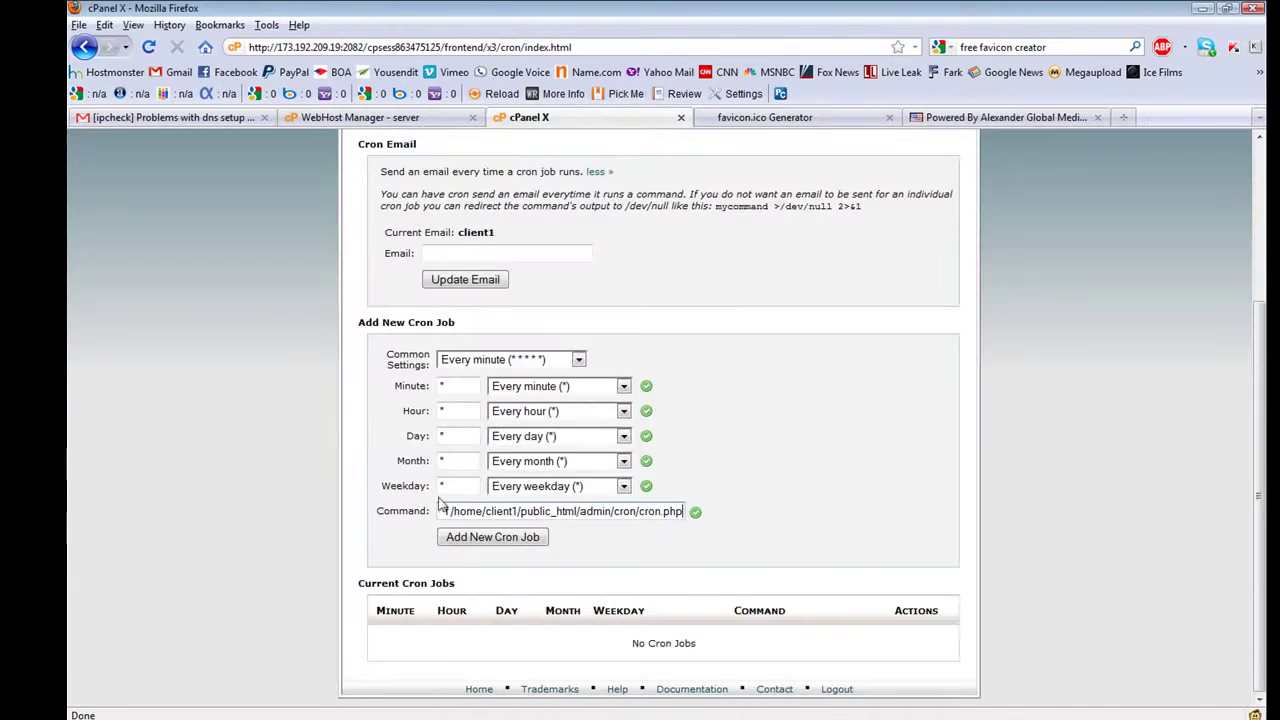
pyautogui.click(500, 538)
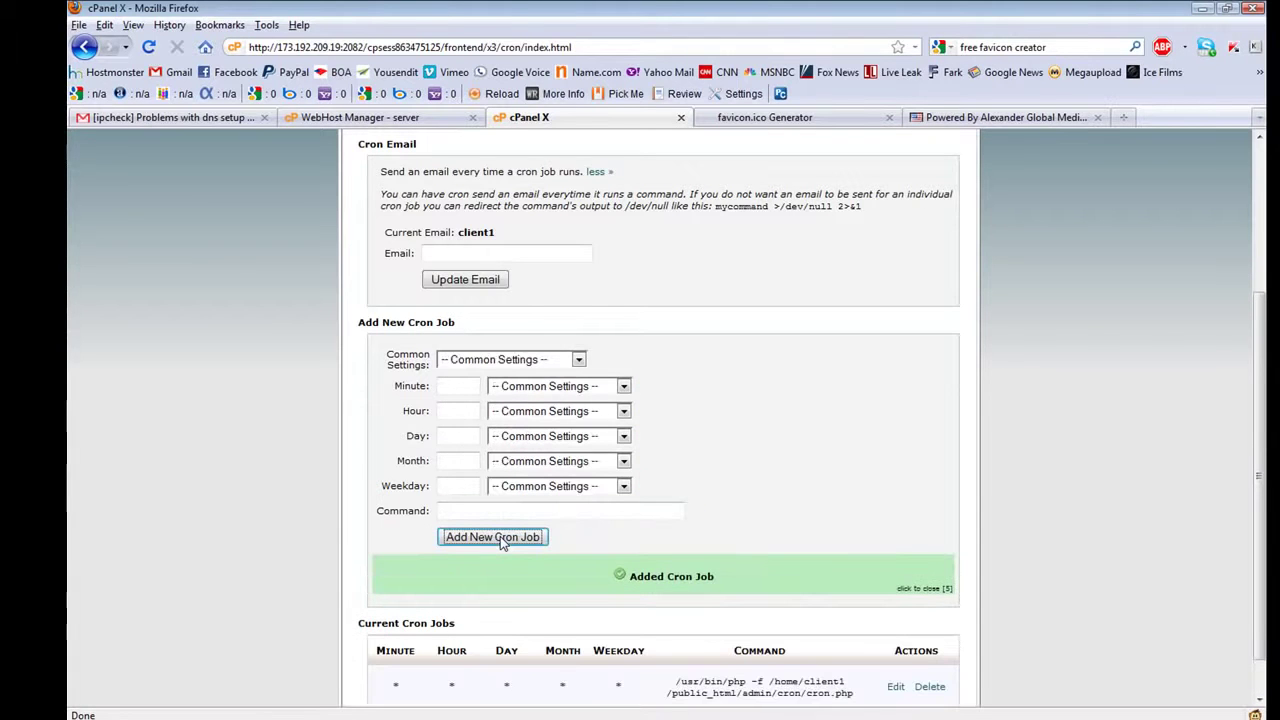
pyautogui.scroll(-1, 310, 547)
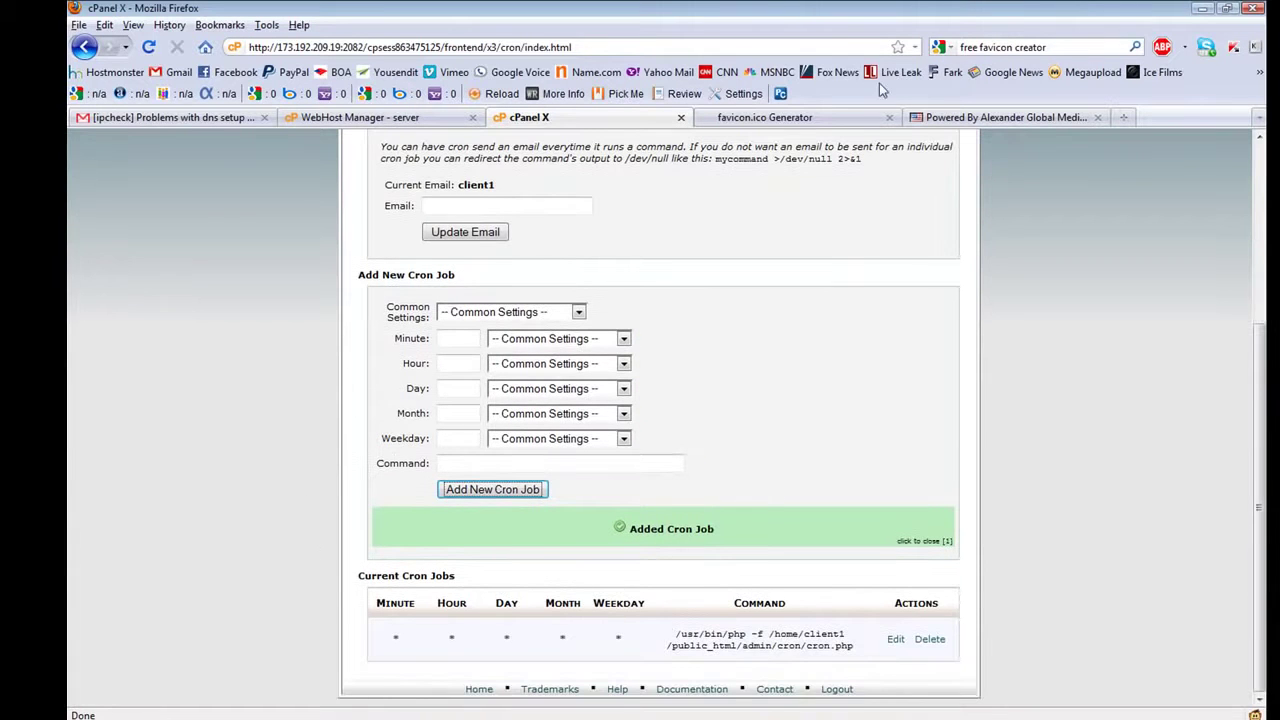
pyautogui.click(940, 117)
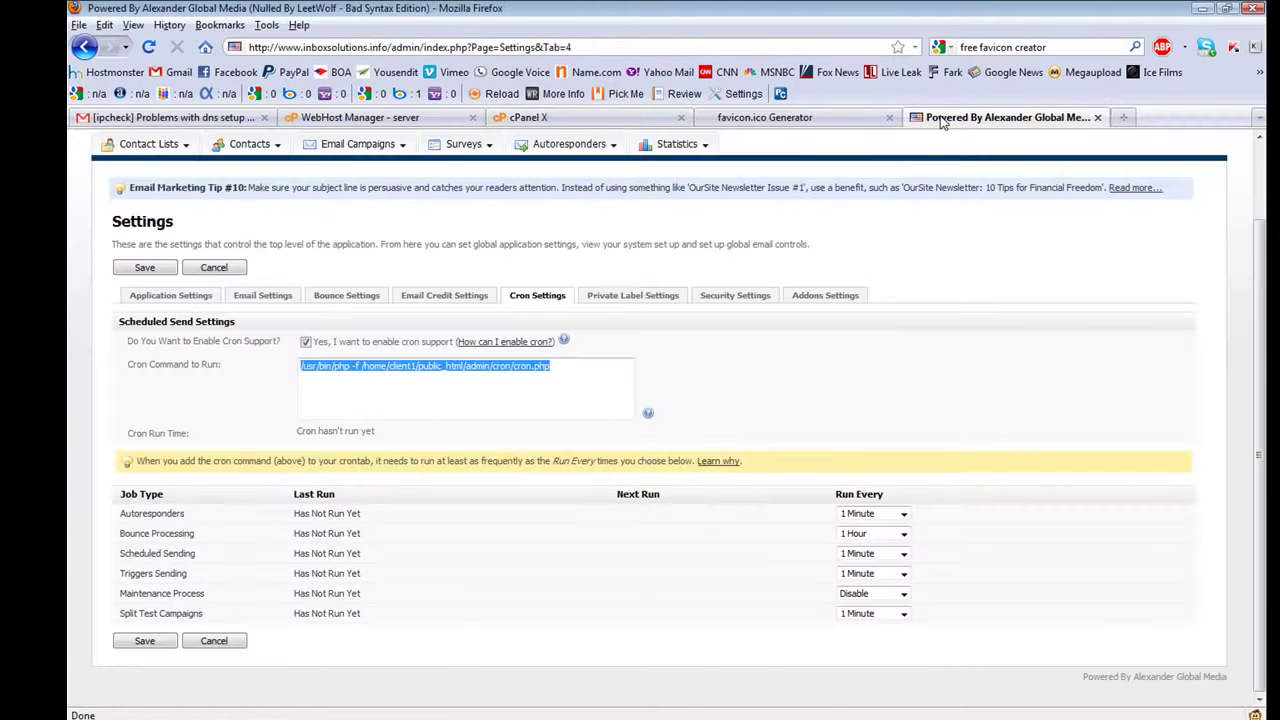
# Save the cron settings, open Email Campaigns > Send an Email Campaign, and select the domain in the address bar
pyautogui.click(150, 645)
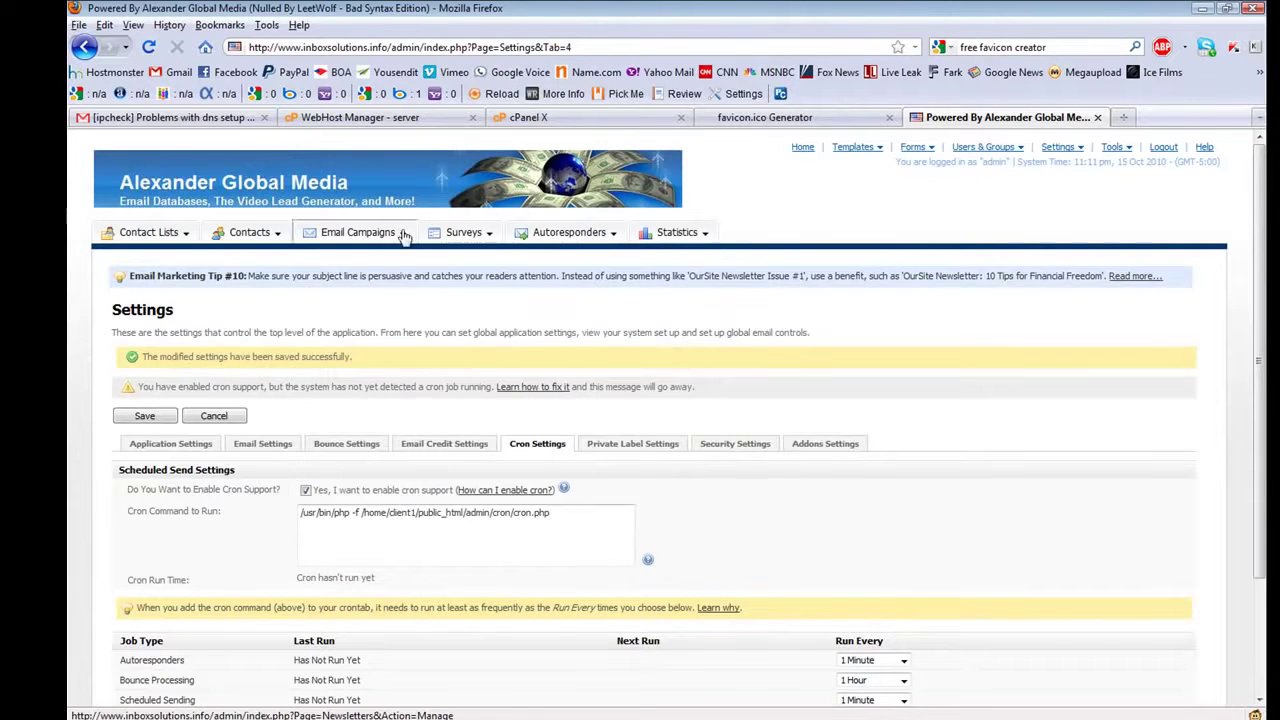
pyautogui.moveTo(404, 235)
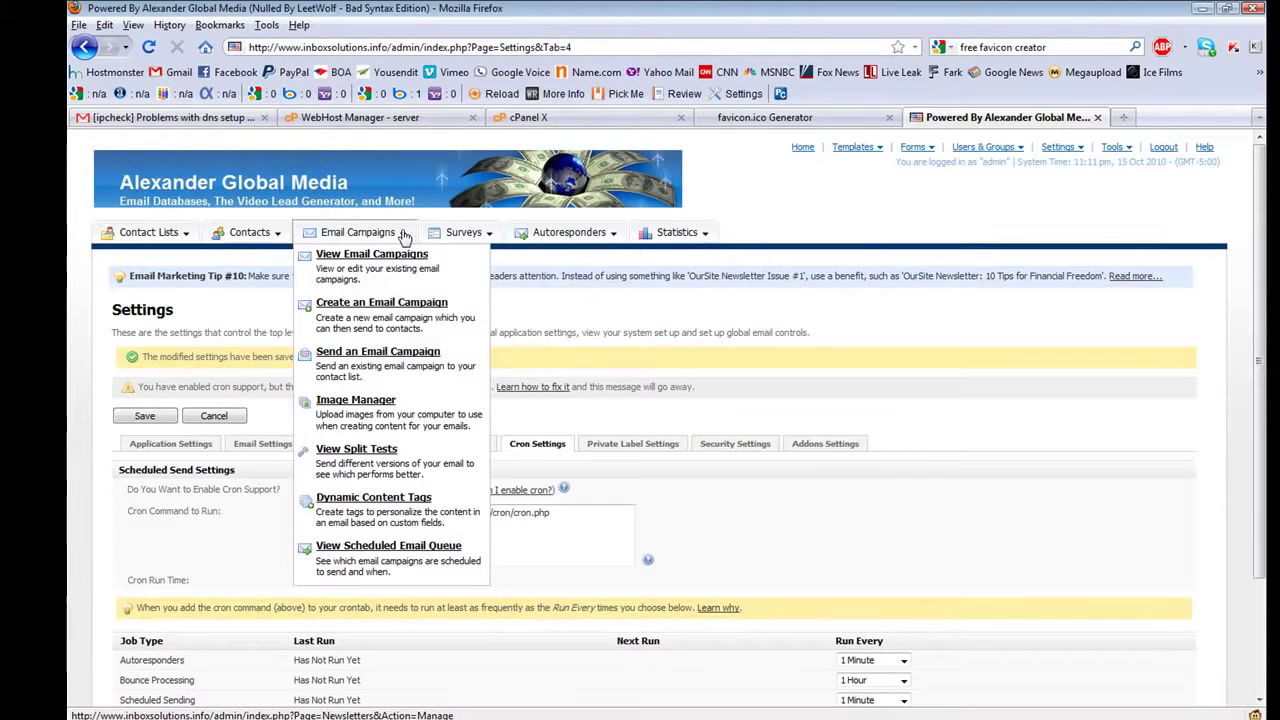
pyautogui.click(359, 362)
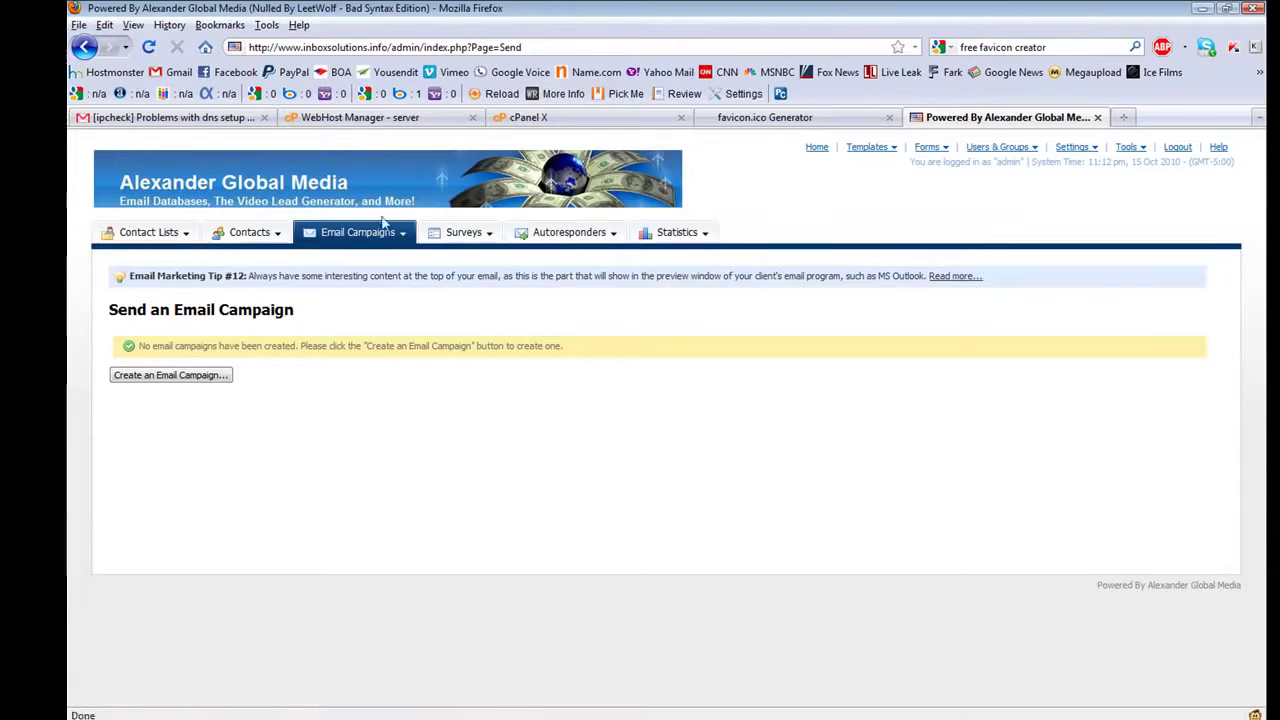
pyautogui.moveTo(386, 47); pyautogui.dragTo(248, 46)
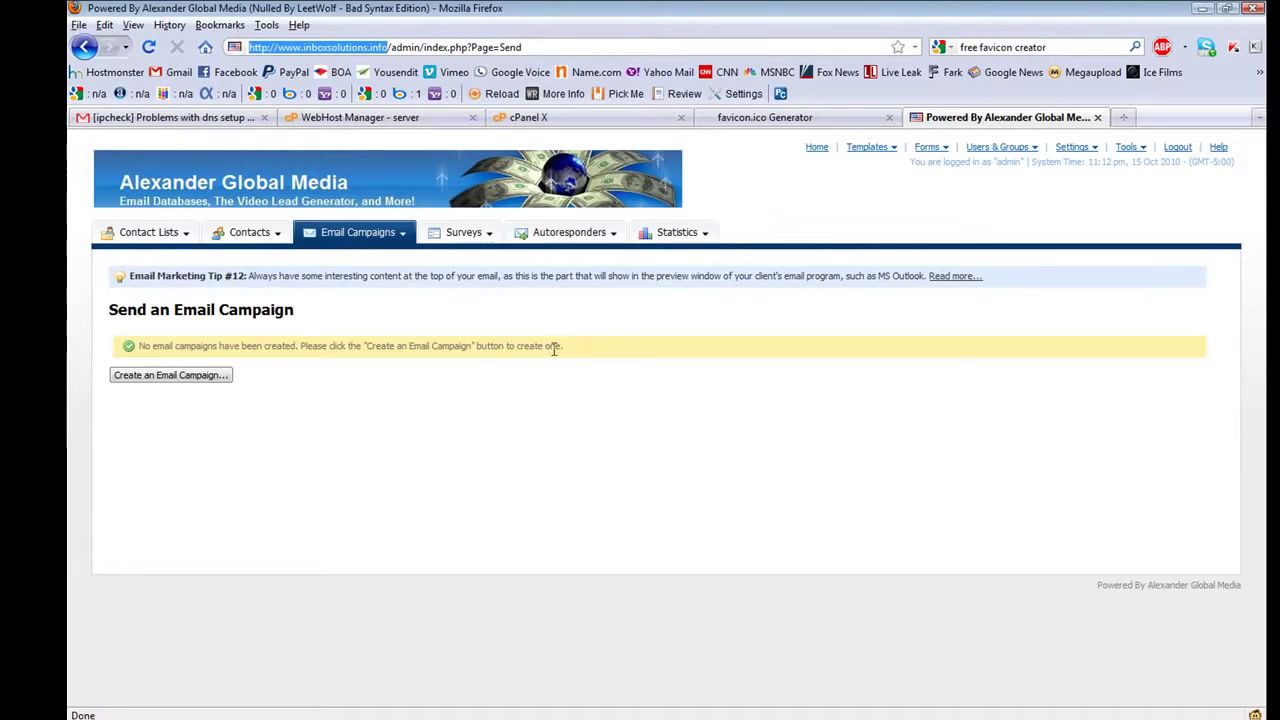
# Launch TextPad and dismiss its startup tip
pyautogui.press('super')
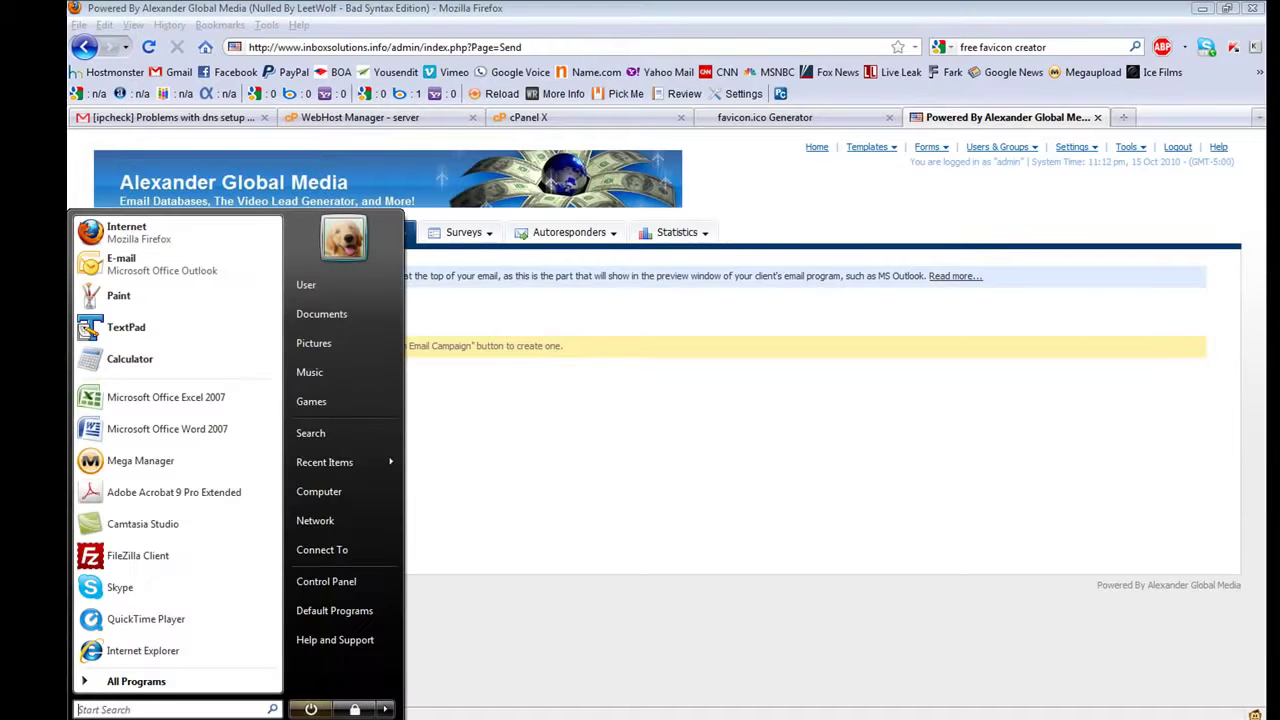
pyautogui.click(152, 332)
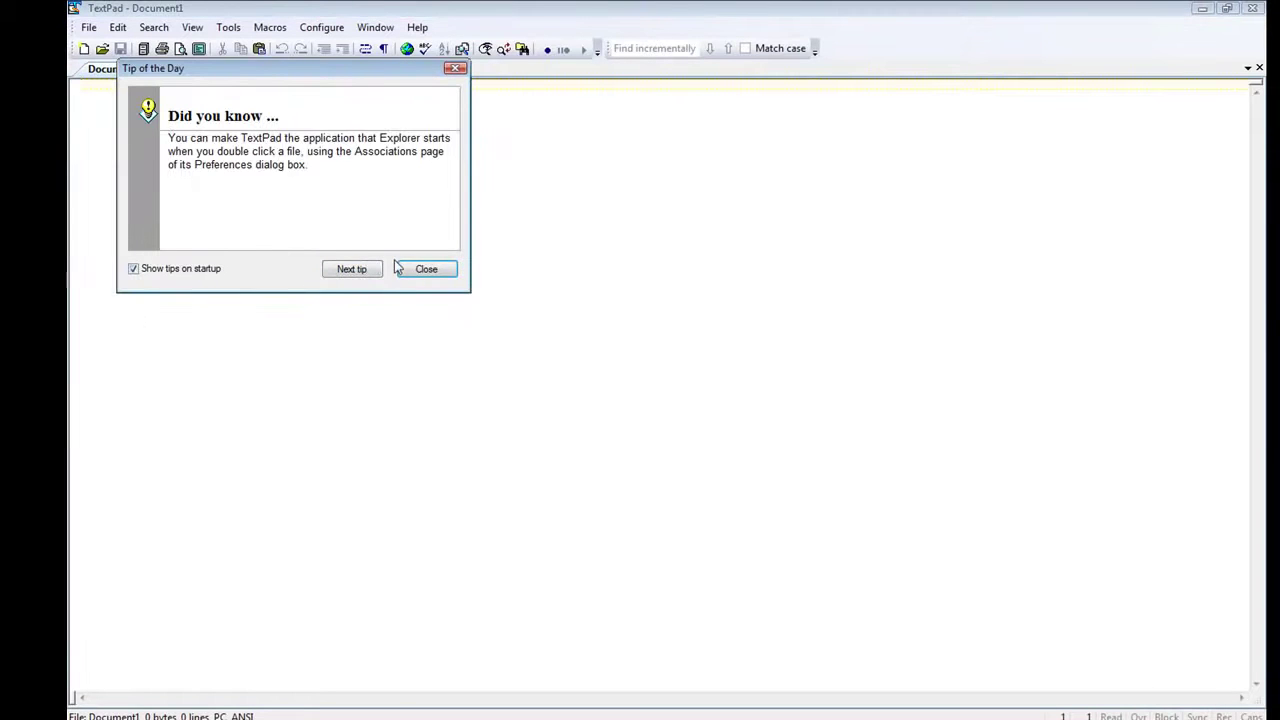
pyautogui.click(424, 270)
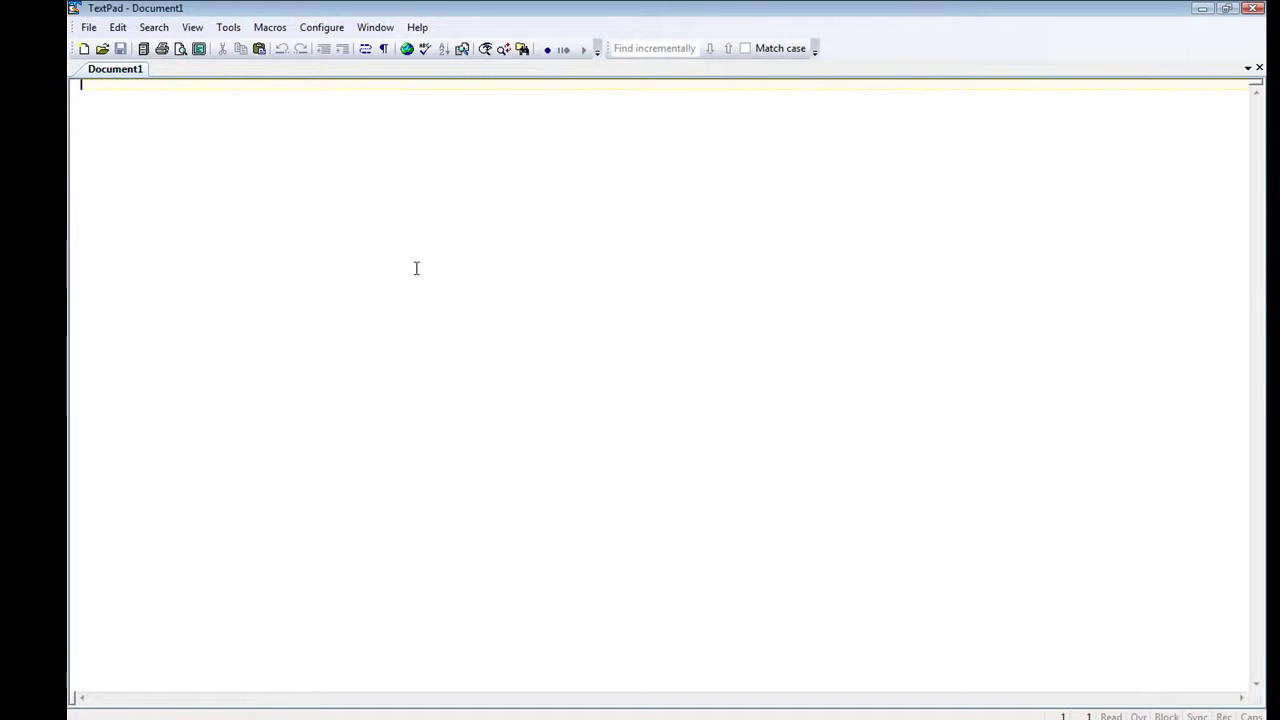
# Type 'Dear Support,' and 'I need the following domain(s) to be set up in the PTR for RDNS:'
pyautogui.write('Dear Suppr')
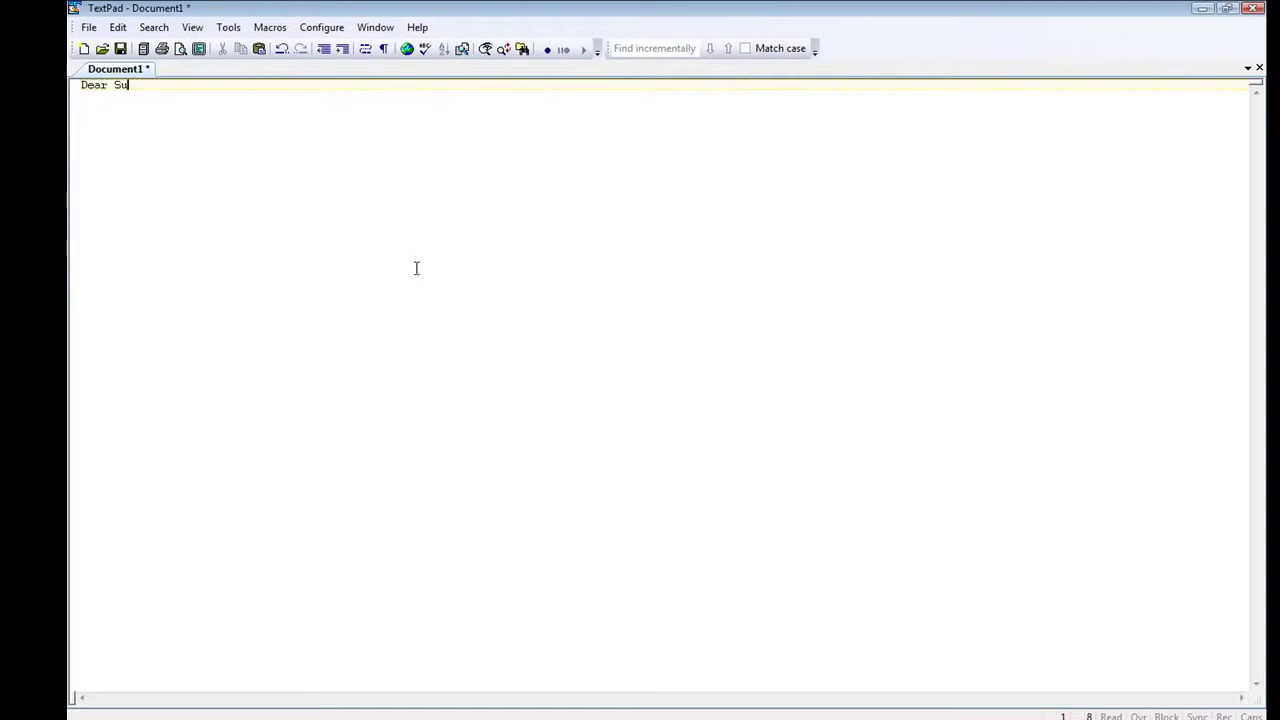
pyautogui.write('o')
pyautogui.press('BackSpace')
pyautogui.press('BackSpace')
pyautogui.write('or')
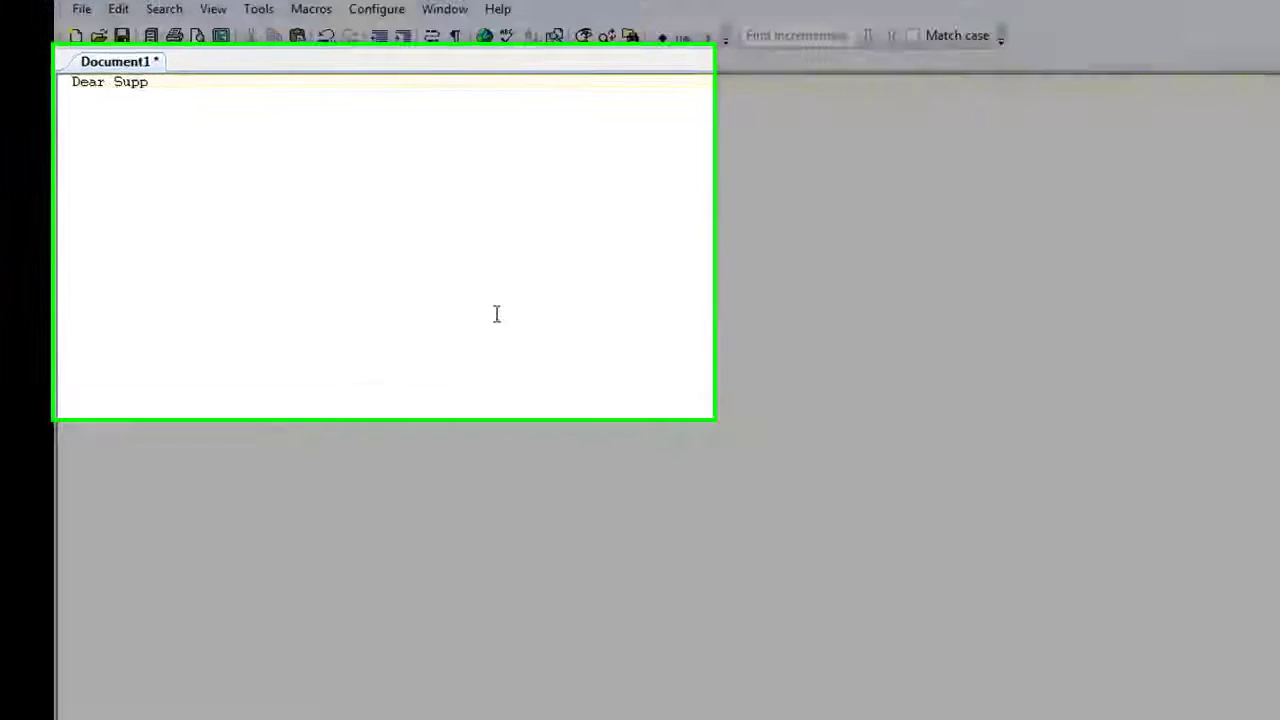
pyautogui.write('t')
pyautogui.write(',')
pyautogui.press('Return')
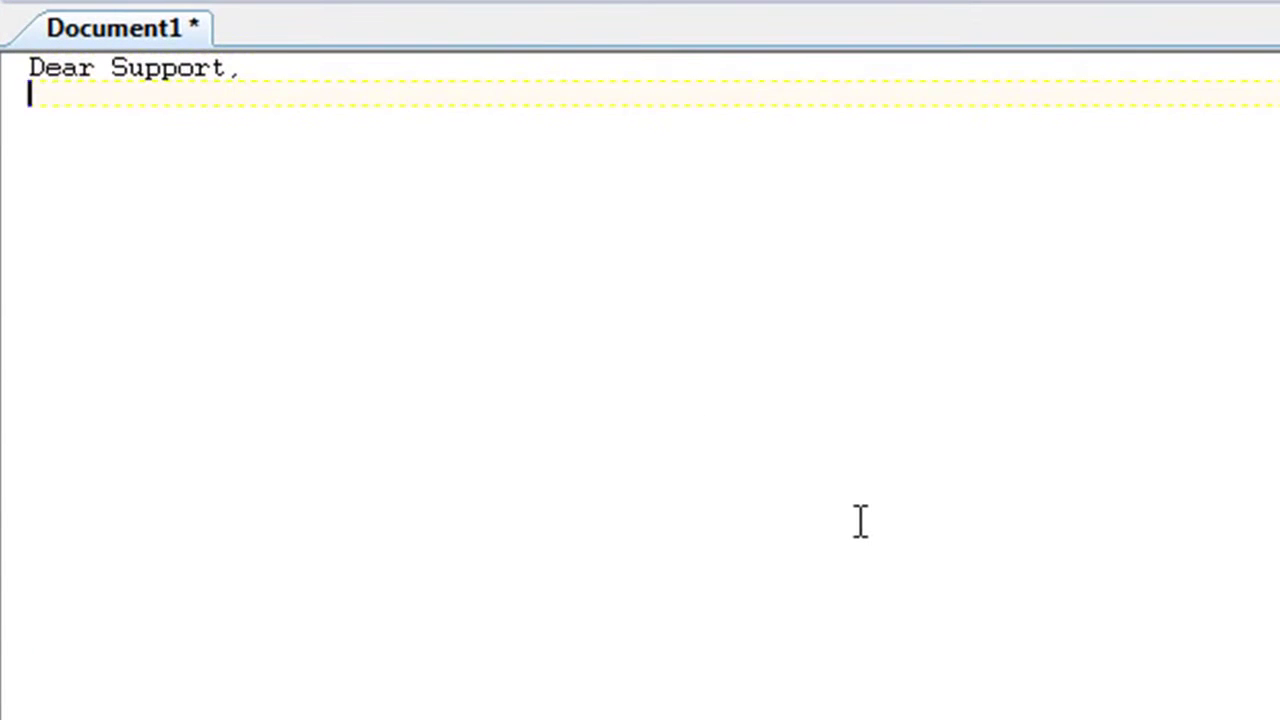
pyautogui.press('Tab')
pyautogui.press('BackSpace')
pyautogui.press('BackSpace')
pyautogui.write('I need the fol')
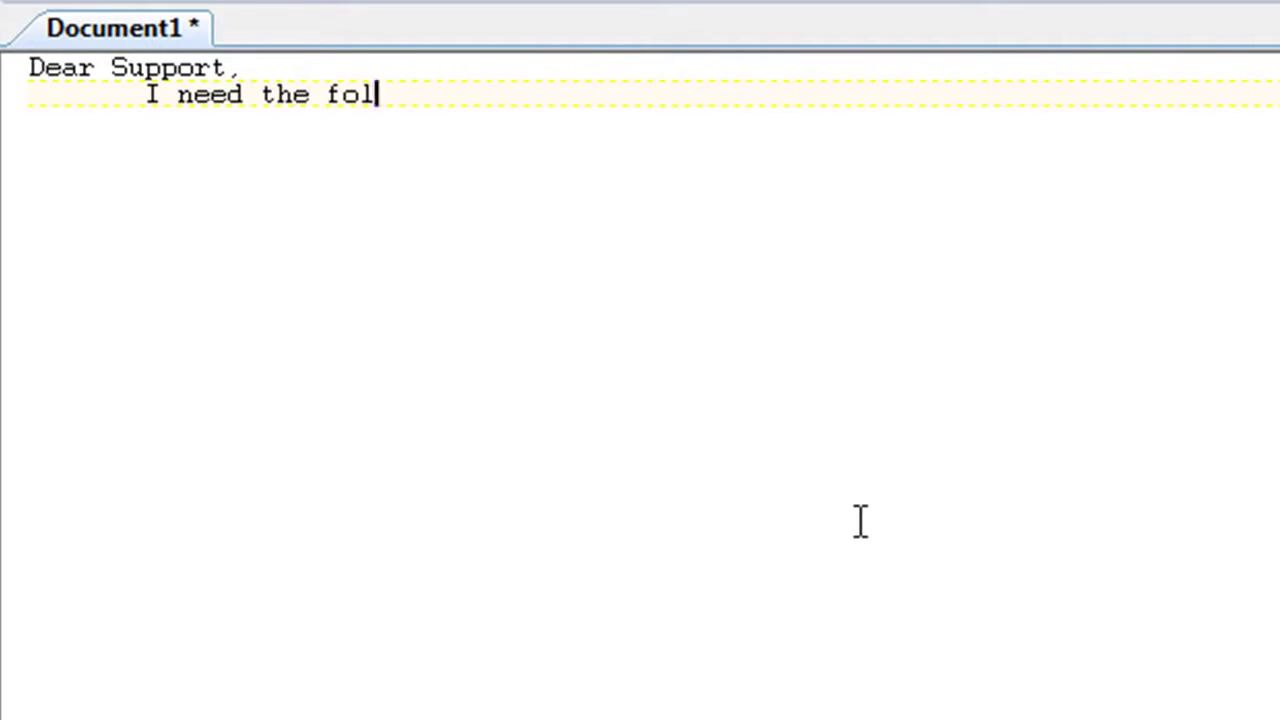
pyautogui.write('lowing domain')
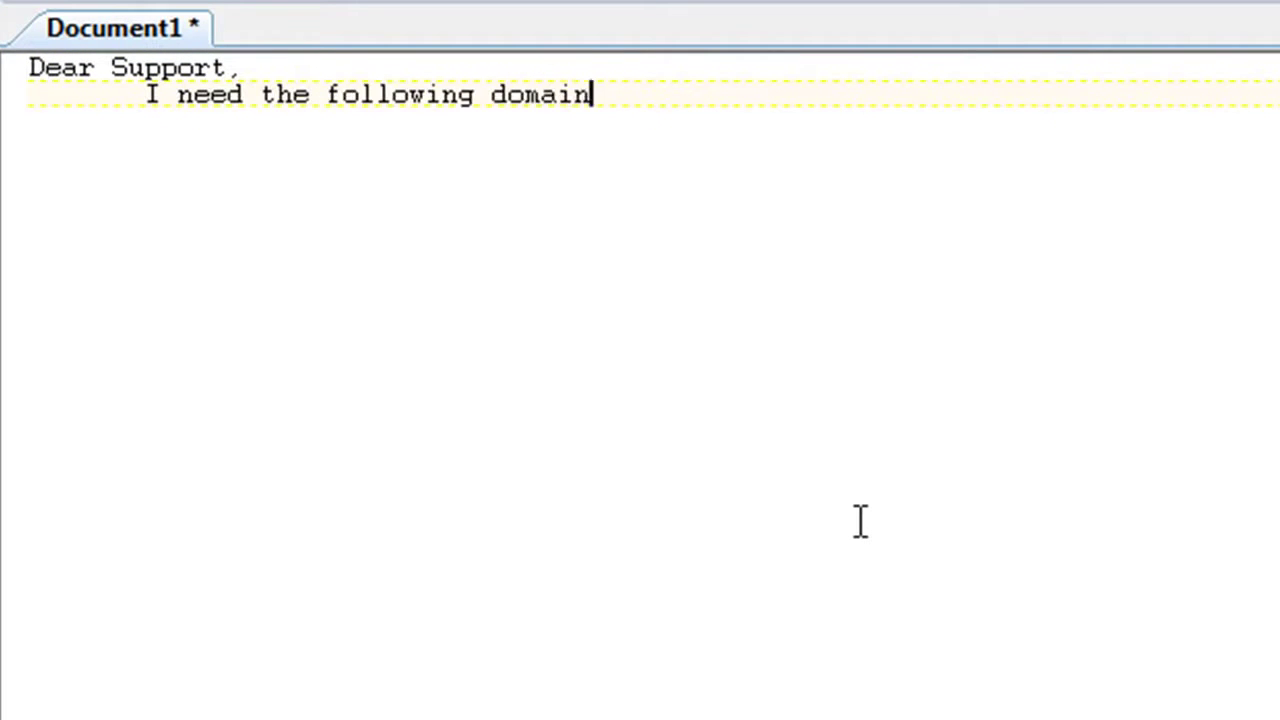
pyautogui.write('(s) to be s')
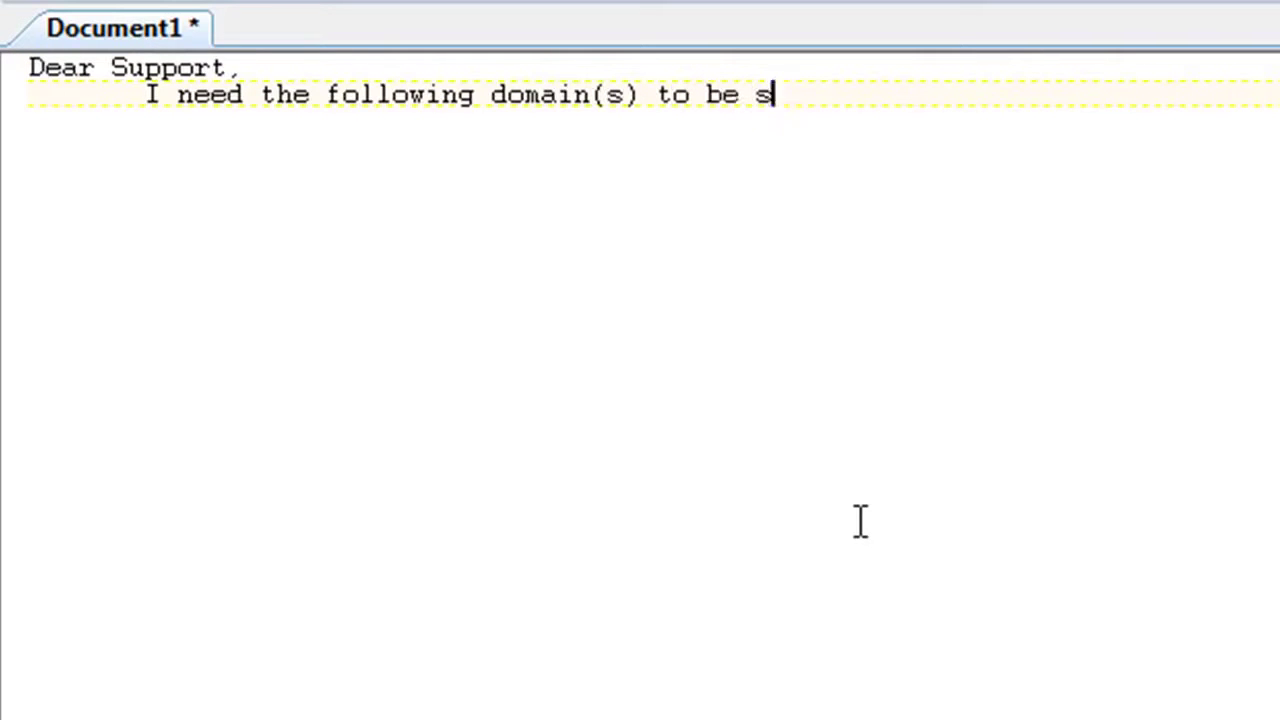
pyautogui.write('et up ')
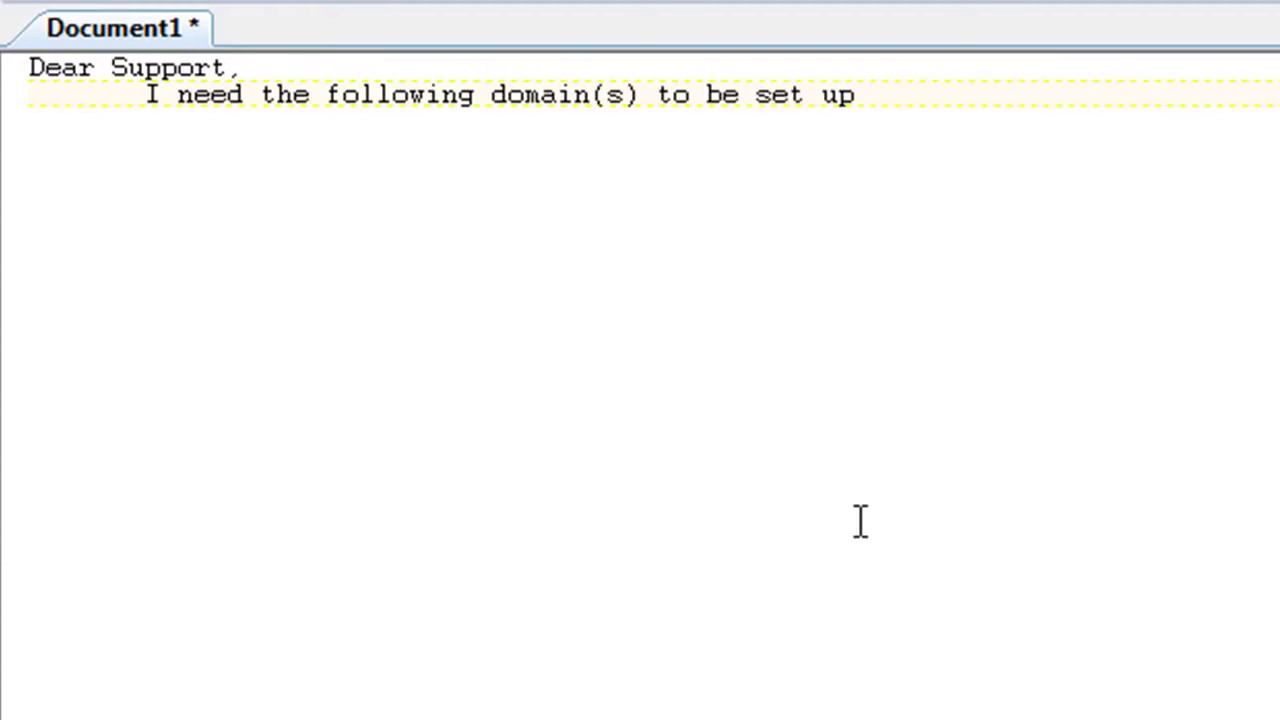
pyautogui.write('in the')
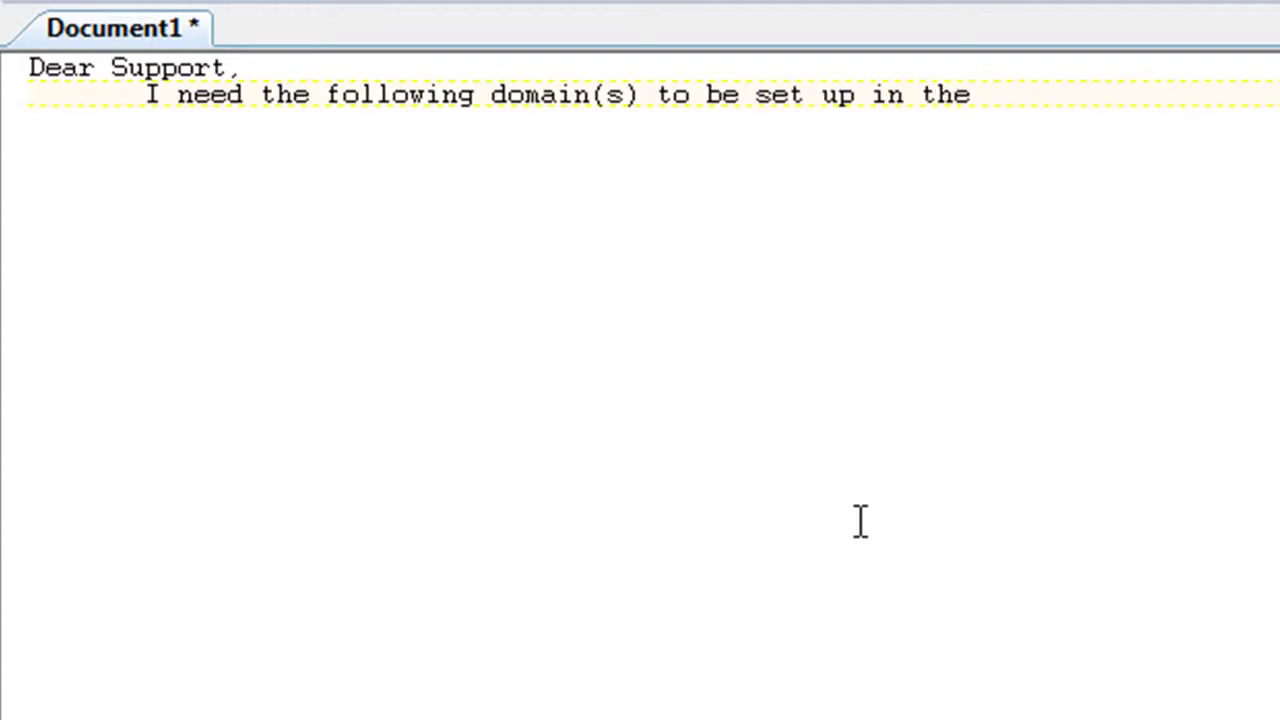
pyautogui.write(' PTR for ')
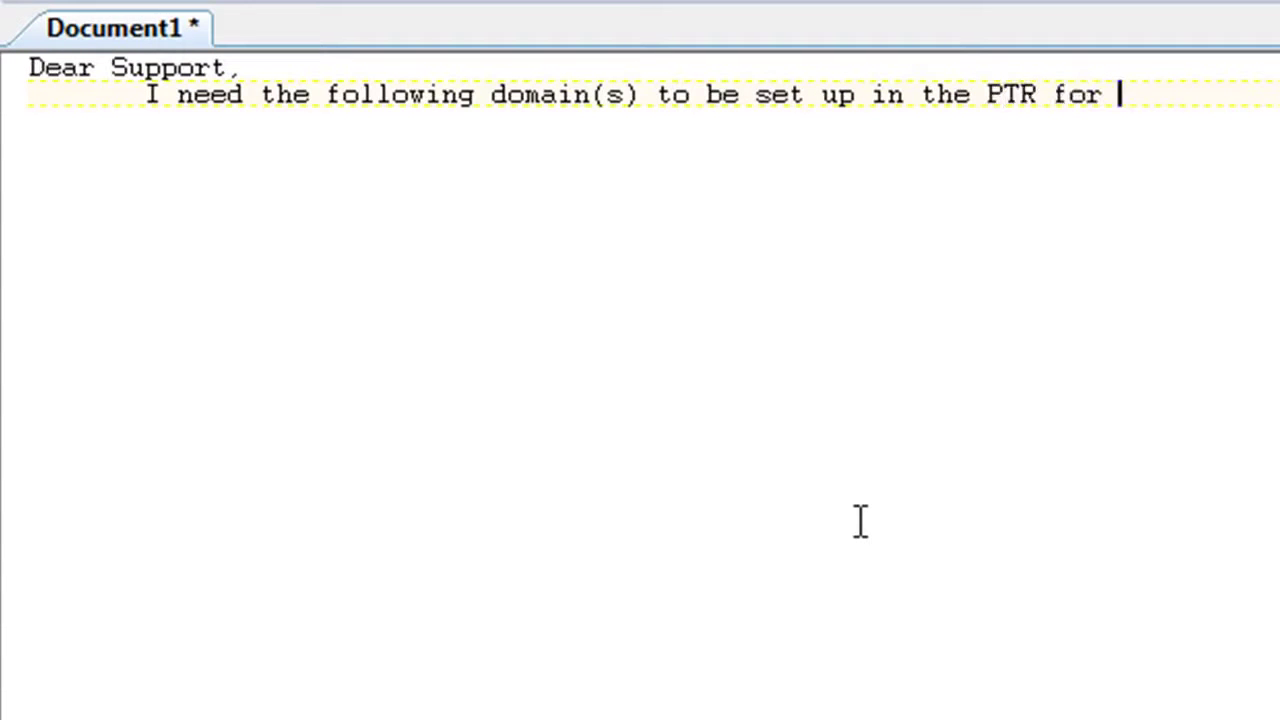
pyautogui.write('RDNS:')
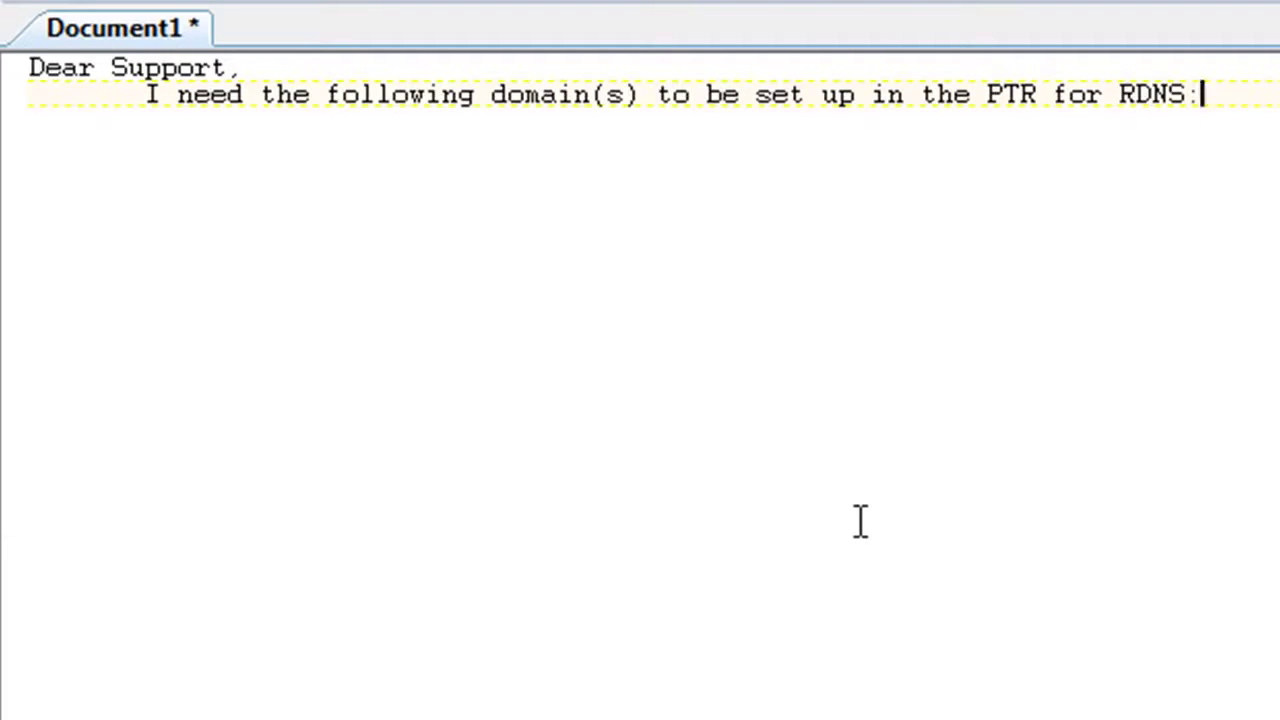
pyautogui.press('Return')
pyautogui.press('Return')
pyautogui.write('http://www.inboxsolutions.info')
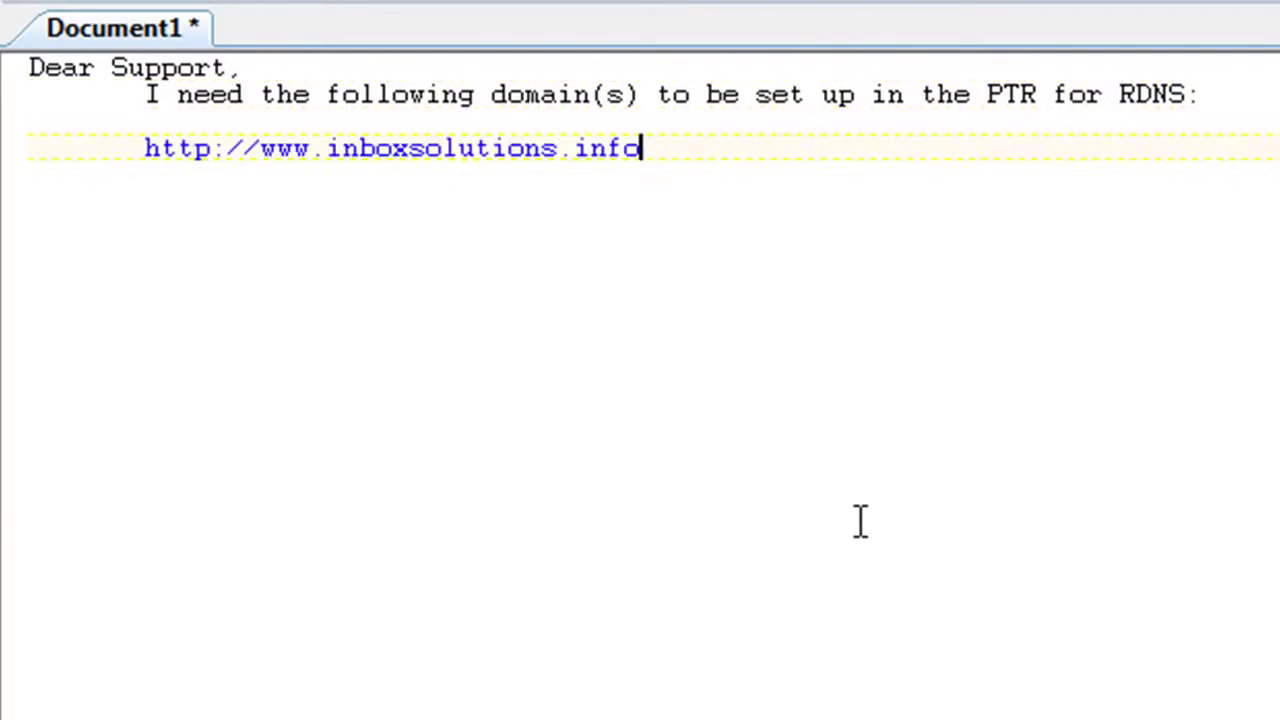
pyautogui.click(1192, 92)
pyautogui.write('(AS')
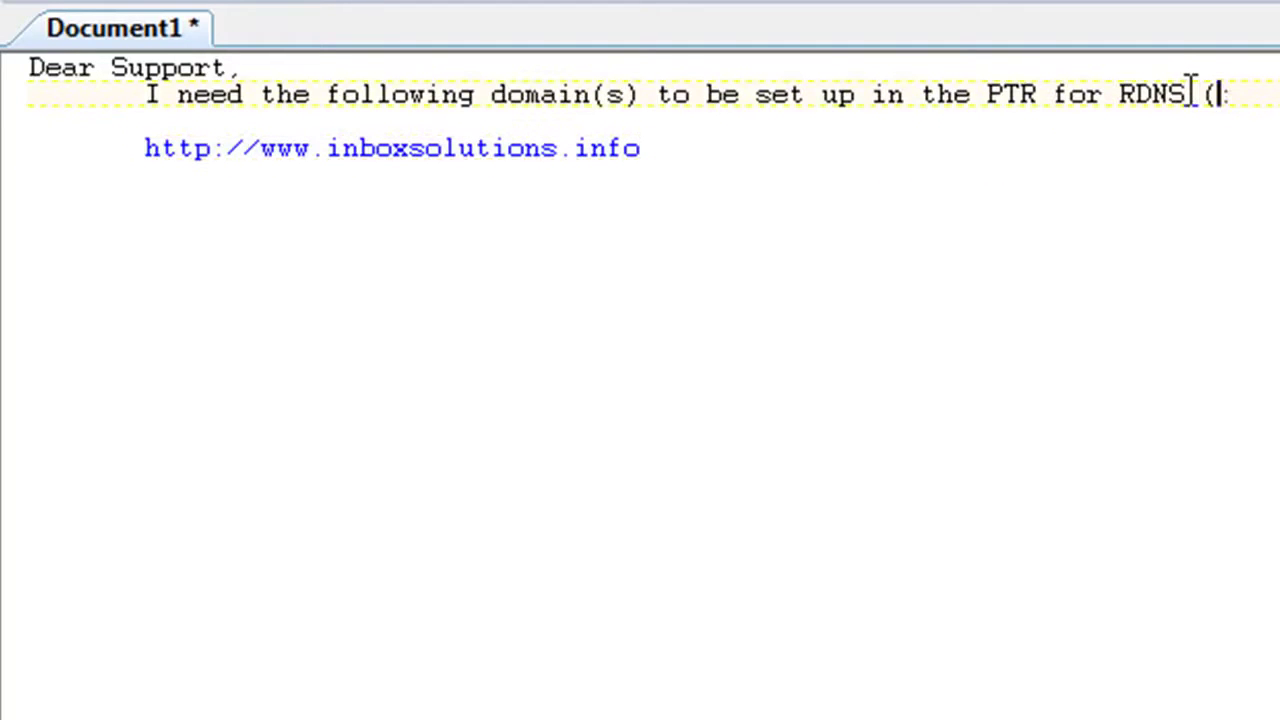
pyautogui.write('AP')
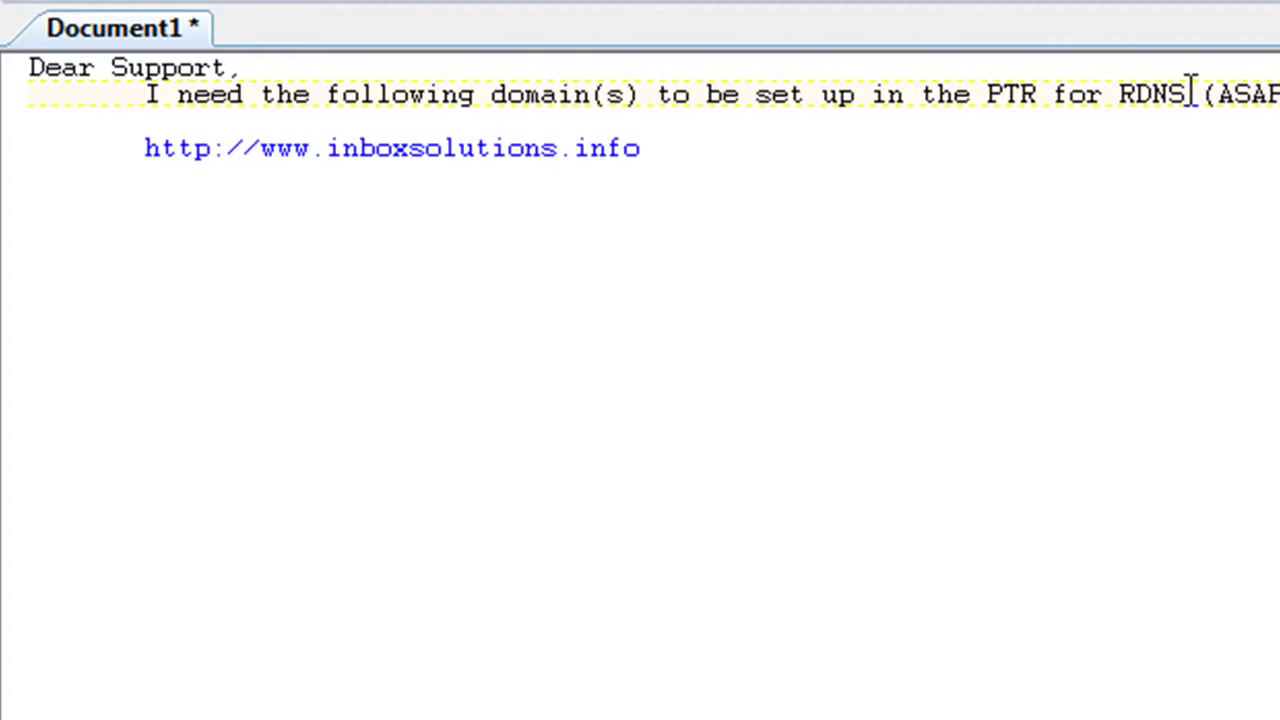
pyautogui.write('!)')
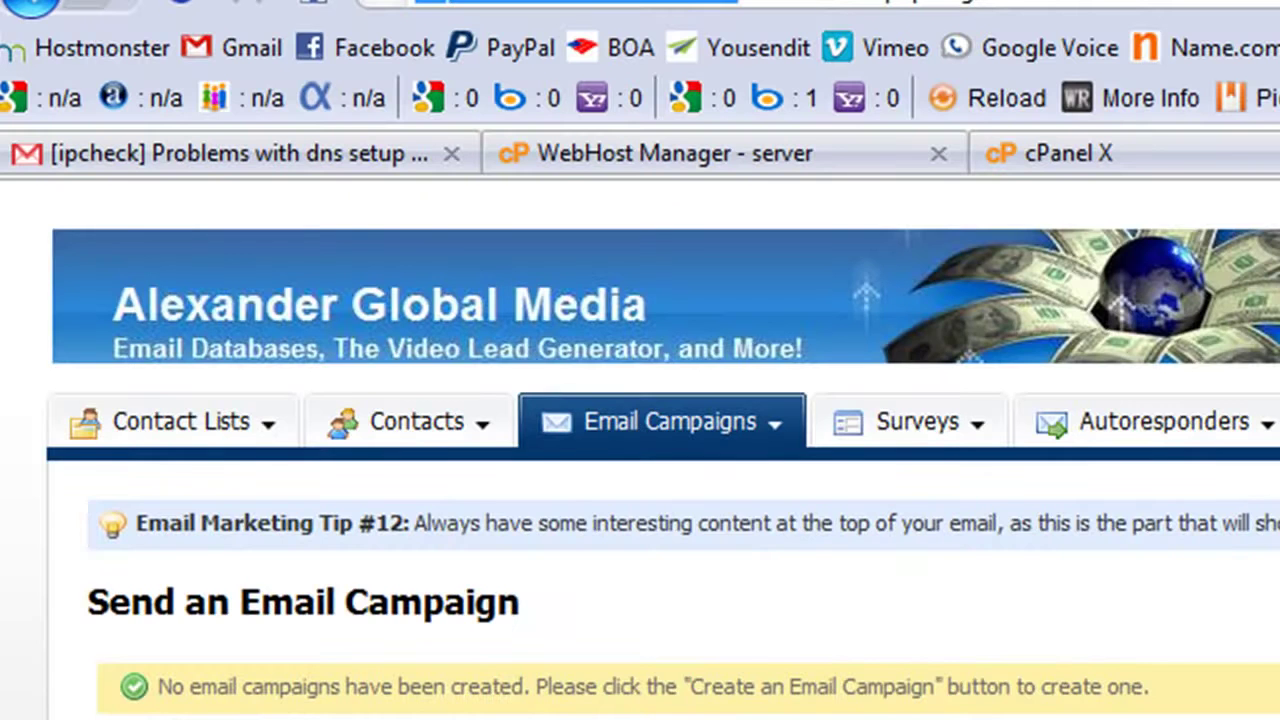
# Search Google for mxtoolbox and open the MxToolbox MX Lookup tool
pyautogui.press('Return')
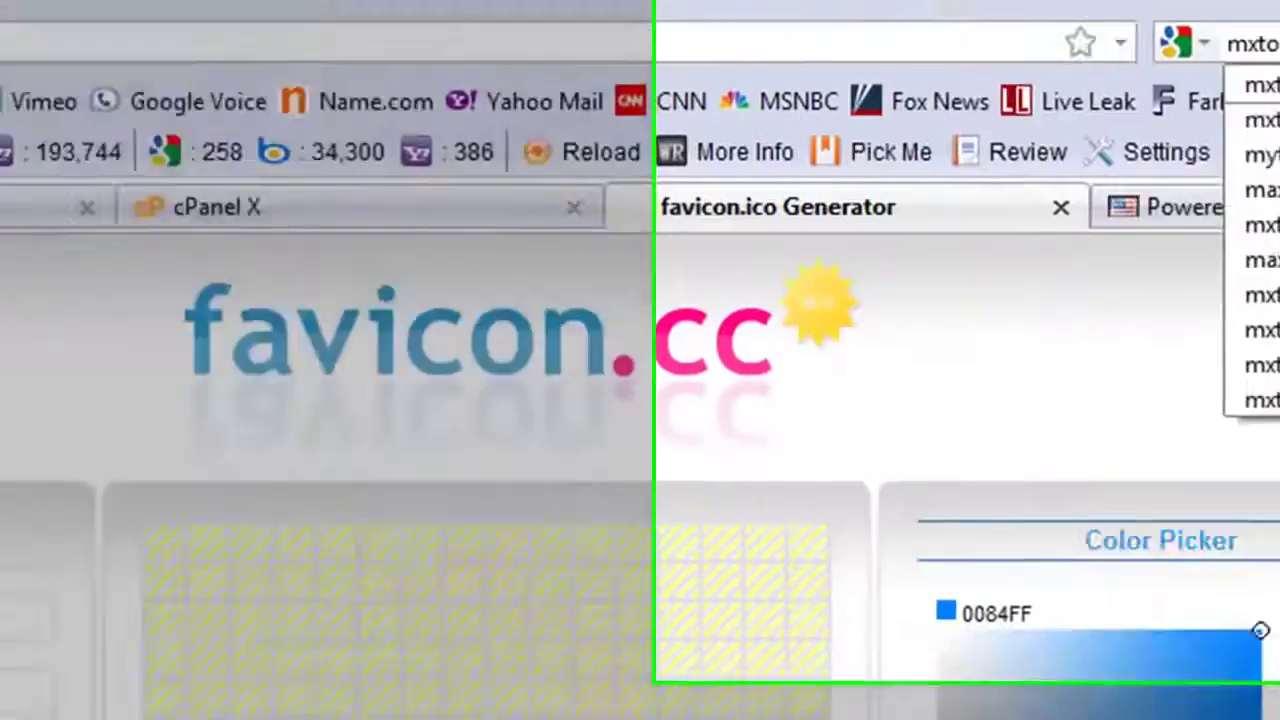
pyautogui.write('ol')
pyautogui.click(645, 126)
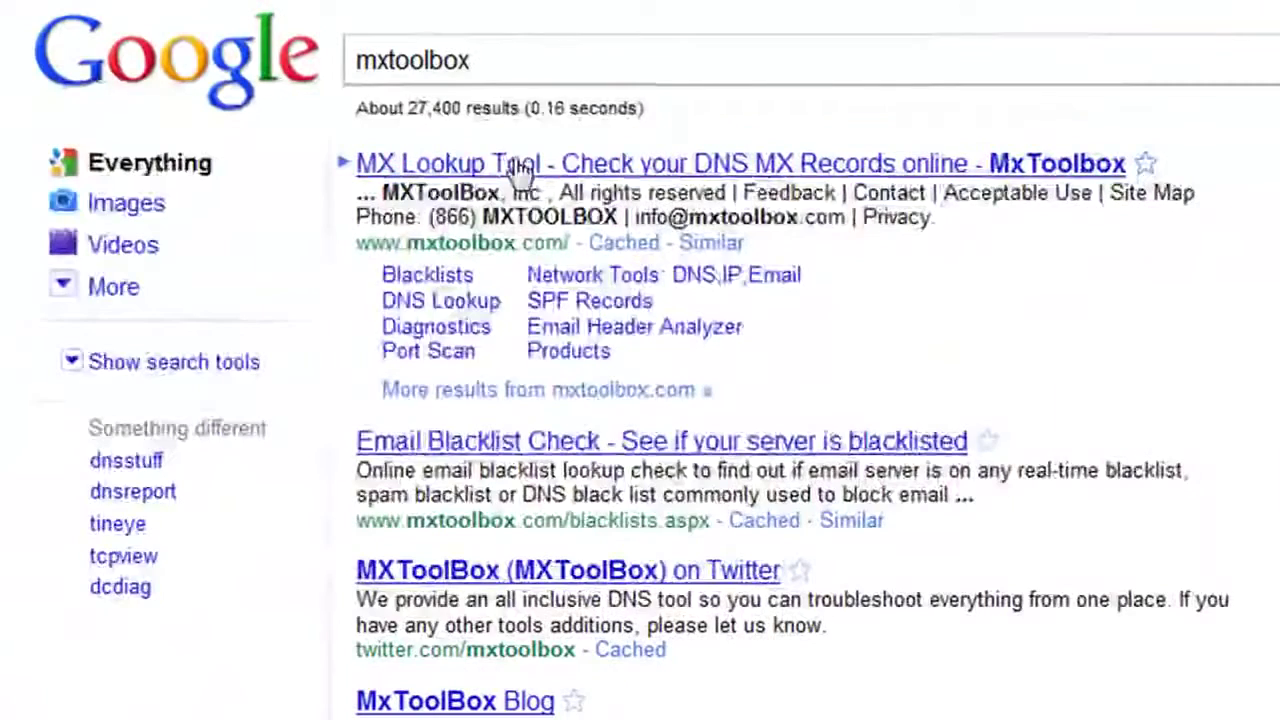
pyautogui.click(520, 172)
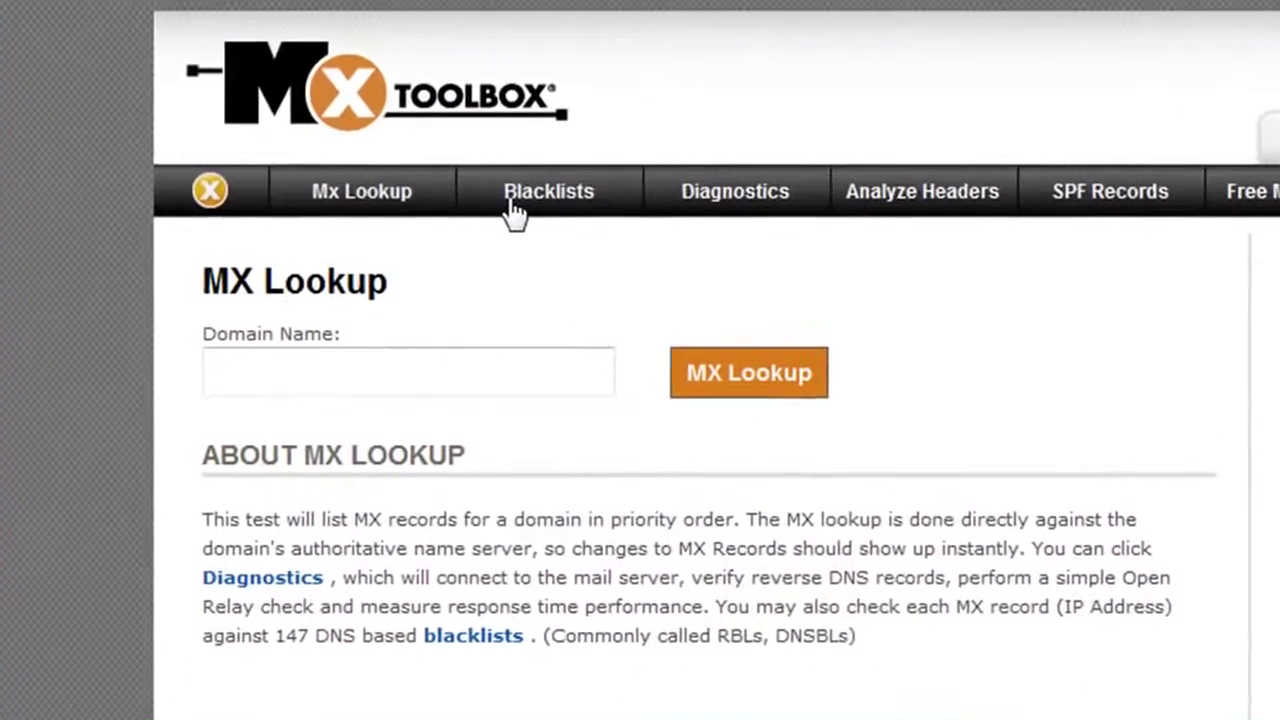
# Run an MX lookup on inboxsolutions.info, confirming it points to 173.192.209.19, then return to Interspire
pyautogui.click(294, 368)
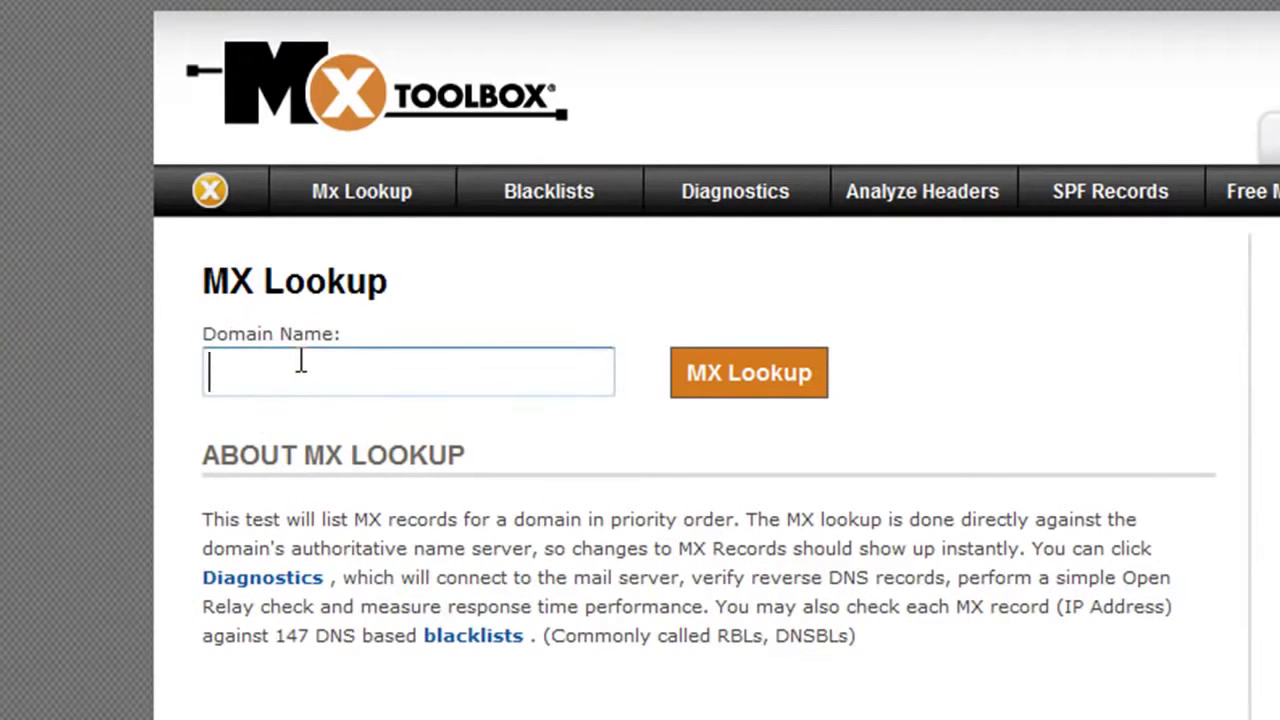
pyautogui.write('http://www.inboxsolutions.info')
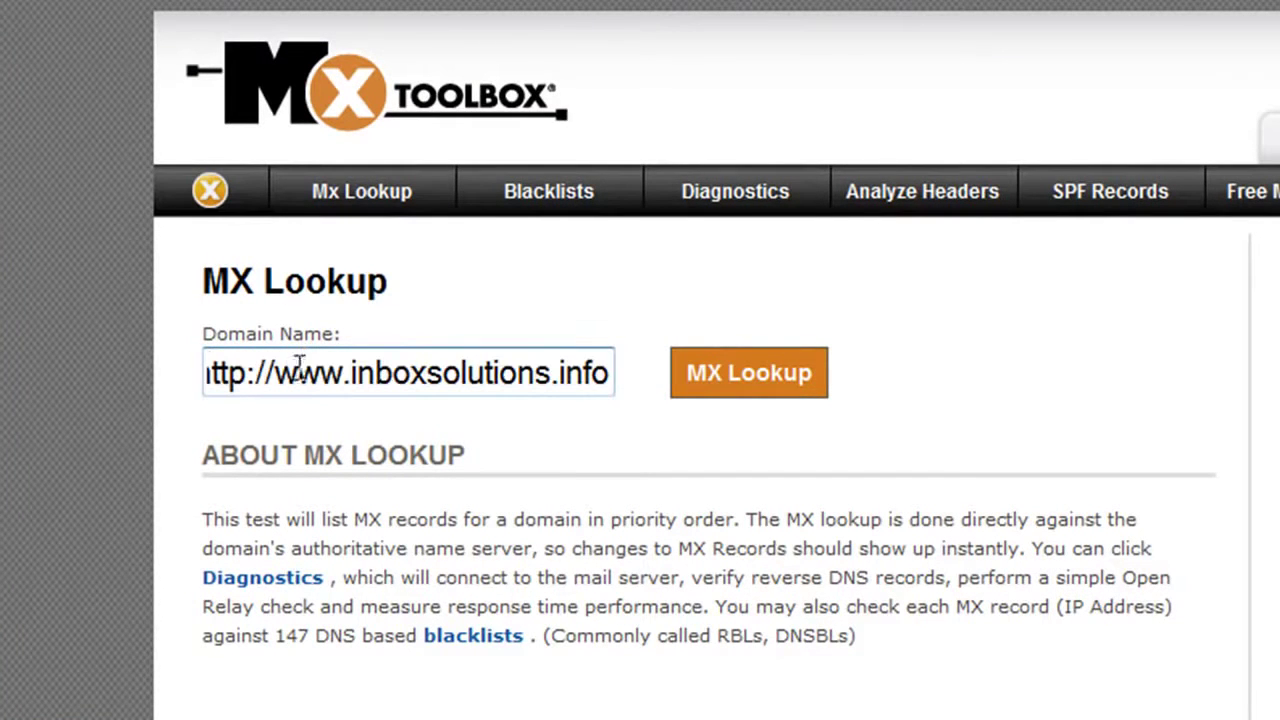
pyautogui.moveTo(352, 374); pyautogui.dragTo(206, 374)
pyautogui.press('BackSpace')
pyautogui.click(728, 370)
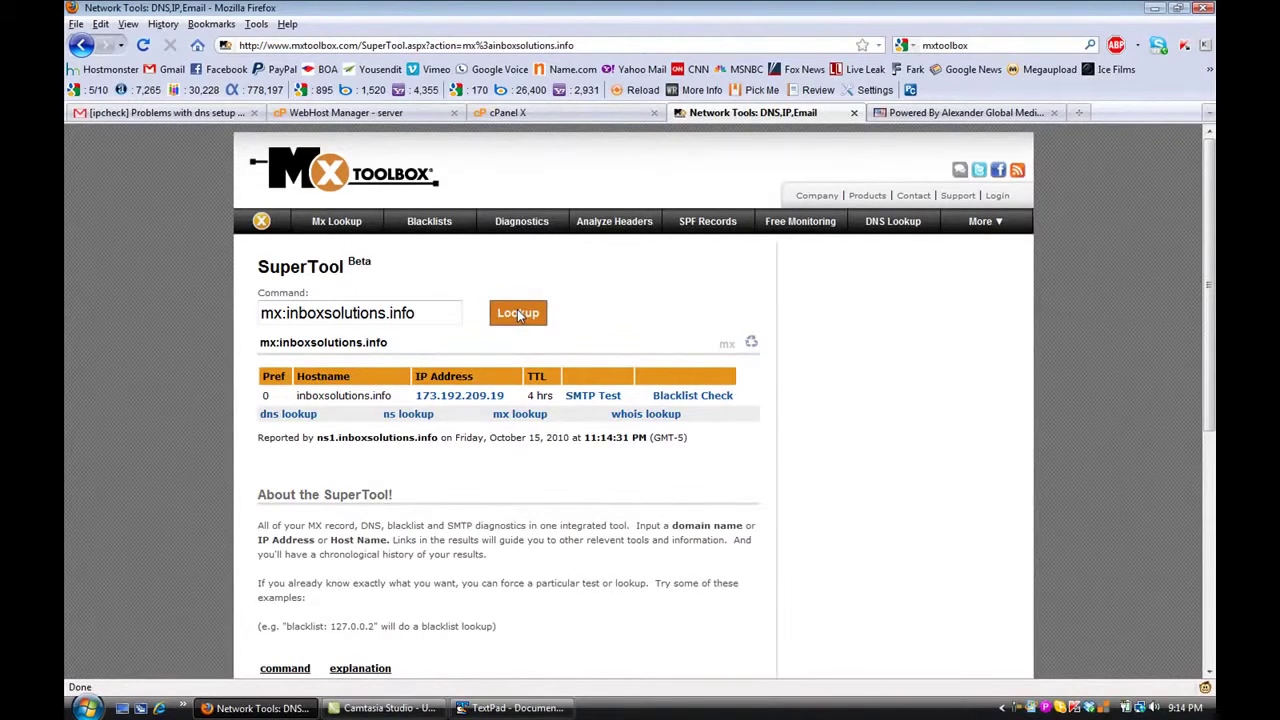
pyautogui.click(893, 114)
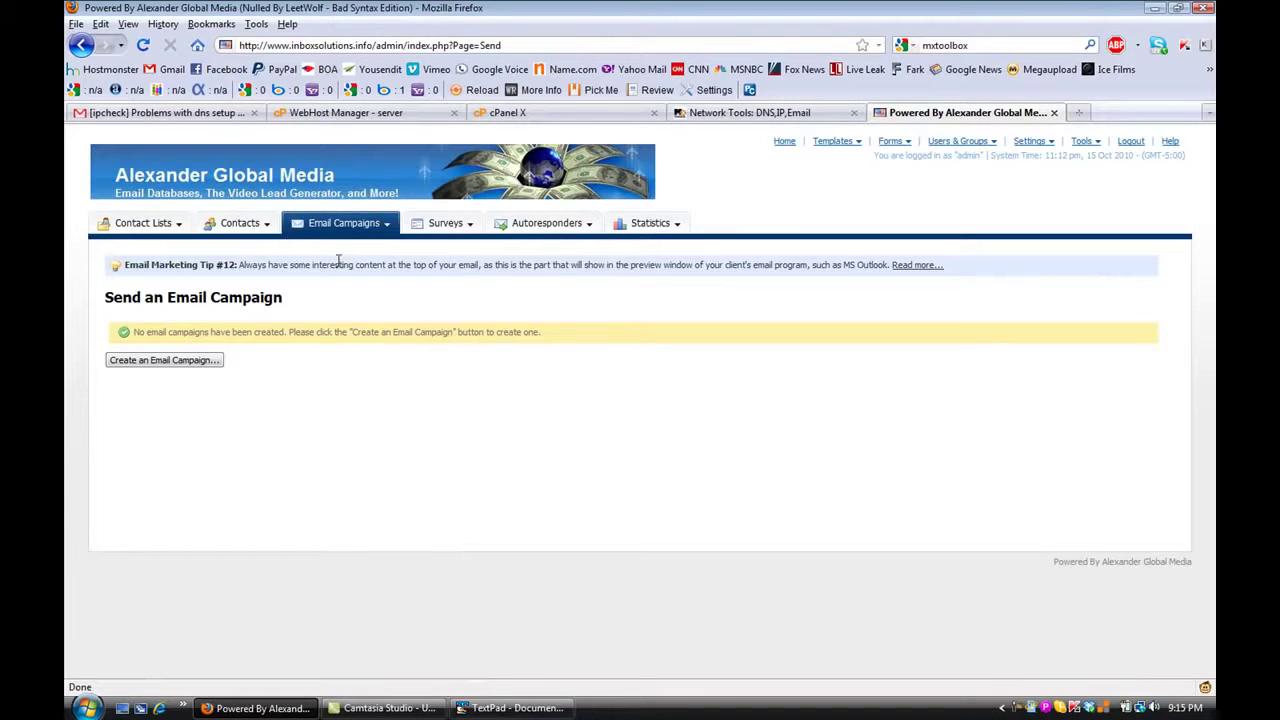
# Add the line 'Please notify me when these changes have been implemented' below the URL
pyautogui.click(497, 711)
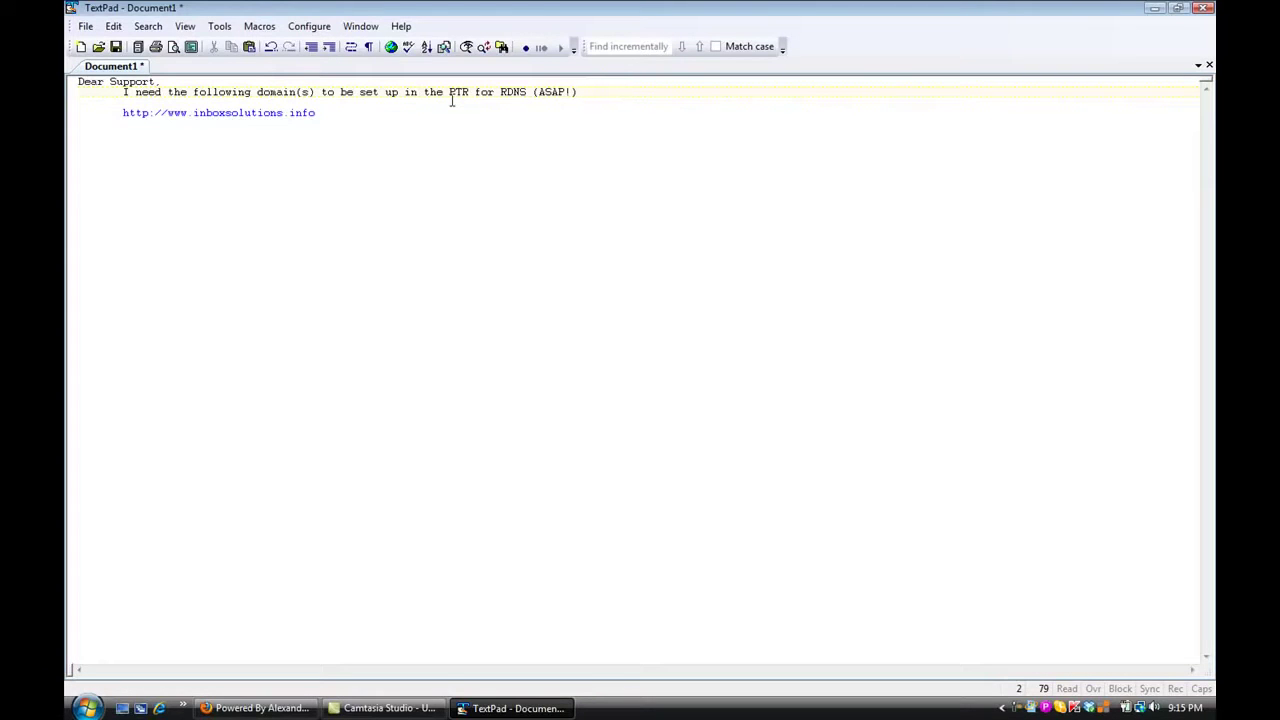
pyautogui.click(320, 114)
pyautogui.press('Return')
pyautogui.press('Return')
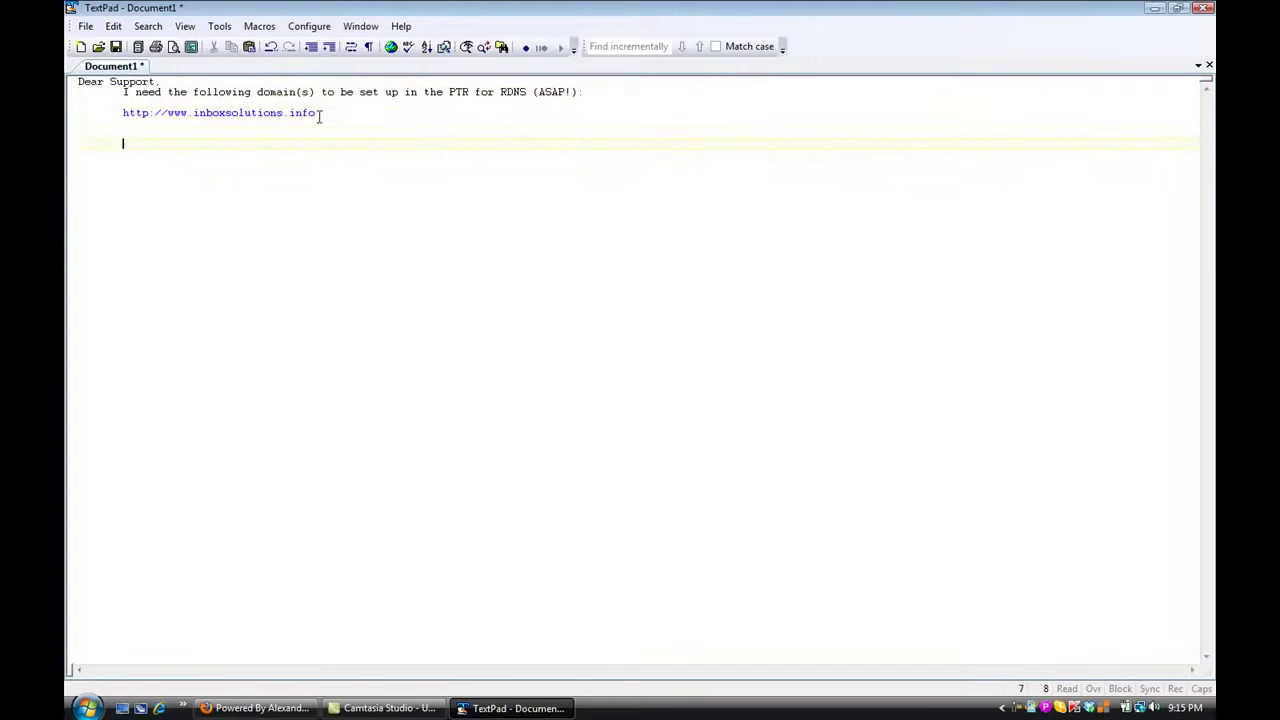
pyautogui.write('Please notify me when these changes ha')
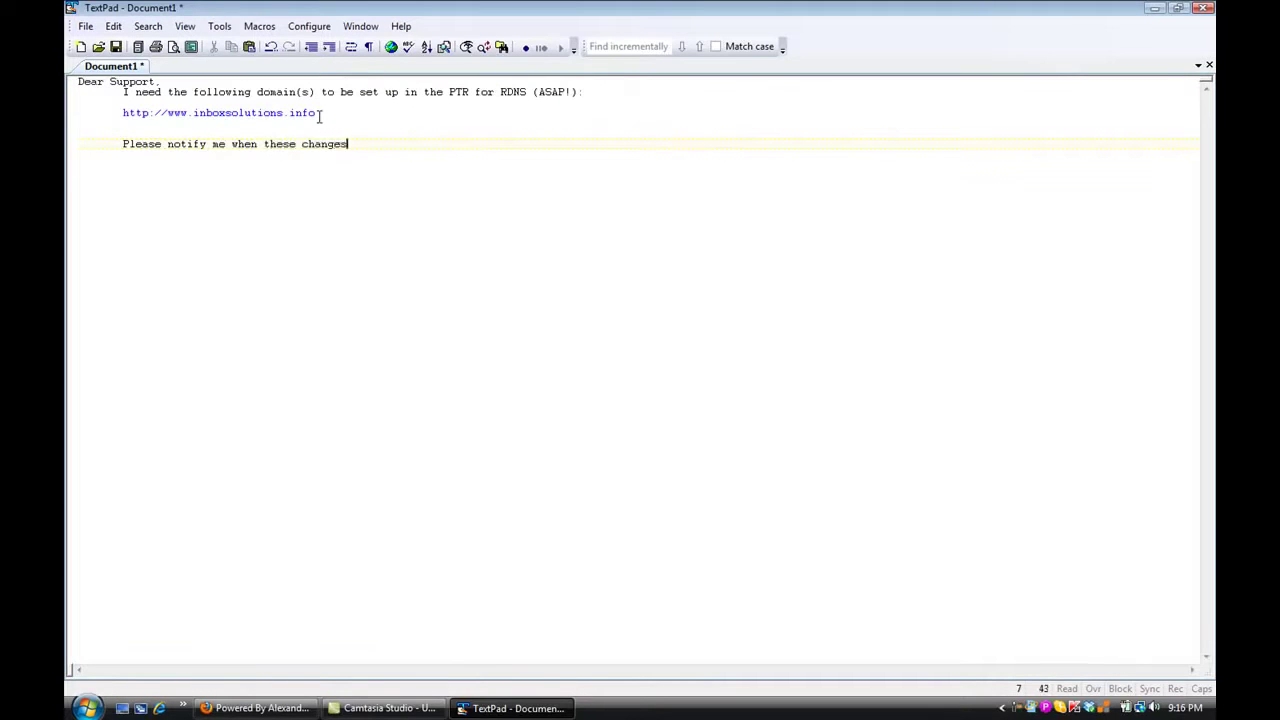
pyautogui.write('ve been implemented')
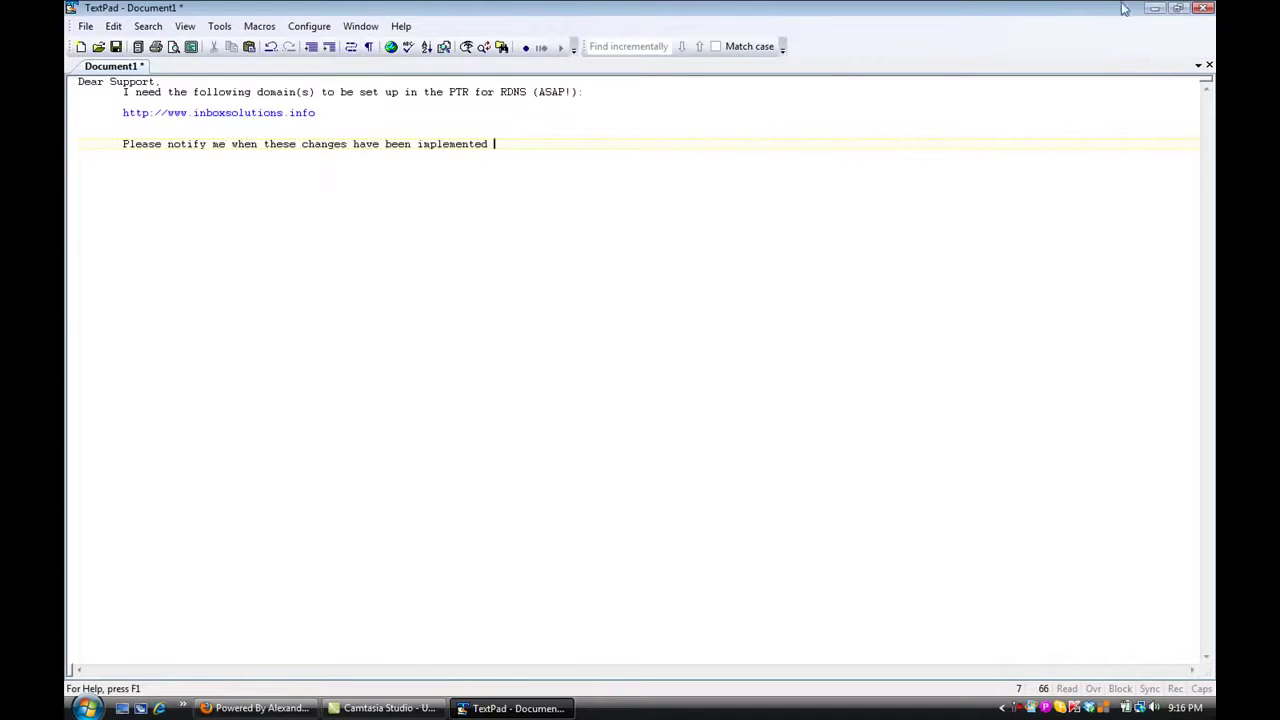
# Minimize TextPad and open Users & Groups > Create a User Group in Interspire
pyautogui.click(1152, 8)
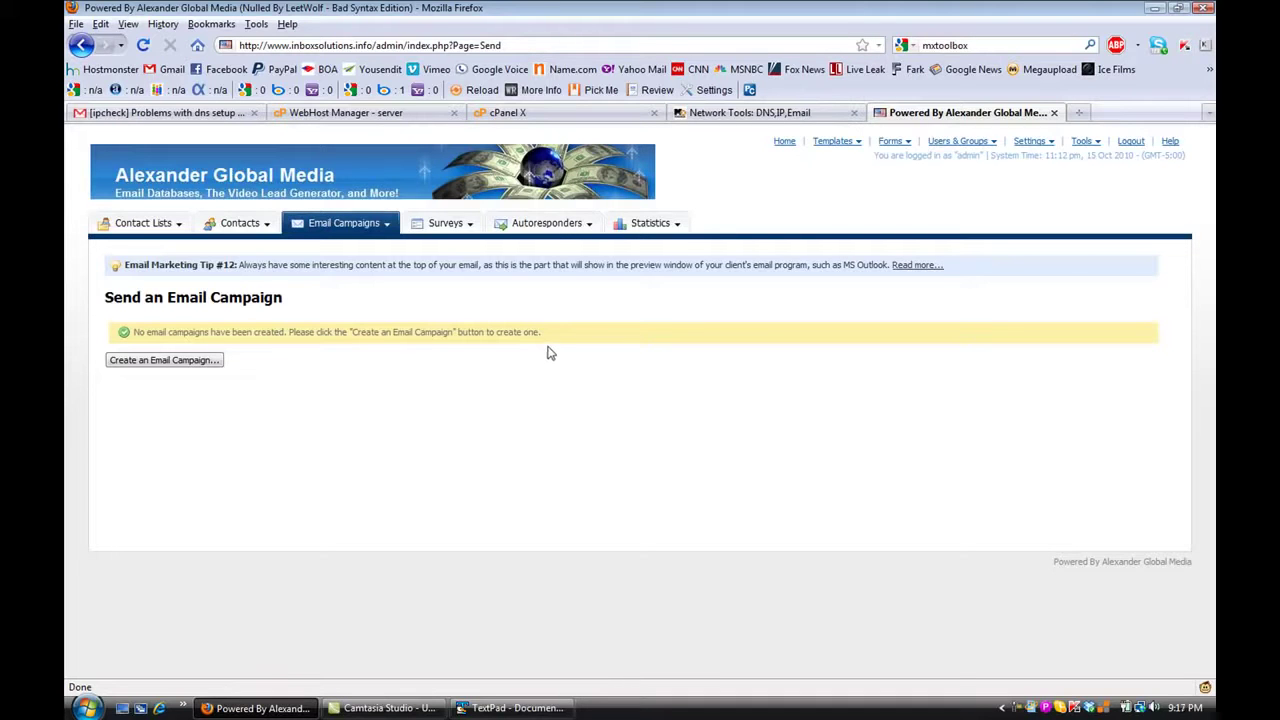
pyautogui.click(978, 142)
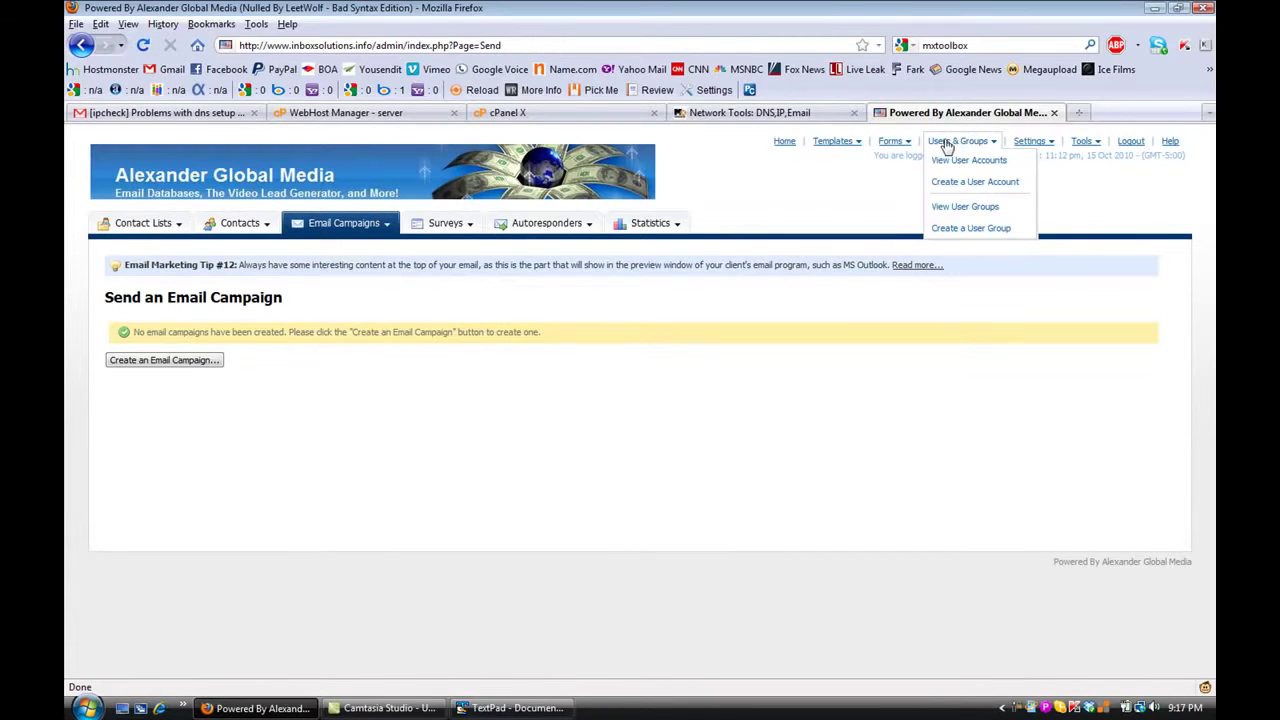
pyautogui.click(955, 230)
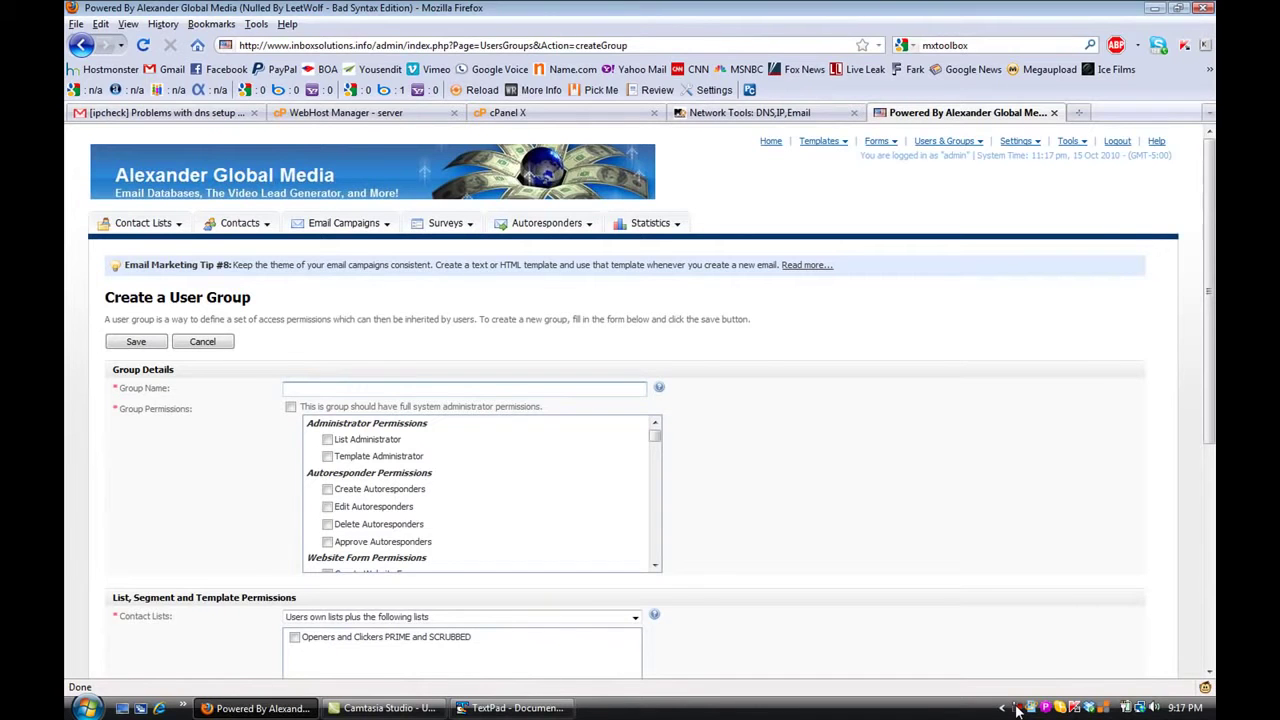
pyautogui.click(1016, 708)
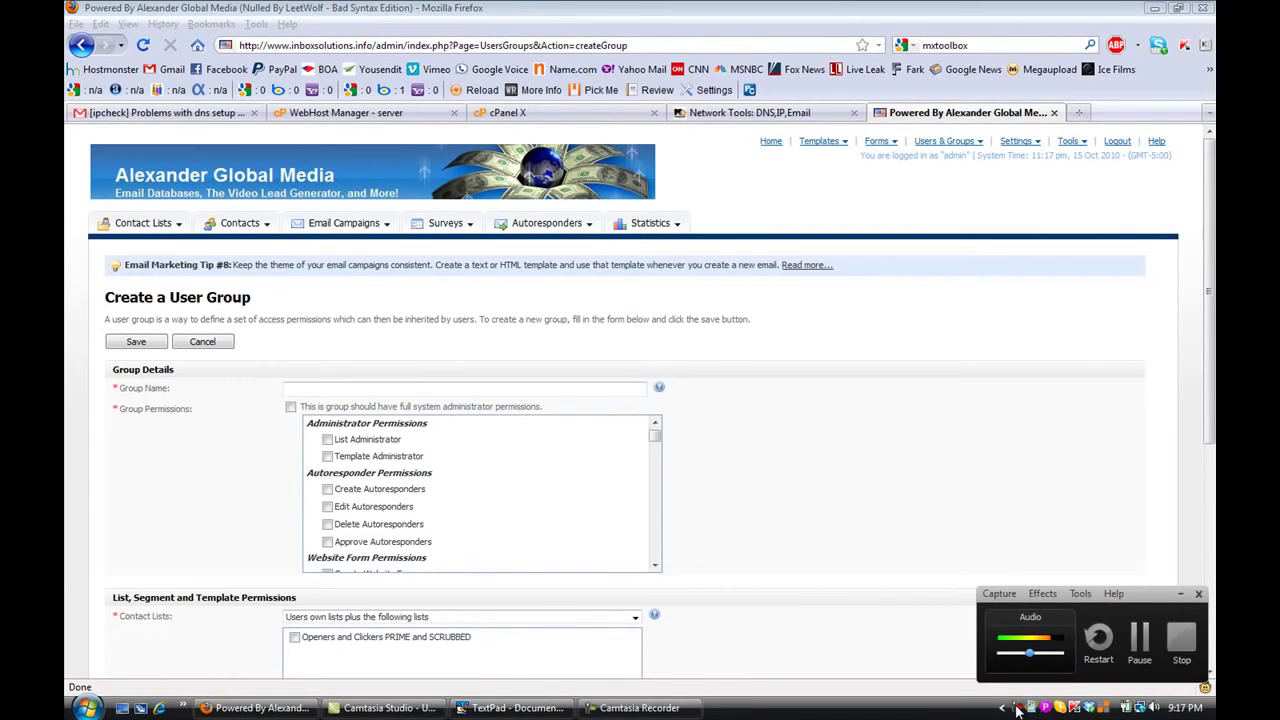